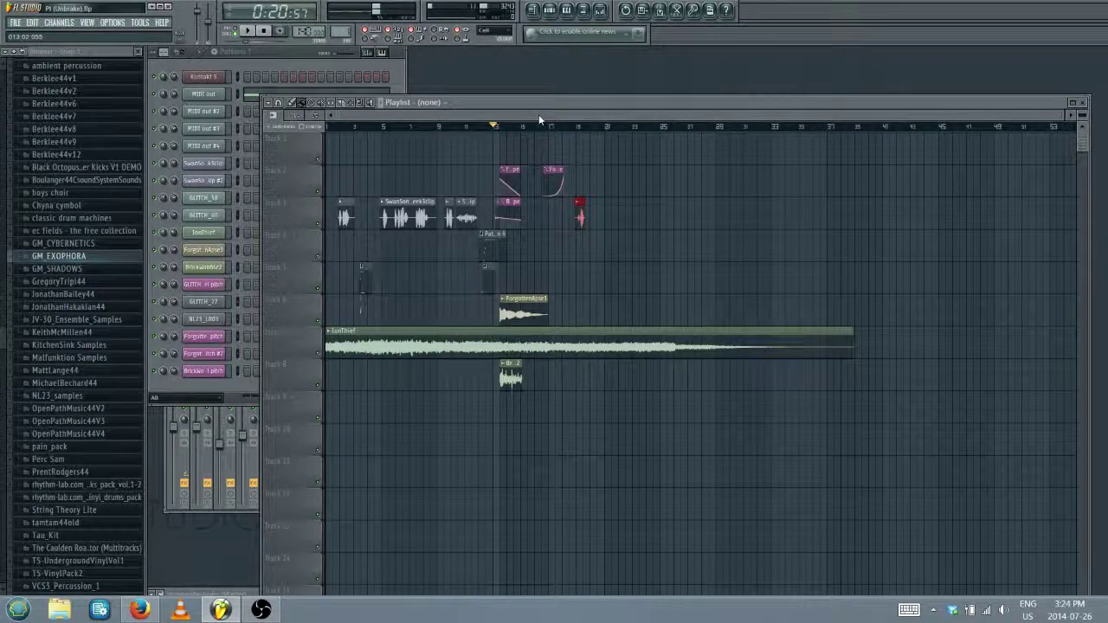
Play the arrangement from around bar 13, stop it, and show the mixer
key("space")
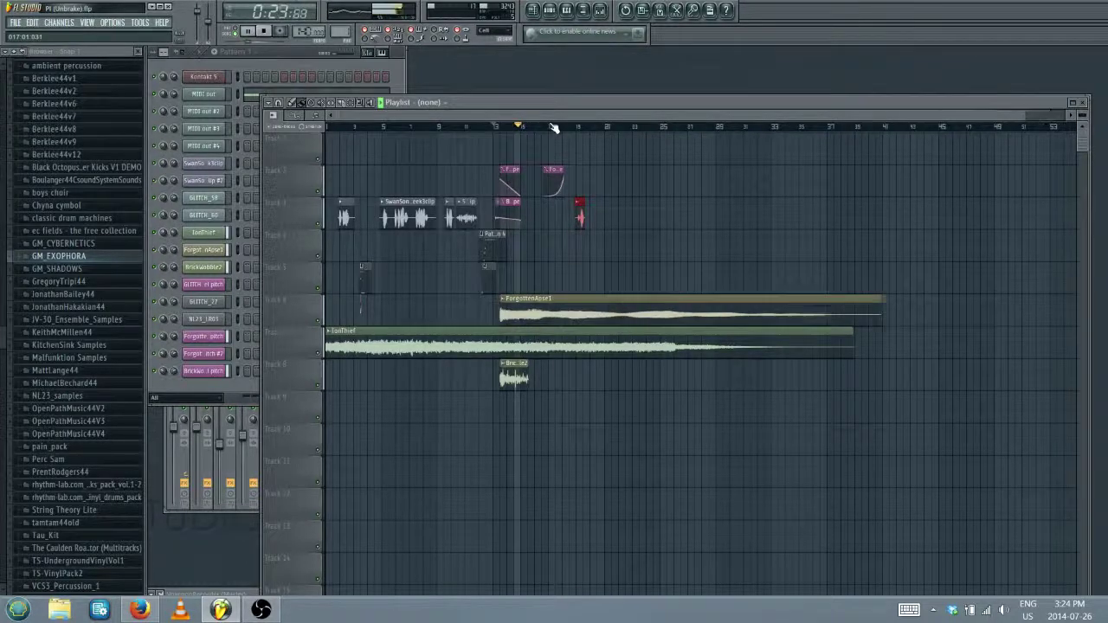
left_click(599, 10)
key("space")
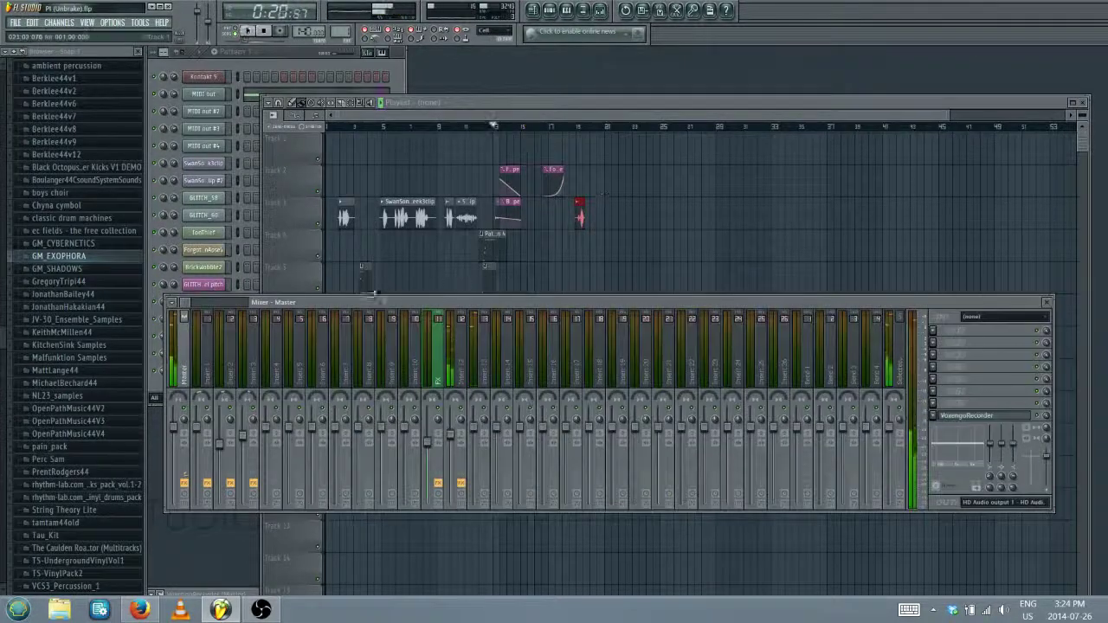
Load Fruity Convolver into the first effect slot of mixer Insert 13
left_click(476, 362)
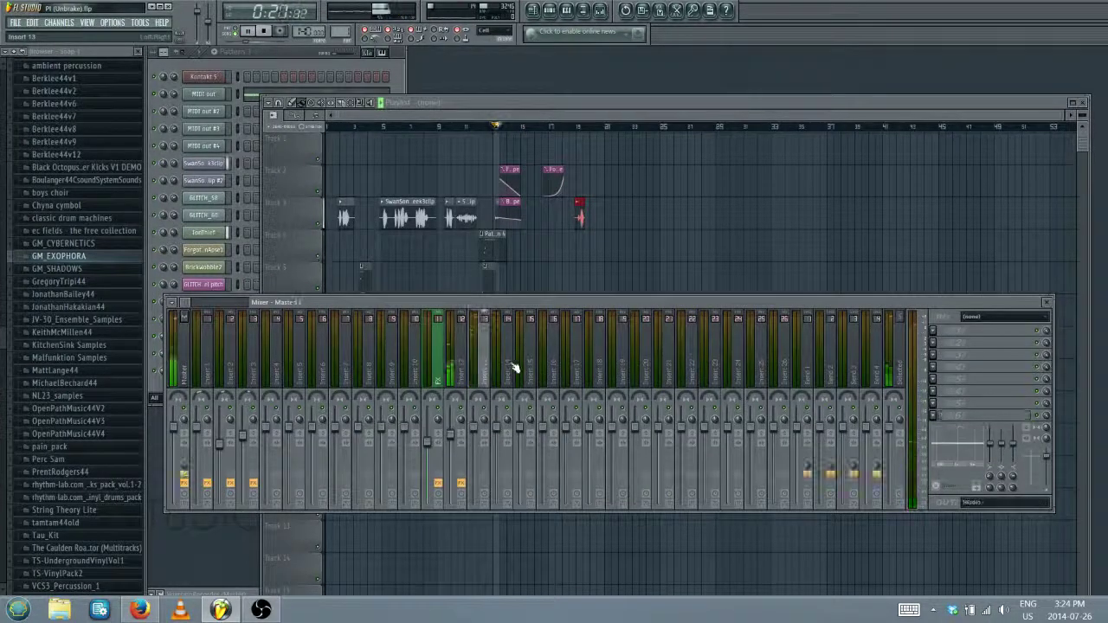
left_click(461, 405)
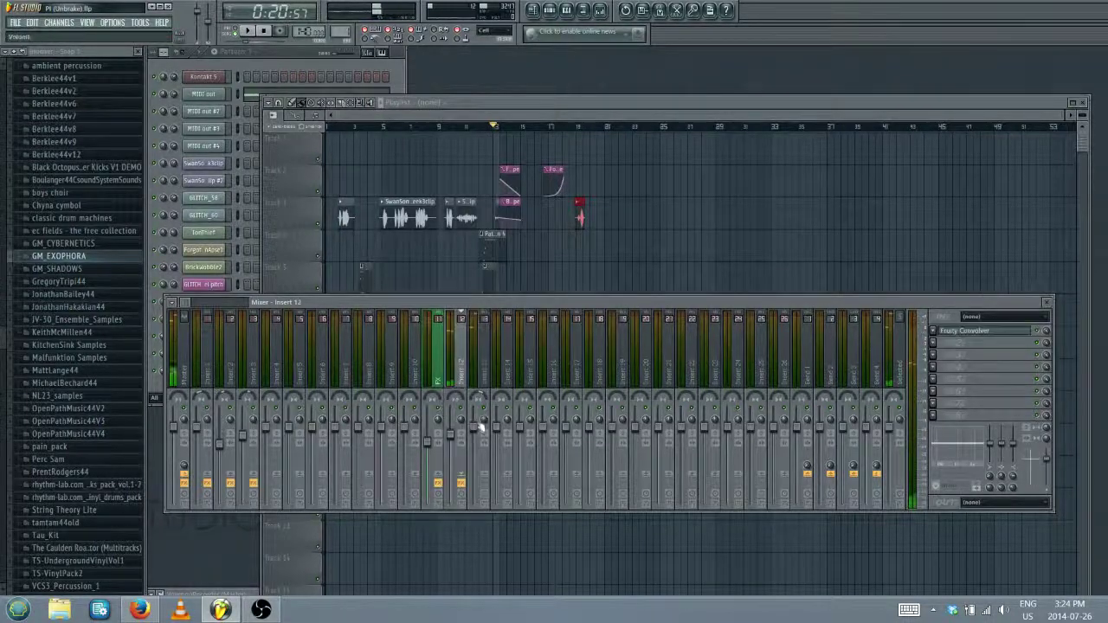
left_click(480, 371)
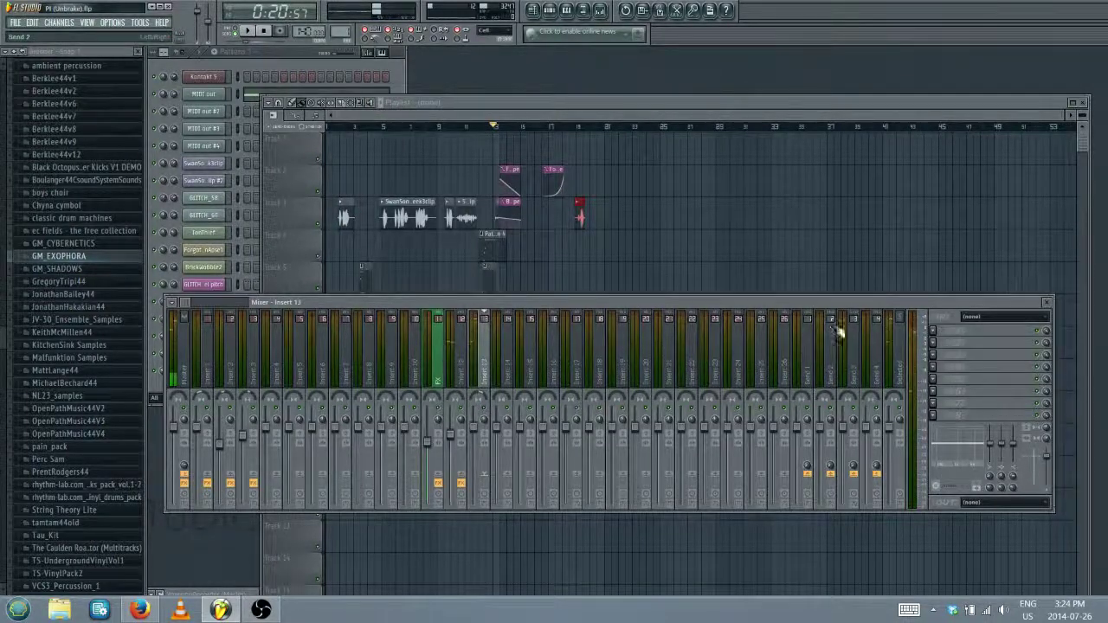
left_click(934, 341)
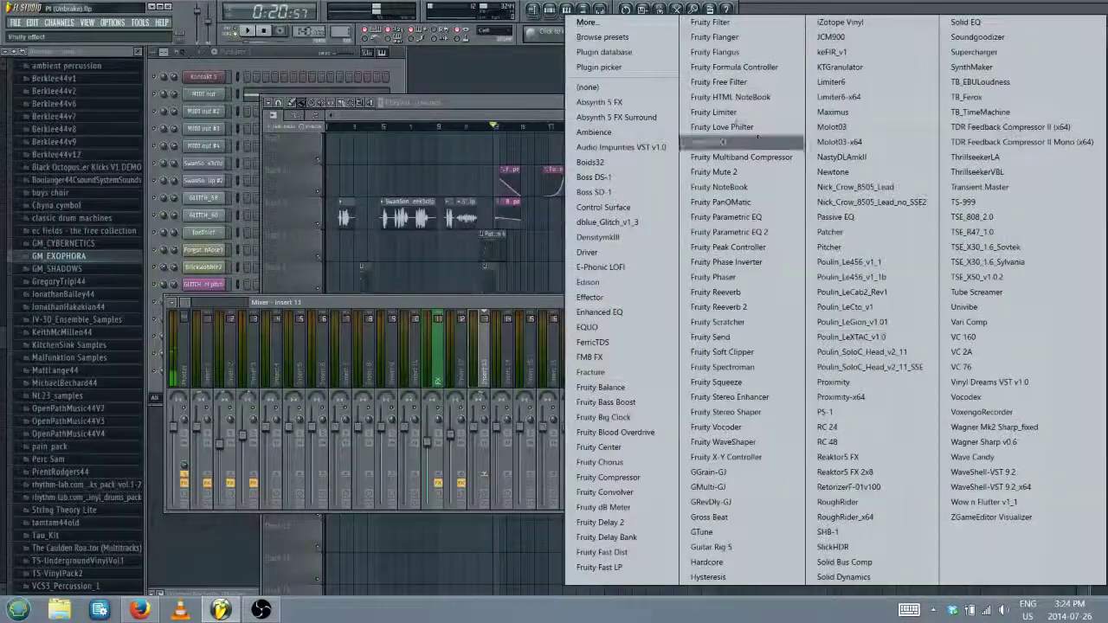
left_click(634, 496)
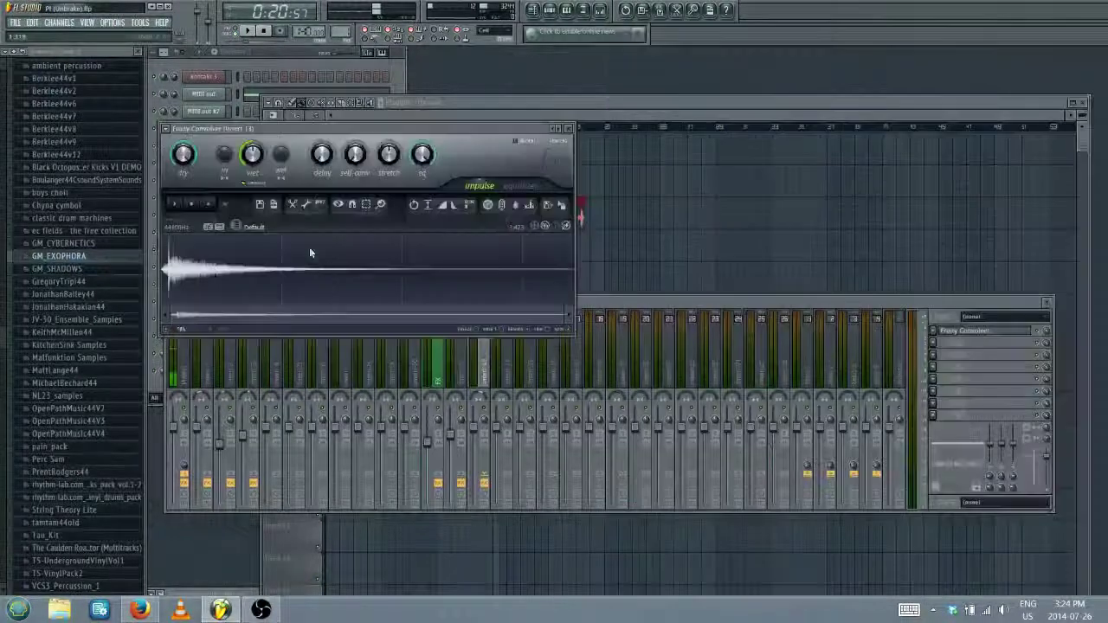
Listen to the arrangement with the Convolver loaded on Insert 13, and close the plugin and the mixer
left_click(167, 333)
left_click(259, 346)
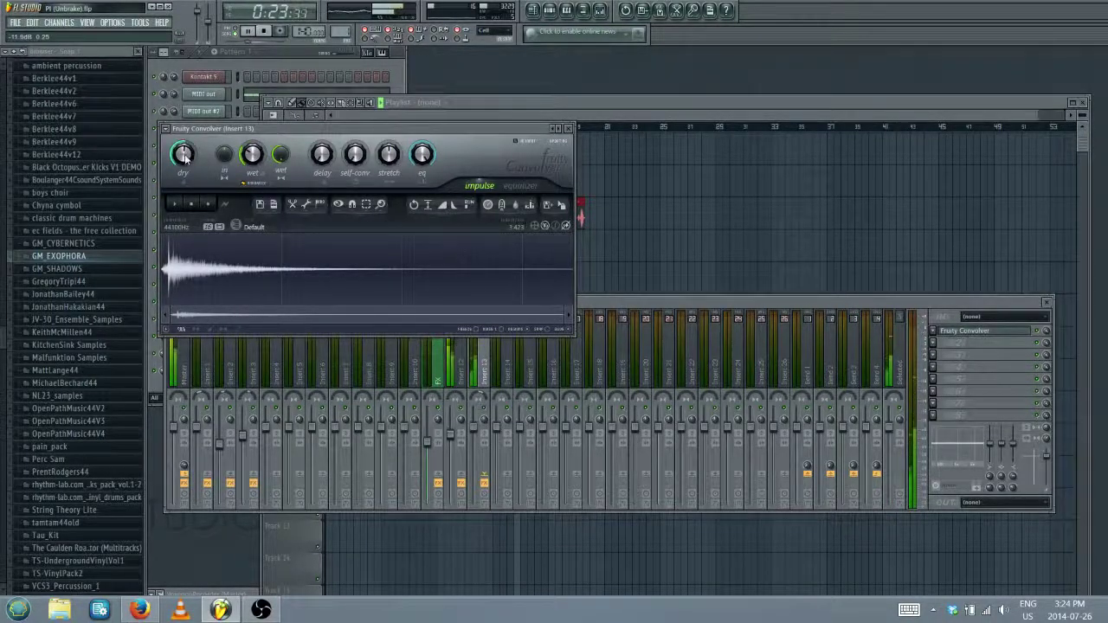
left_click(567, 128)
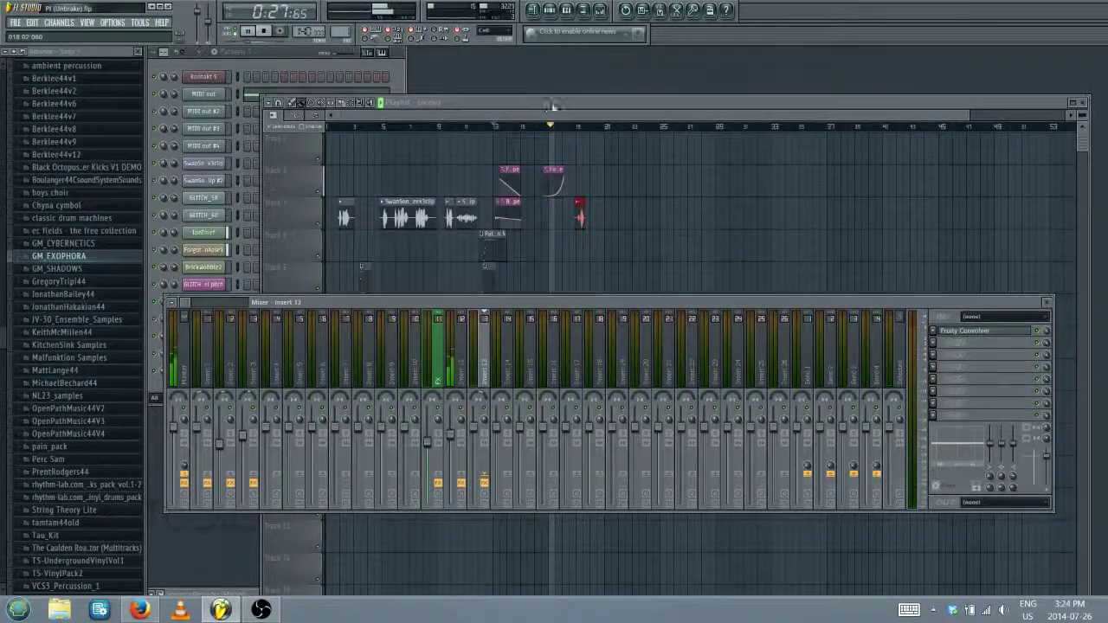
left_click(1046, 302)
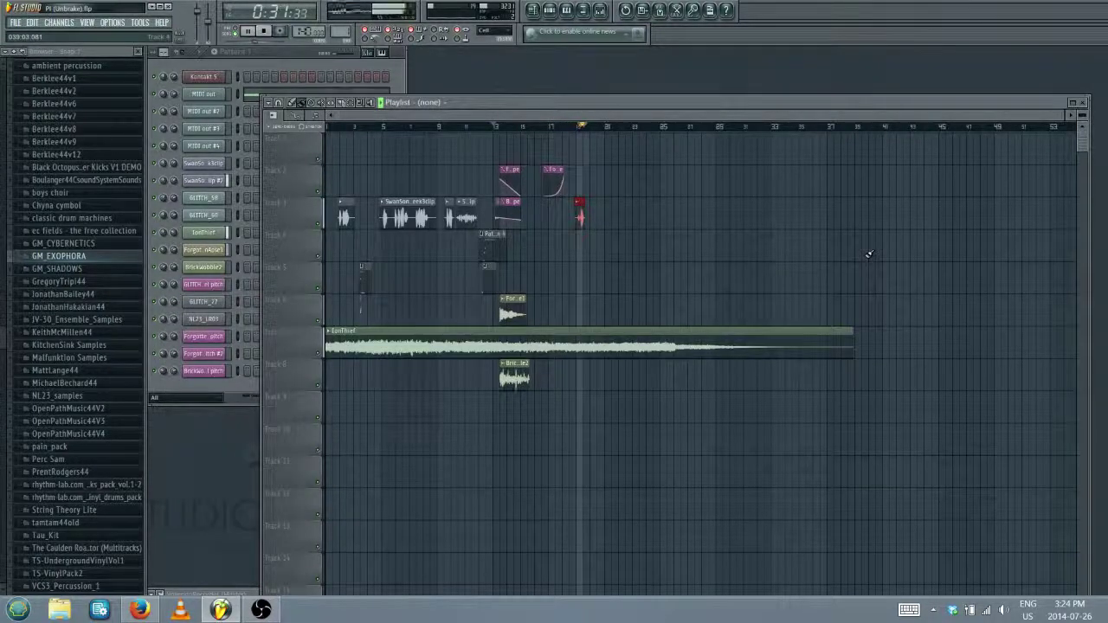
key("space")
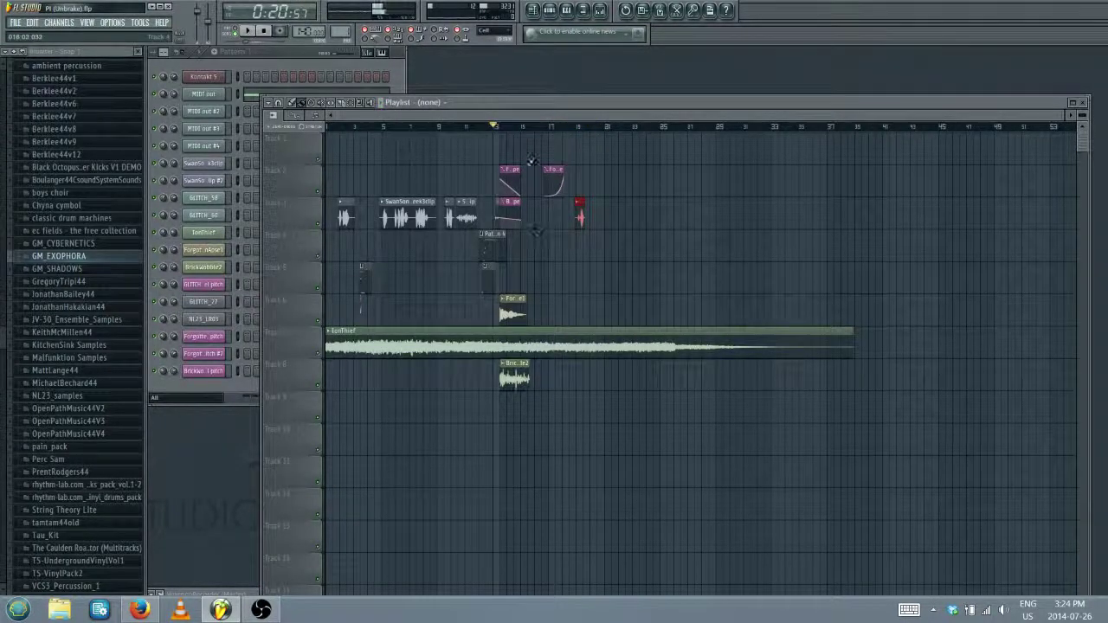
Select the playlist time range from about bar 13.5 to bar 18, covering the existing pitch envelope clips
scroll(531, 128, "up", 3)
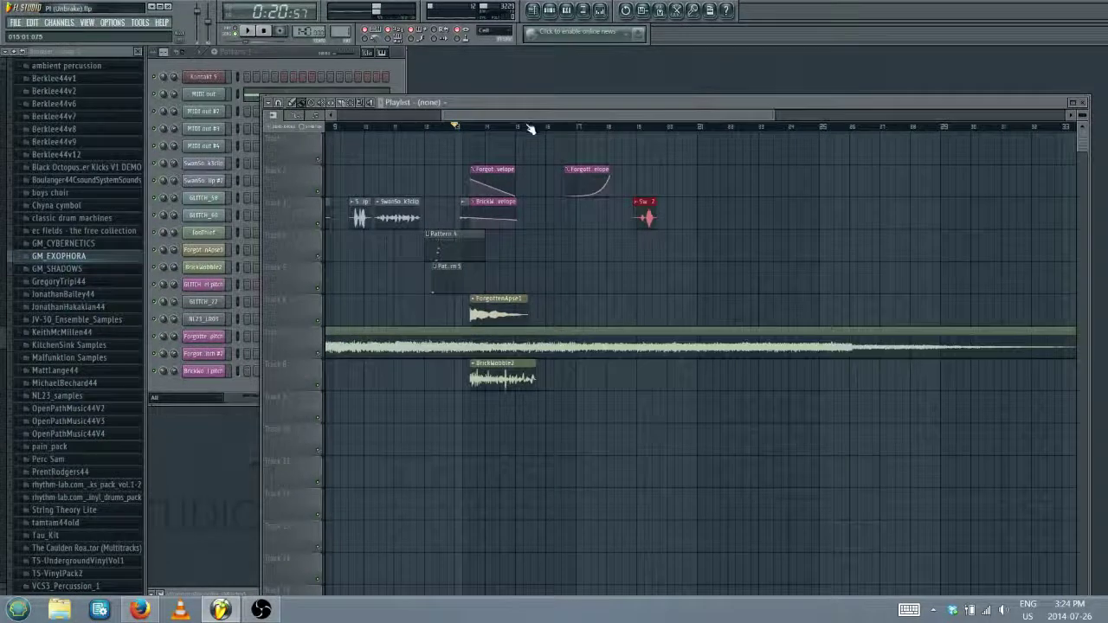
scroll(525, 114, "left", 1)
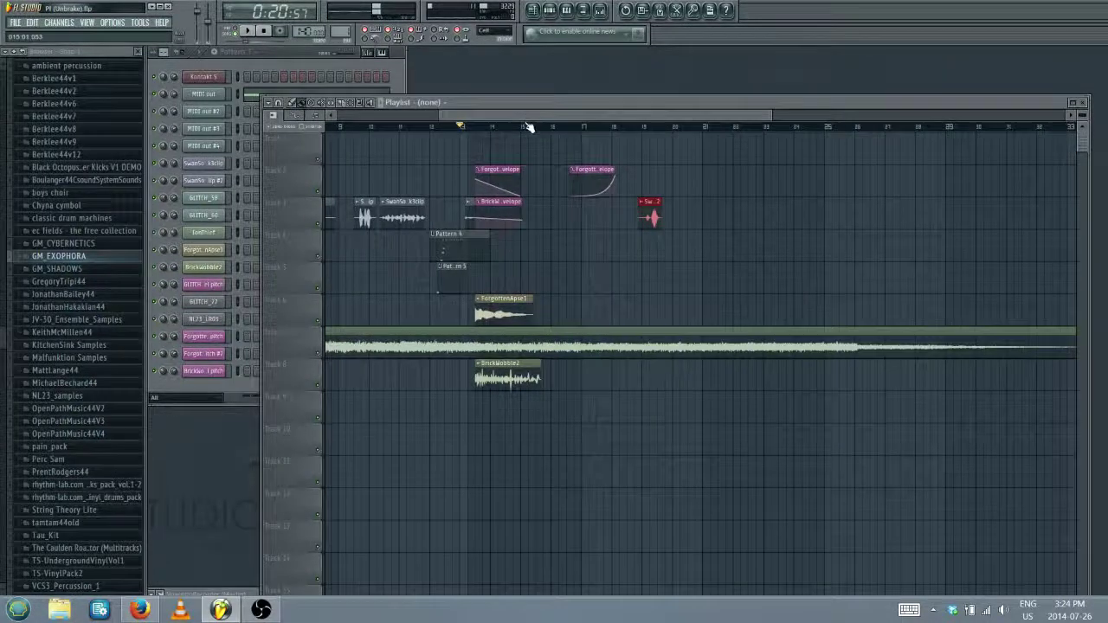
double_click(500, 334)
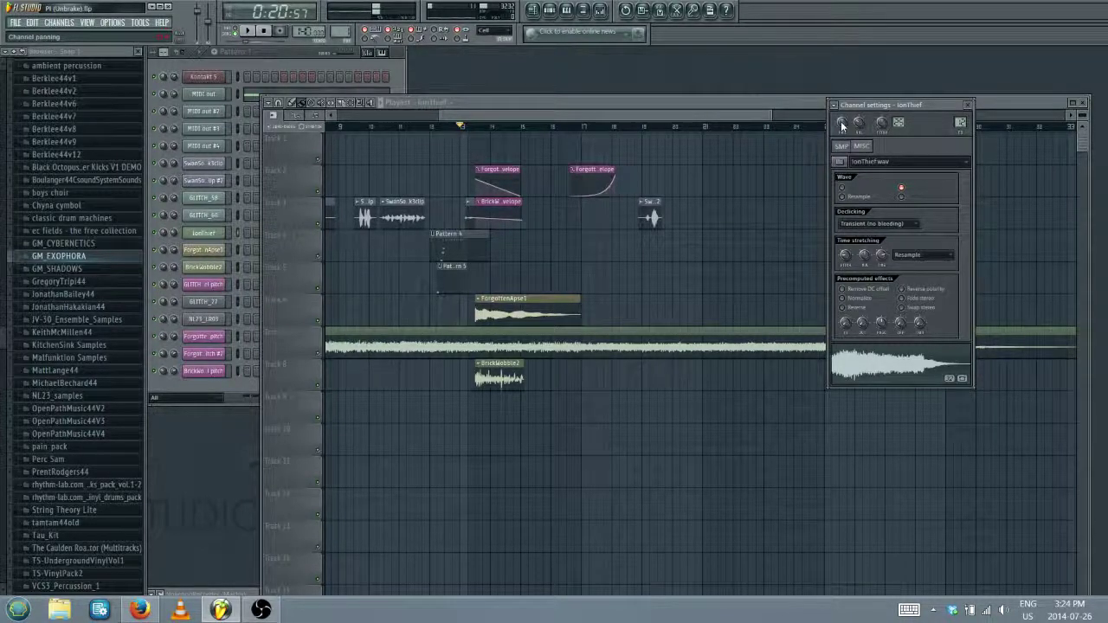
left_click_drag(482, 128, 609, 127)
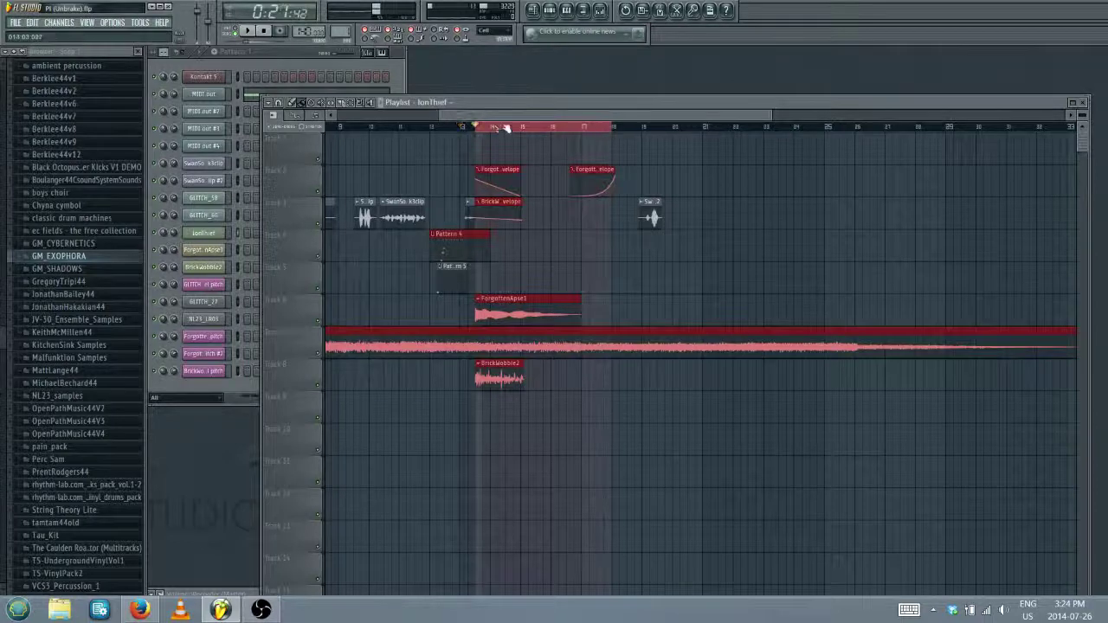
left_click(600, 9)
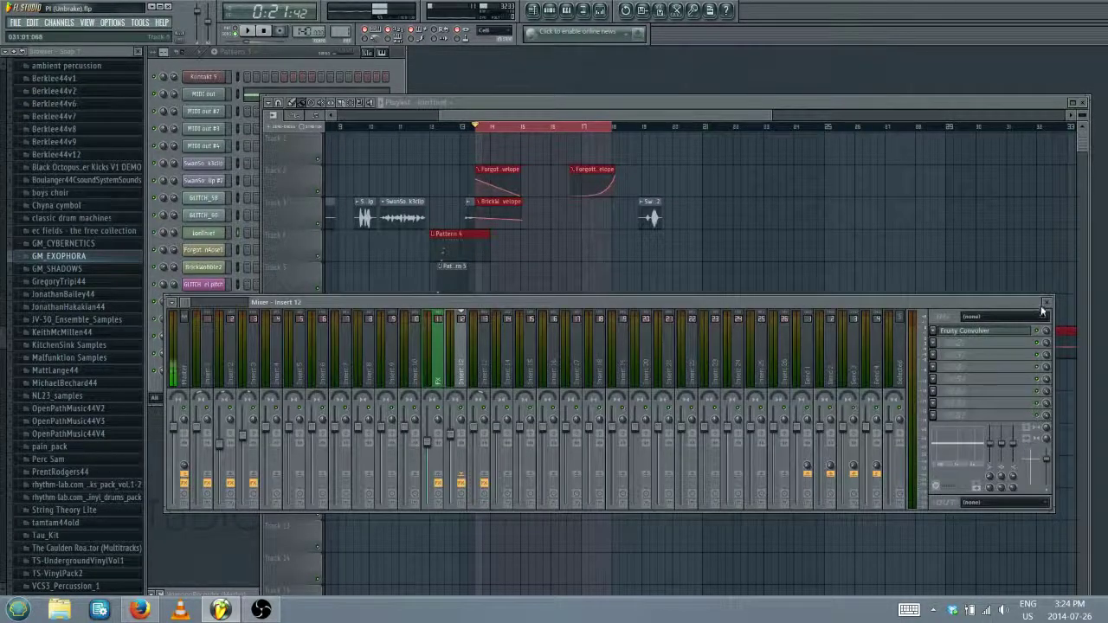
left_click(1044, 304)
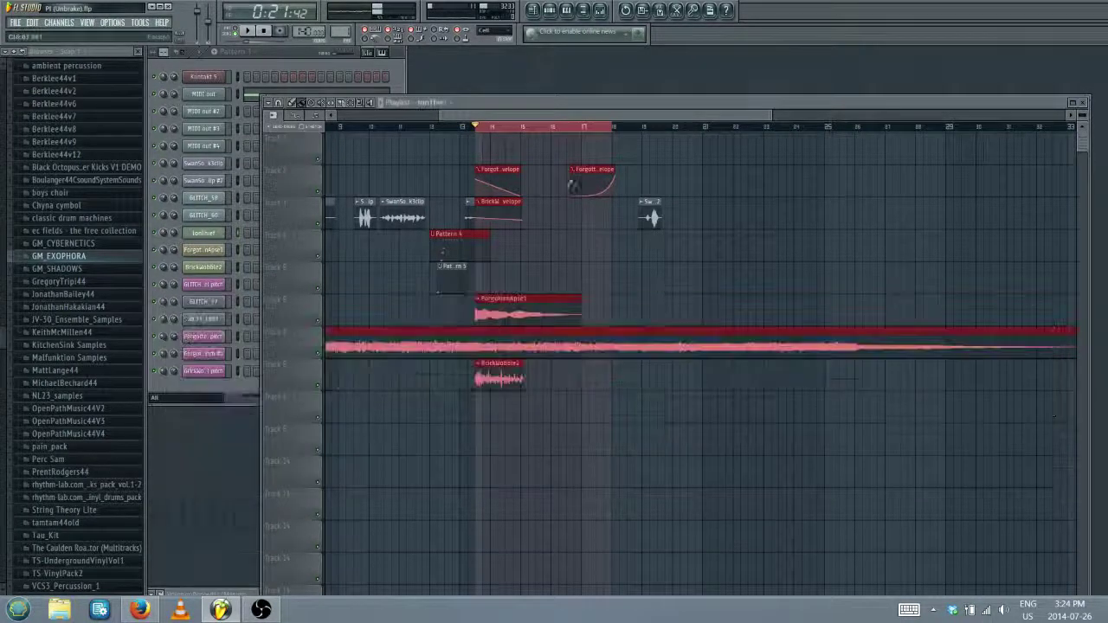
Create a channel pitch automation clip for IonThief over the selected range and curve it to dip, stay low and rise back
left_click(204, 233)
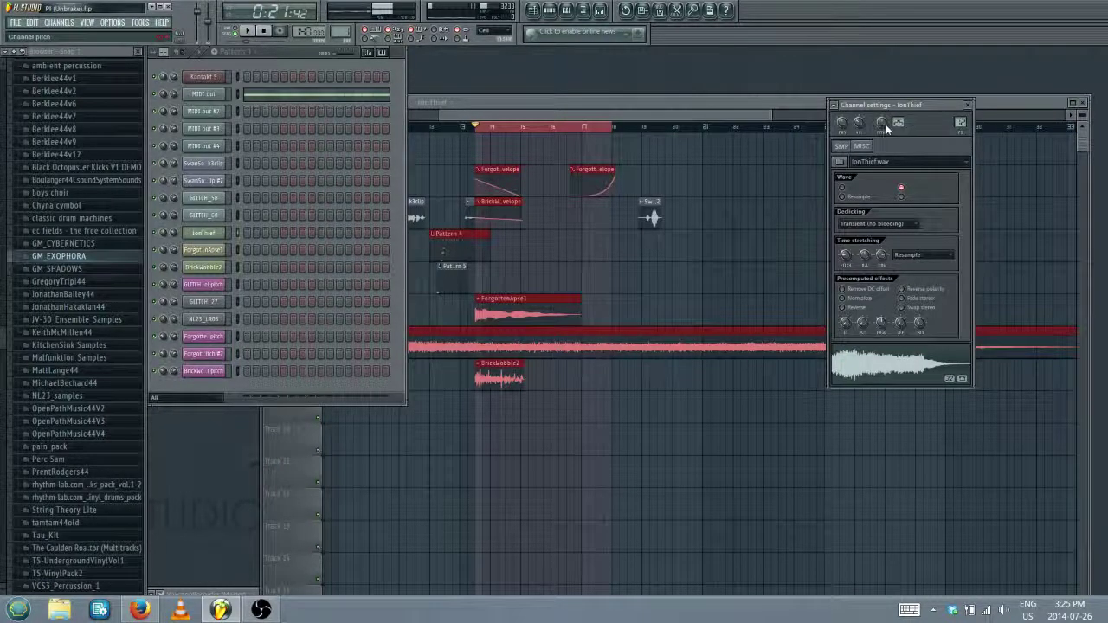
right_click(883, 125)
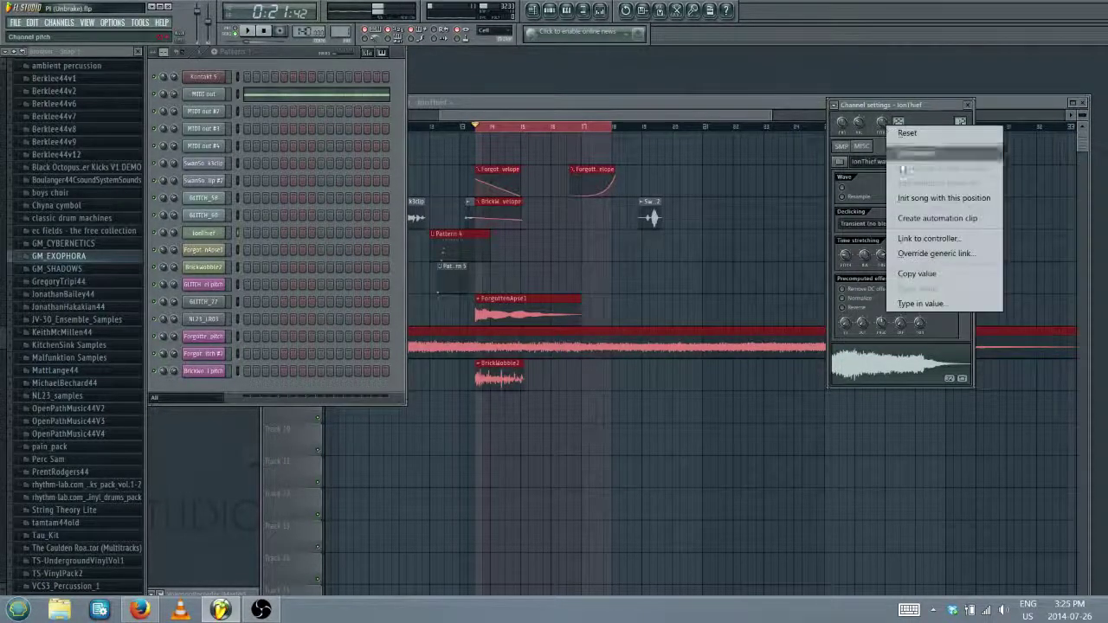
left_click(936, 218)
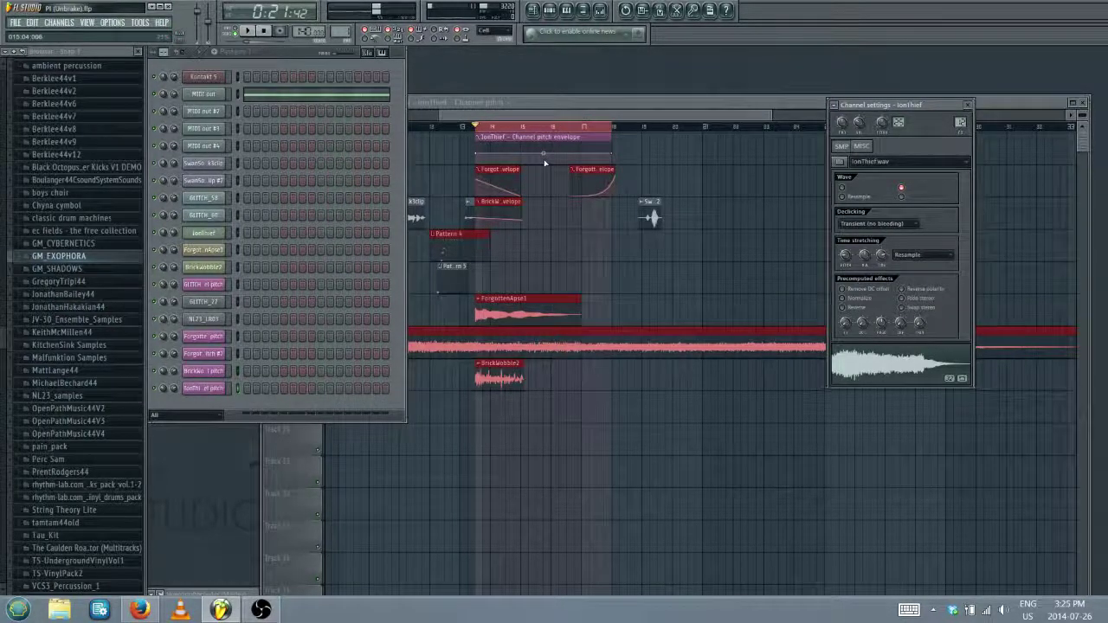
left_click_drag(523, 168, 525, 165)
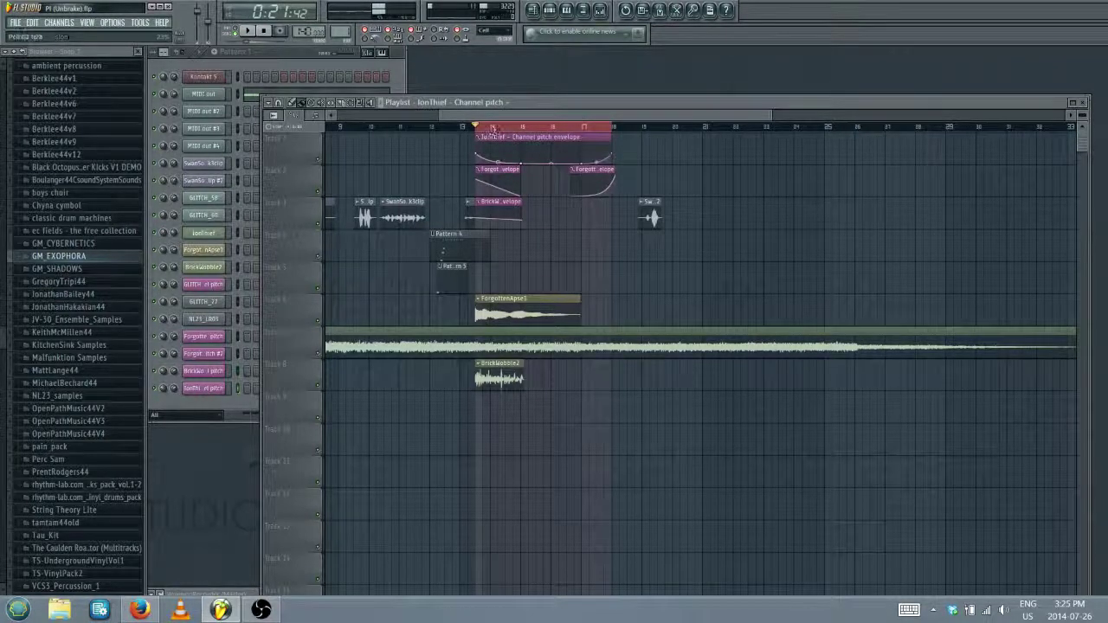
Play the selected range to hear the IonThief pitch envelope, and stop the playback
left_click(14, 23)
key("Escape")
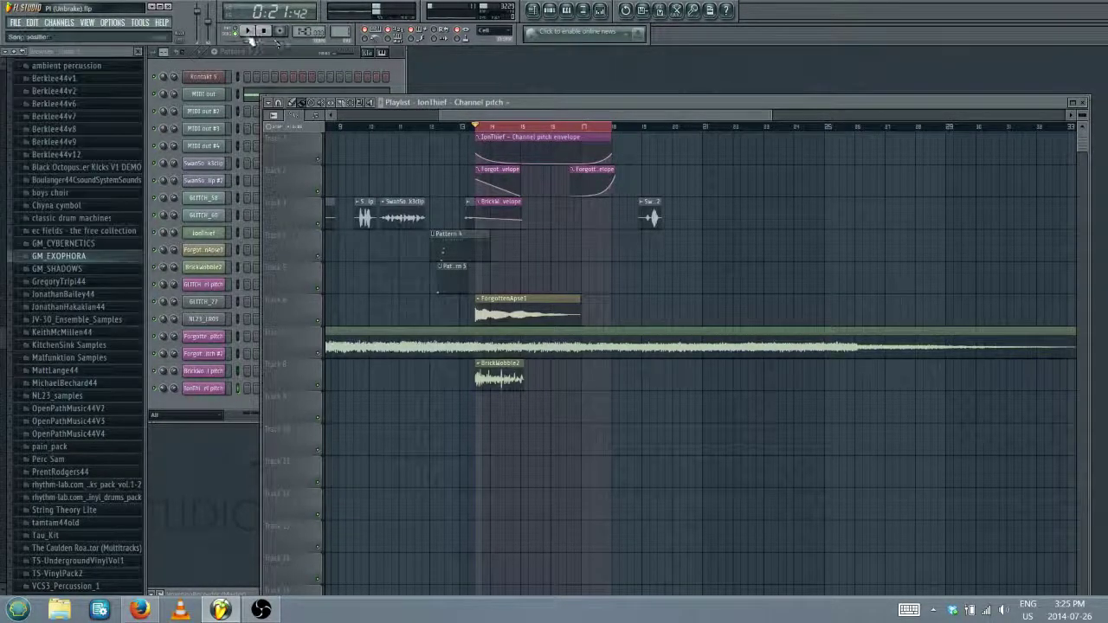
left_click(246, 31)
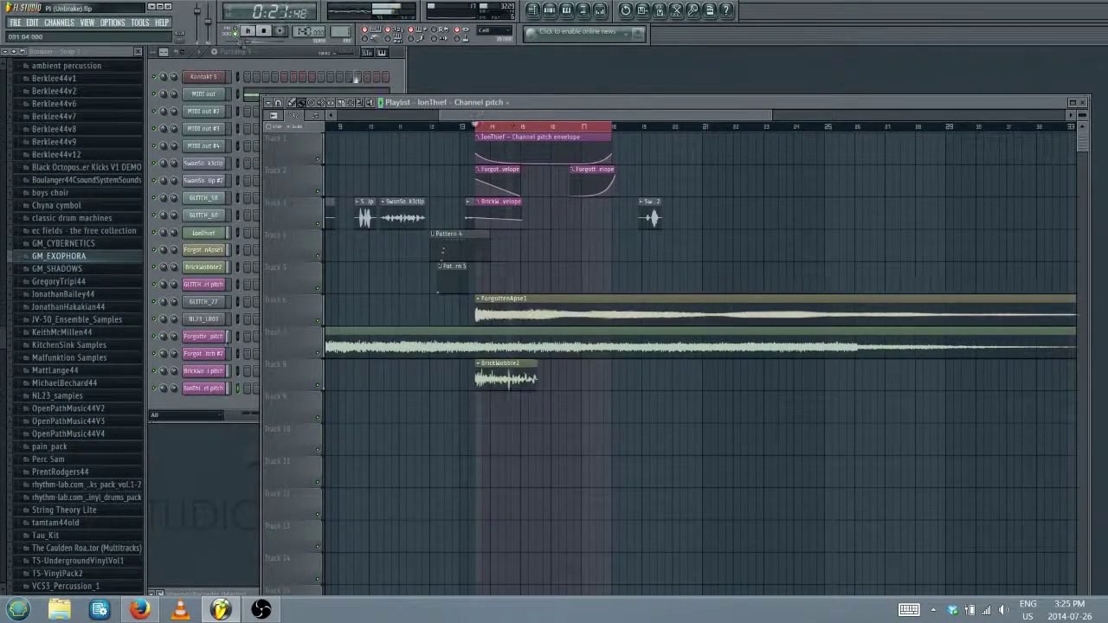
left_click(265, 32)
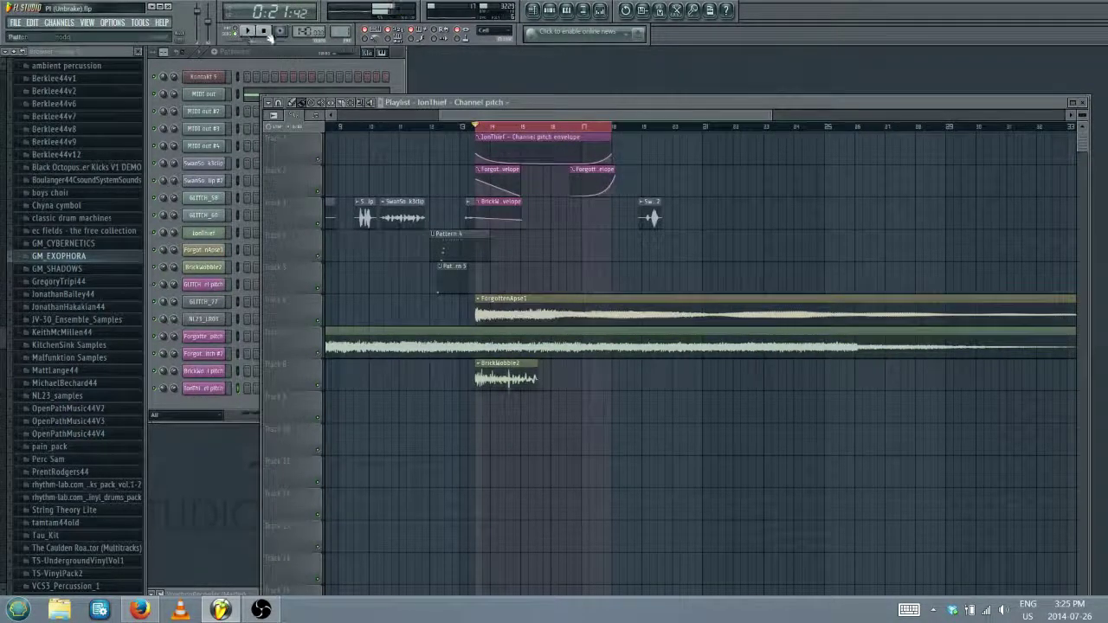
left_click(17, 23)
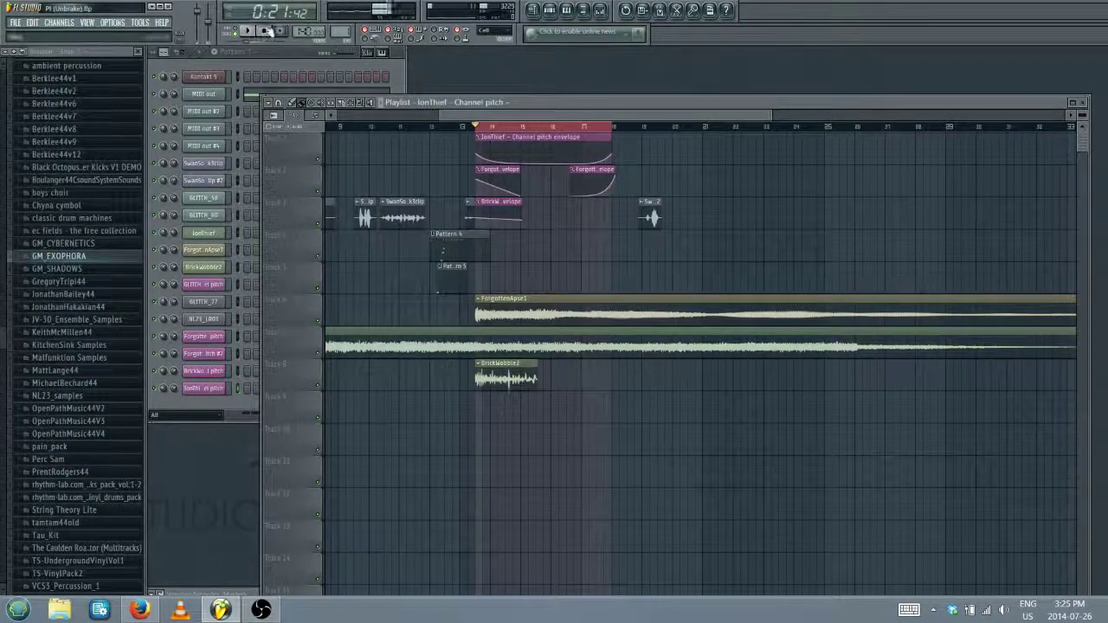
Clear the time selection and play the arrangement through the new IonThief pitch envelope, stopping after bar 18
scroll(463, 128, "down", 4)
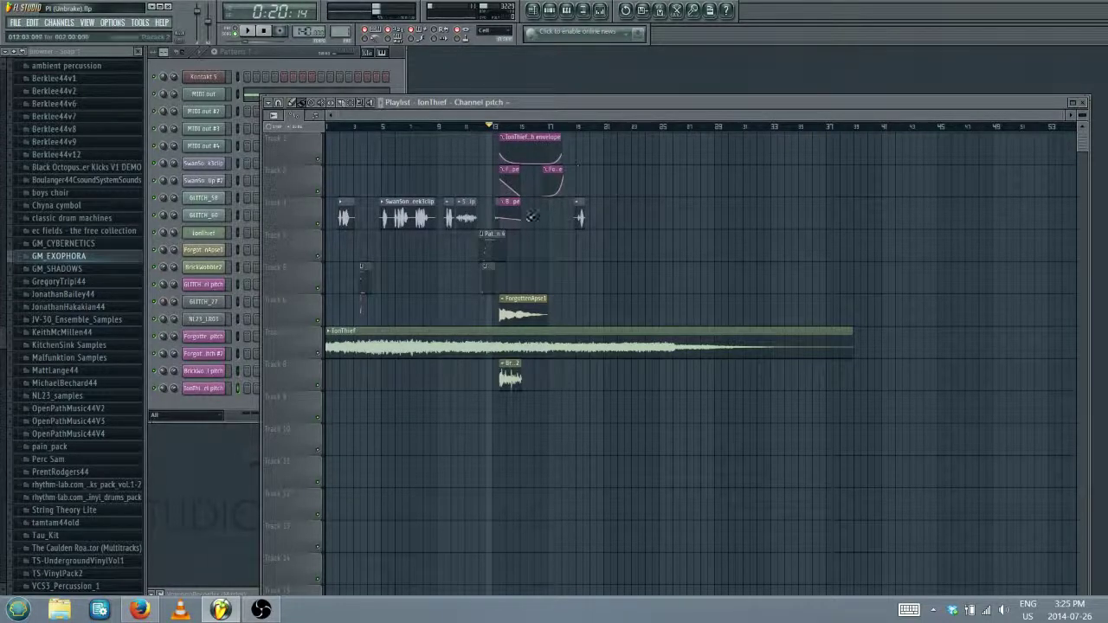
left_click(16, 23)
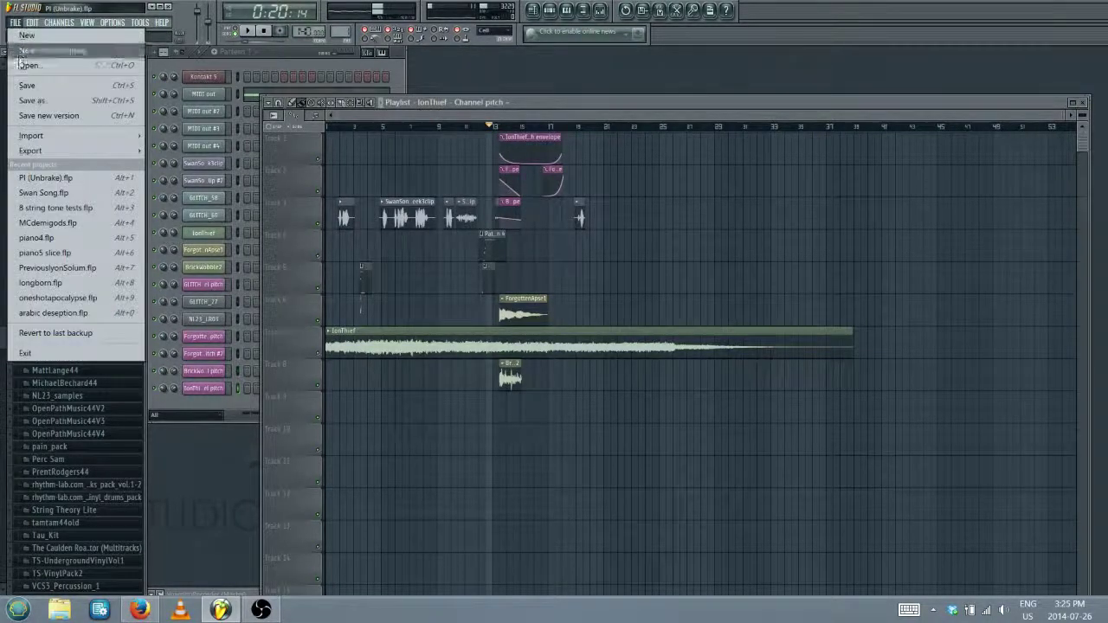
left_click(270, 32)
left_click(270, 32)
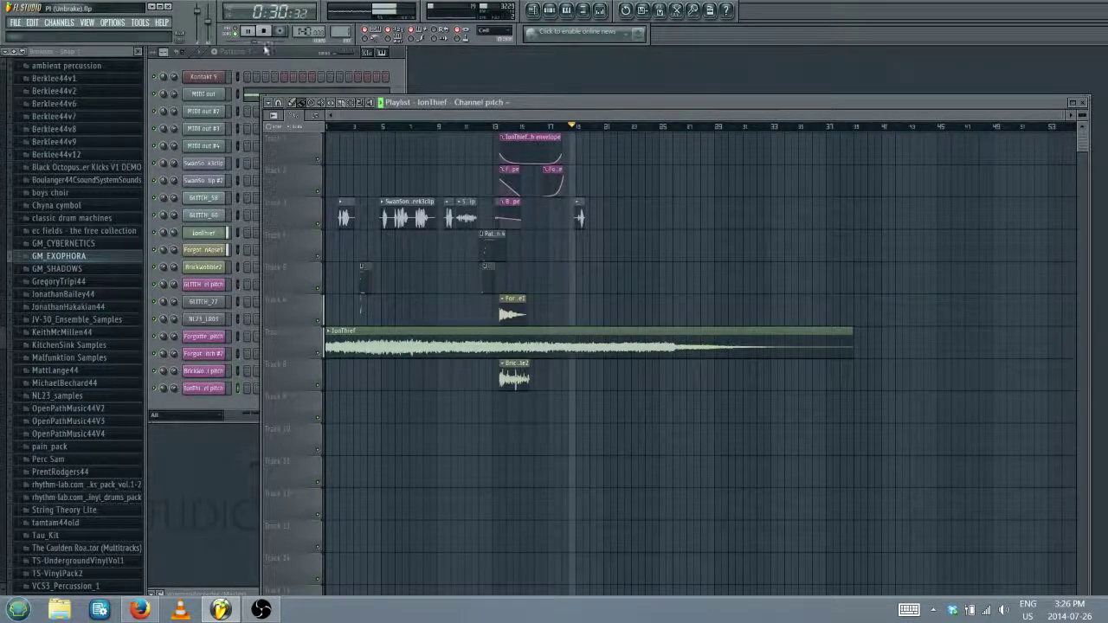
left_click(264, 31)
Replay the section from bar 13 and check the IonThief channel settings, closing them to return to the playlist
left_click(206, 234)
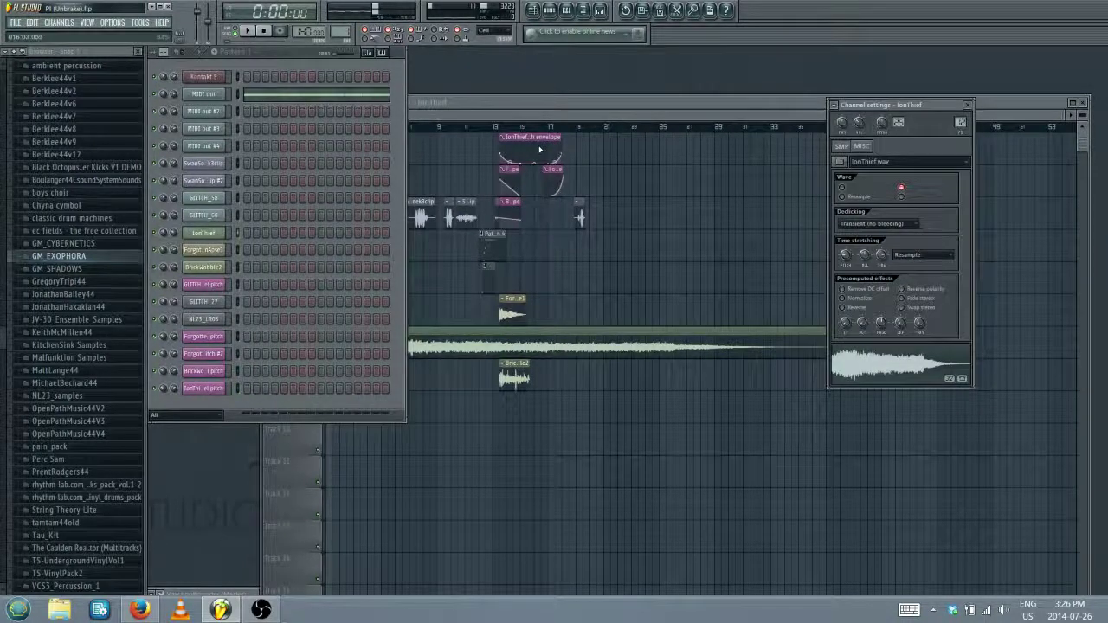
left_click(247, 31)
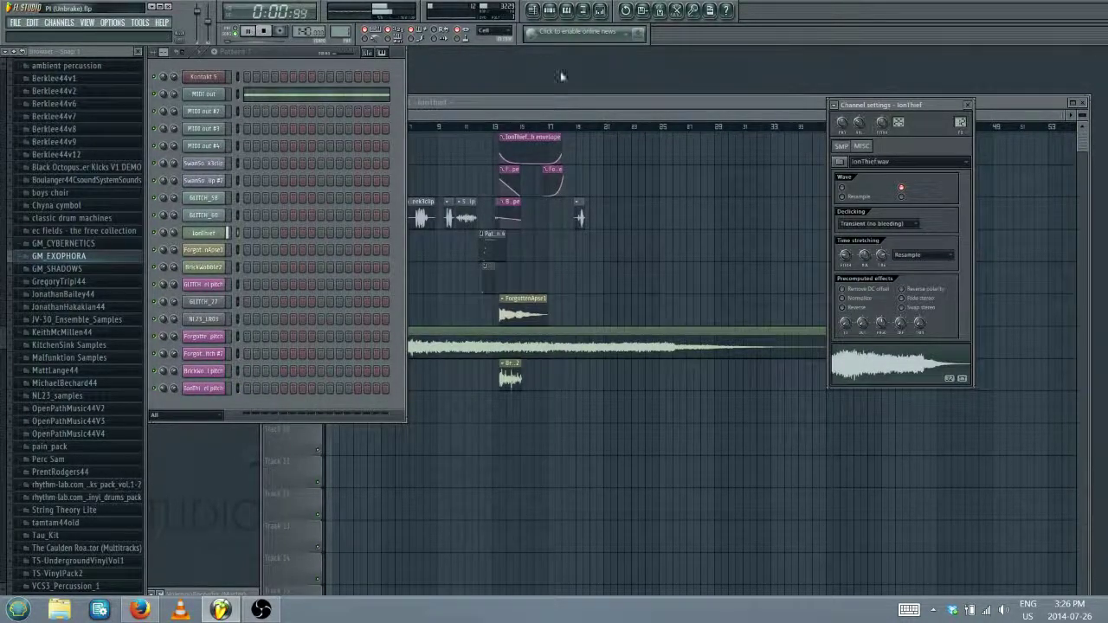
left_click(499, 127)
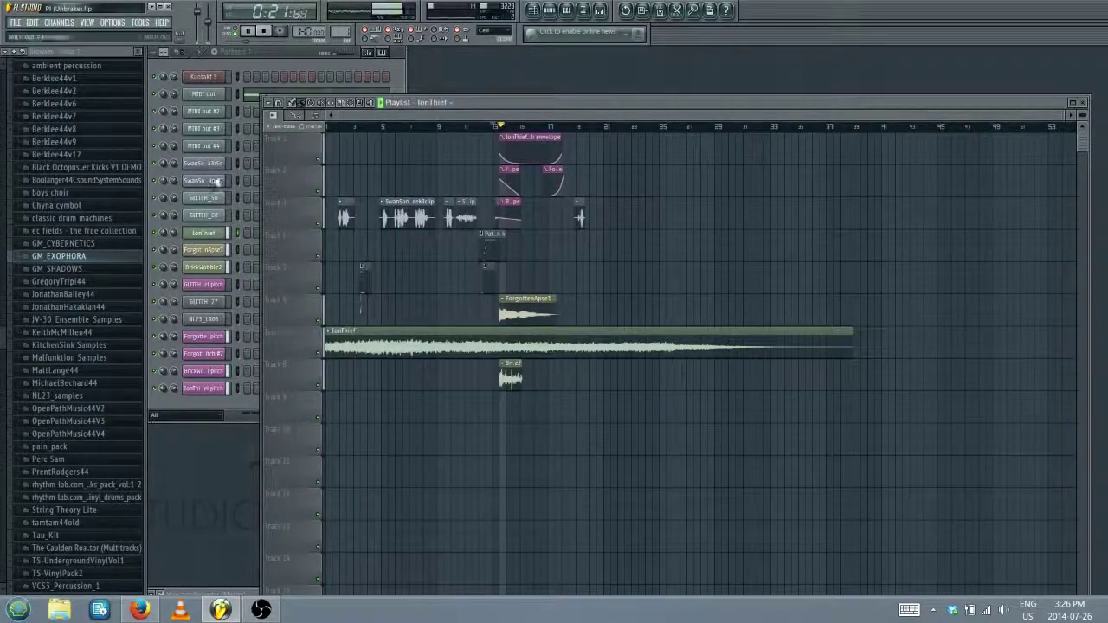
left_click(205, 234)
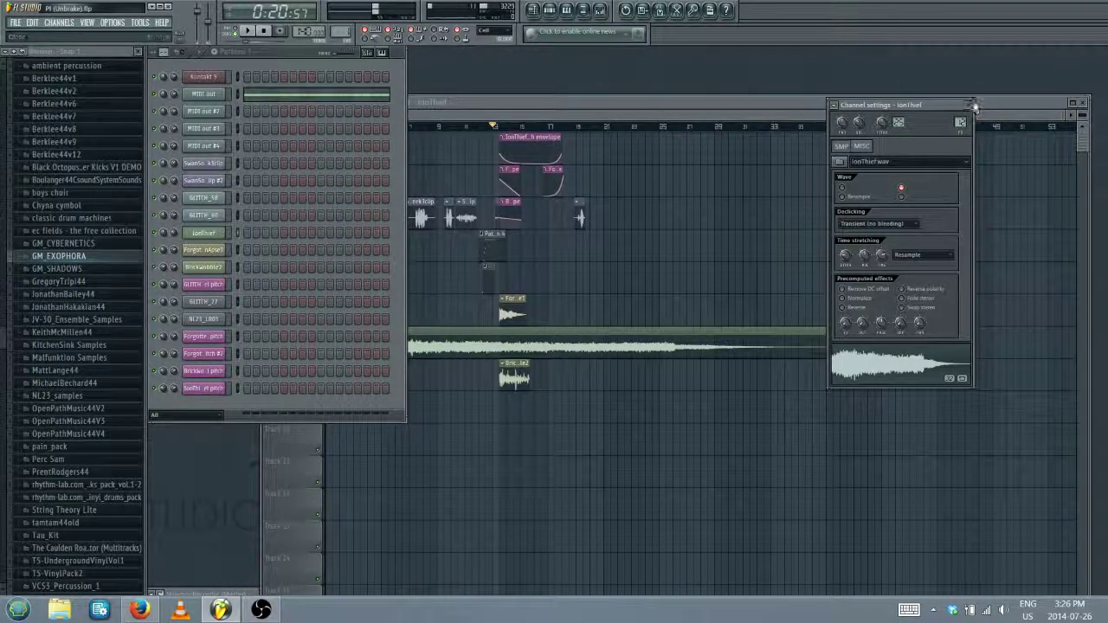
left_click(971, 106)
left_click(573, 101)
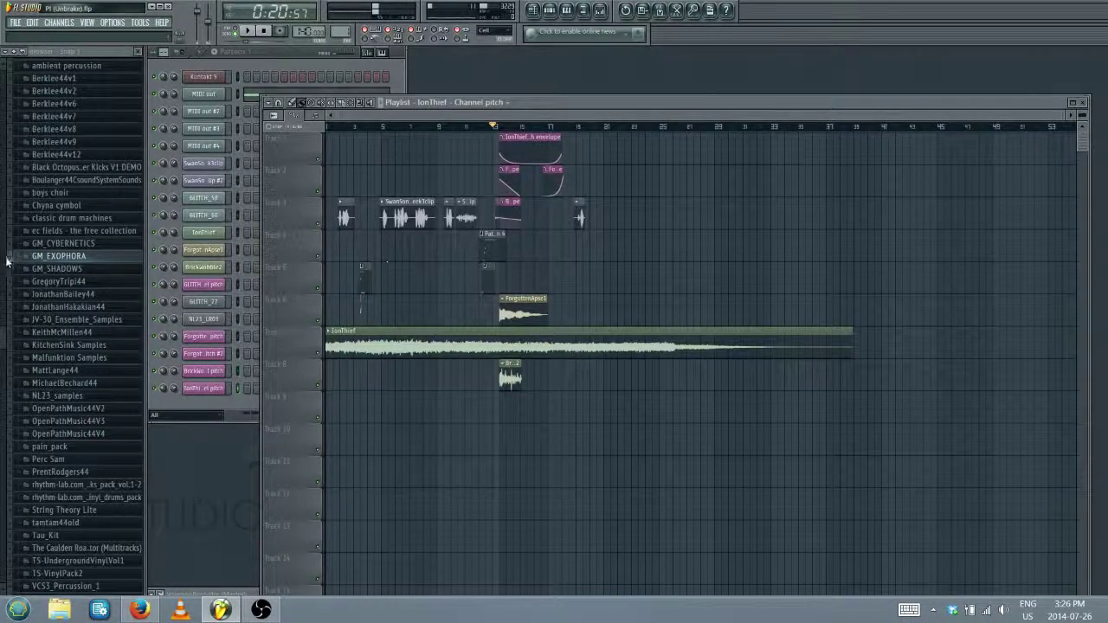
Browse the GM_CYBERNETICS sample library down to its CYBERNETICS_SAMPLES folder
left_click(63, 243)
left_click(71, 256)
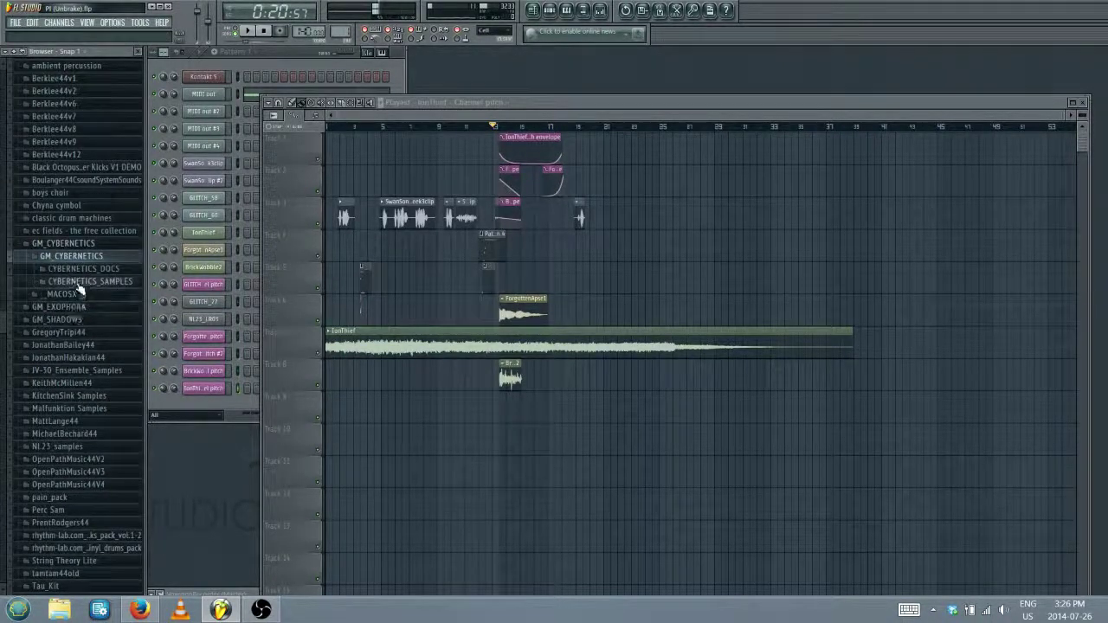
left_click(83, 281)
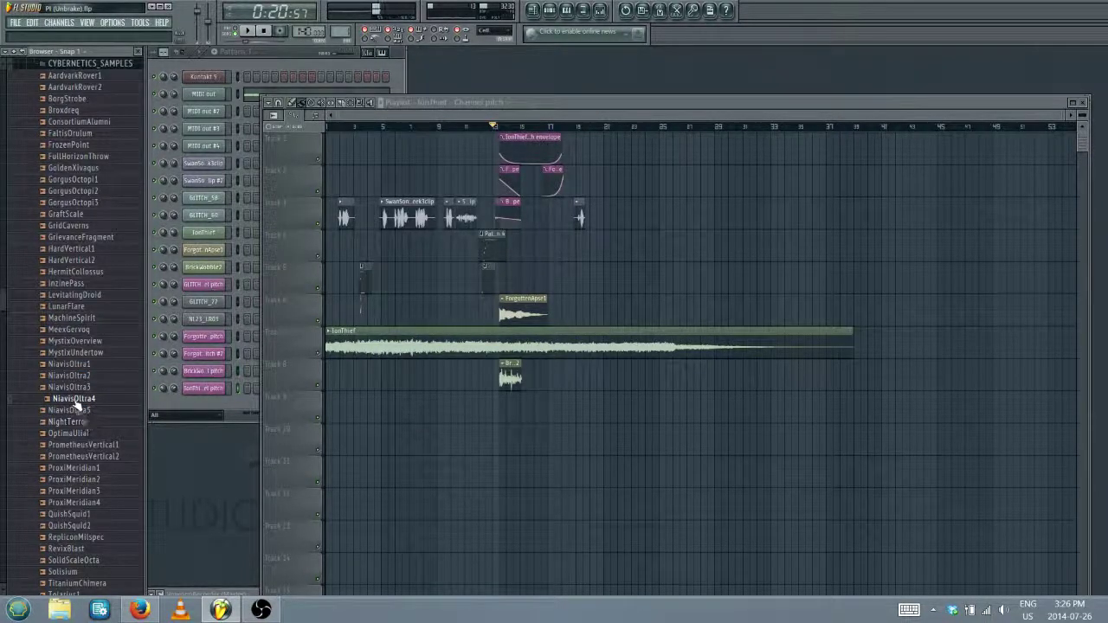
Add the NiavisOltra4 sample to Track 9, reverse it, and position the clip so it ends at bar 18
left_click_drag(77, 405, 530, 412)
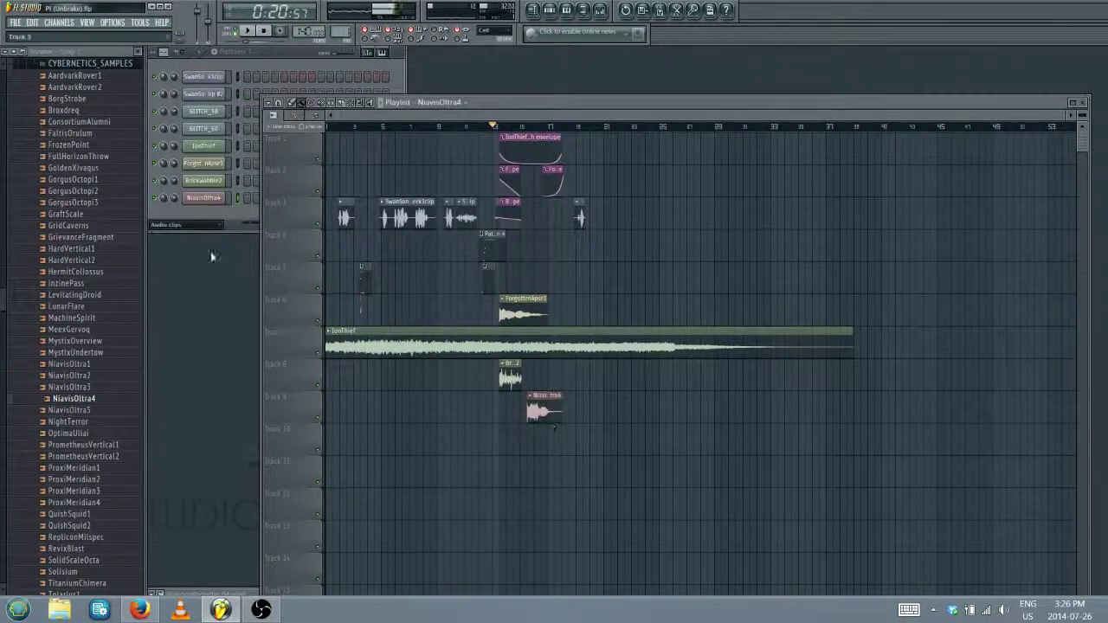
left_click(198, 202)
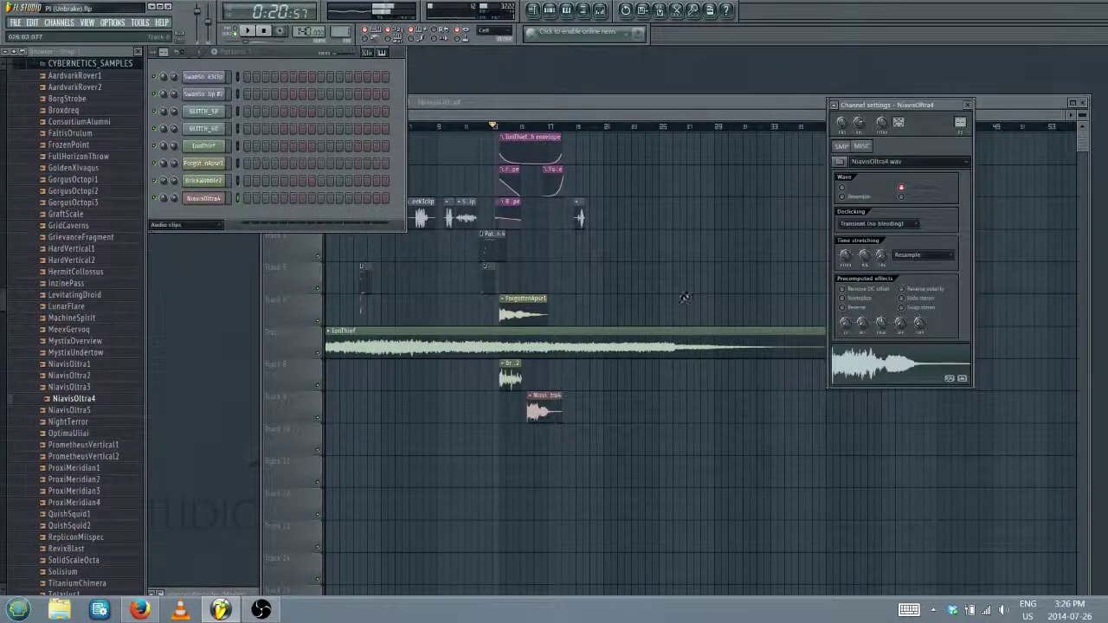
left_click(843, 307)
scroll(567, 130, "up", 5)
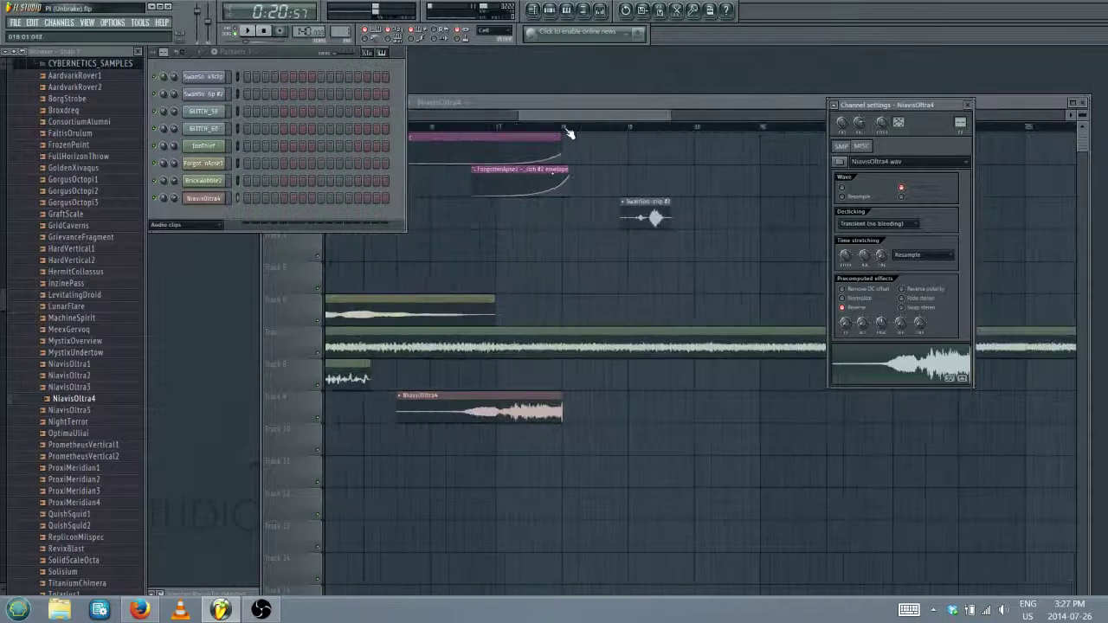
Play the transition to hear the reversed NiavisOltra4 clip leading into bar 18, and close its channel settings
left_click(247, 32)
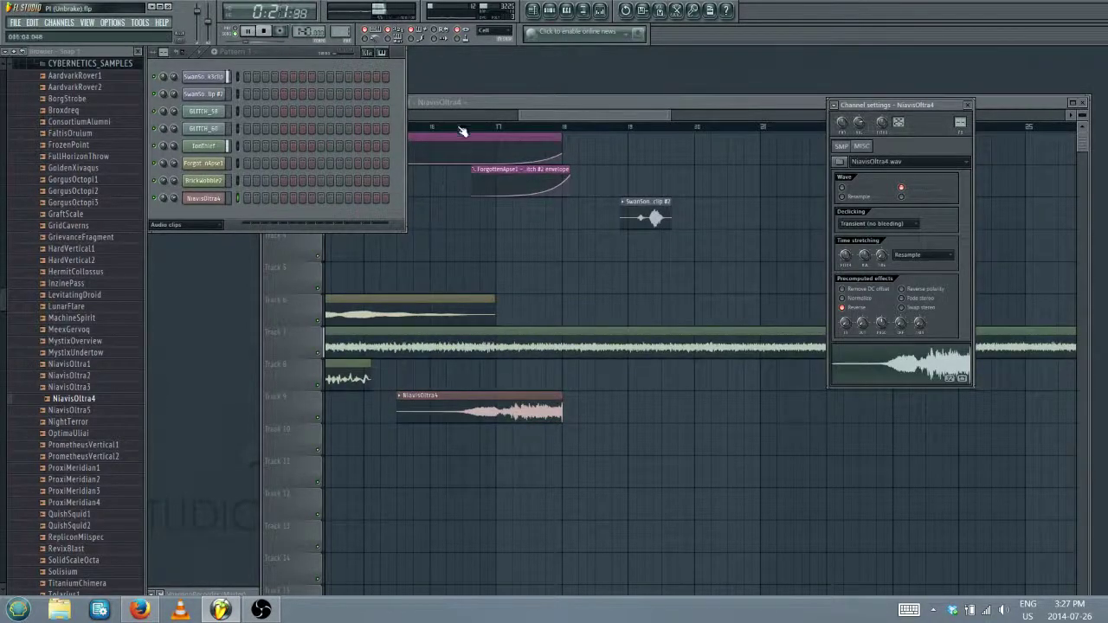
left_click(487, 112)
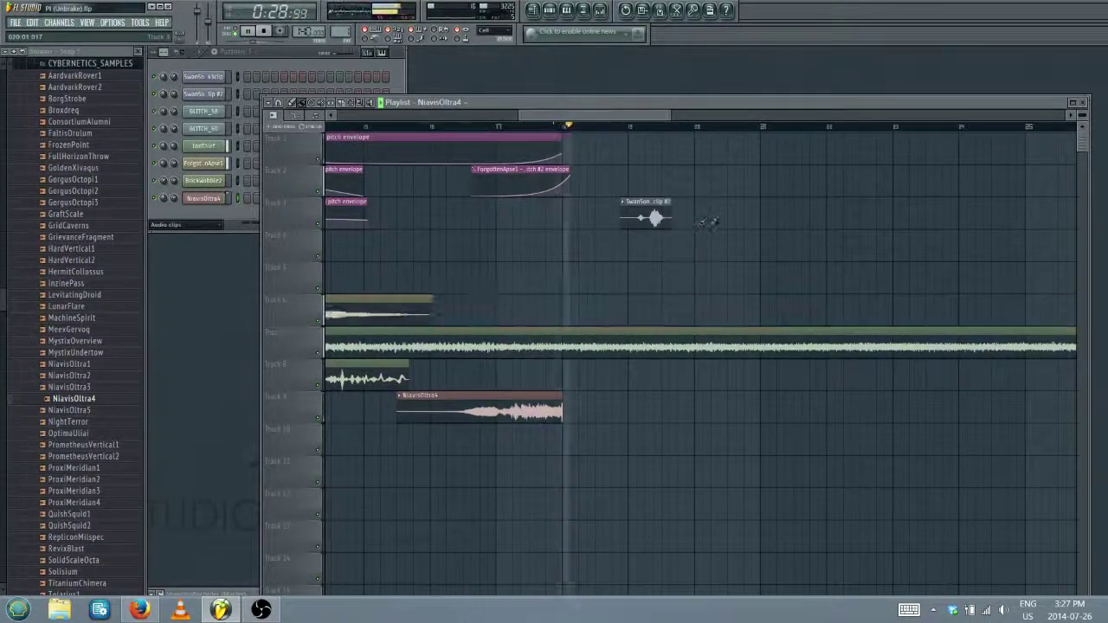
scroll(550, 134, "up", 2)
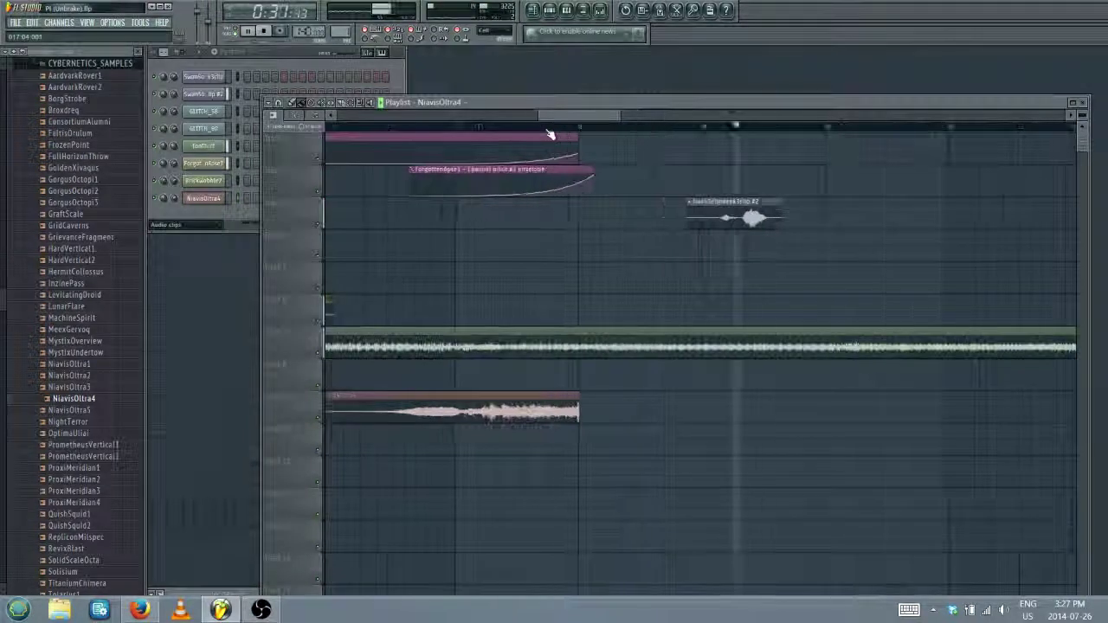
key("space")
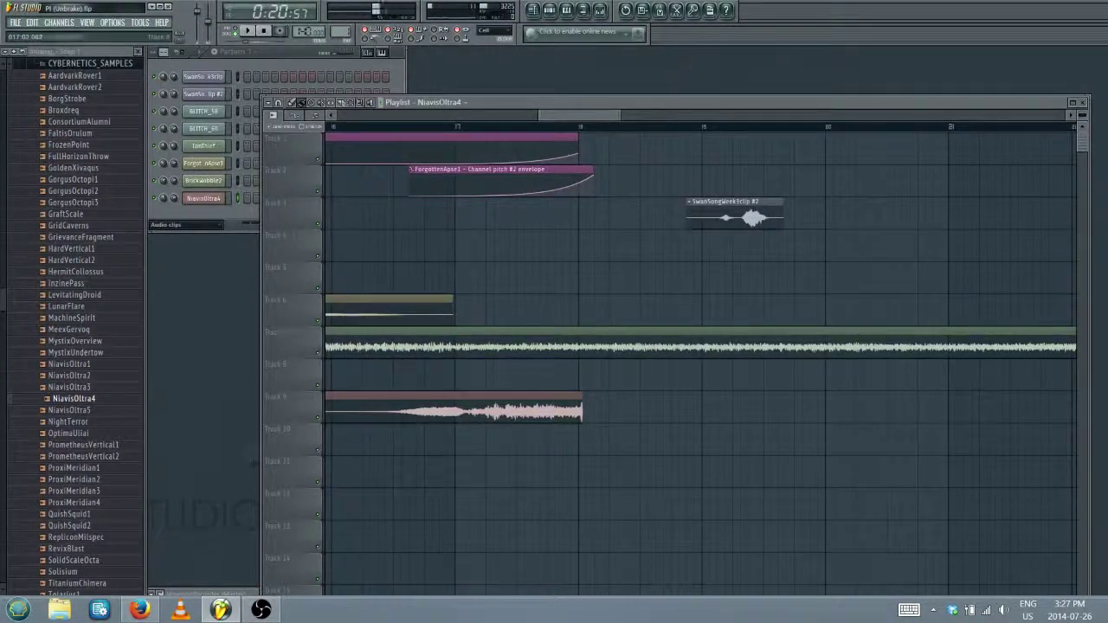
left_click(203, 198)
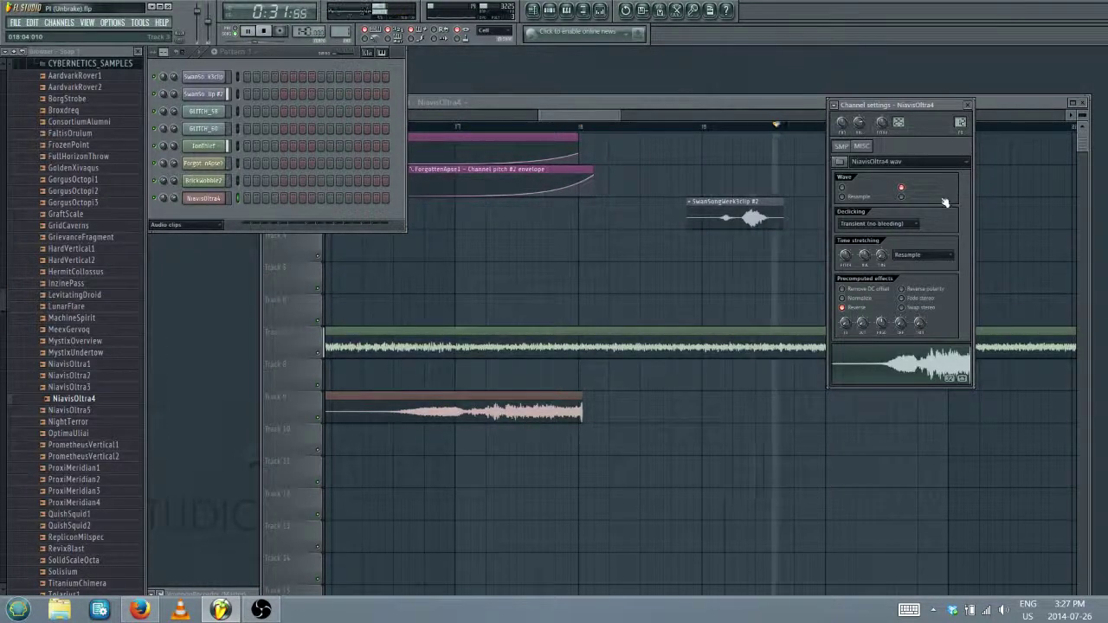
left_click(966, 104)
Nudge the SwanSongWeek3clip #2 clip slightly later, duplicate it, and trim the copies into two separate fragments around bar 19
scroll(763, 128, "up", 3)
scroll(763, 128, "up", 1)
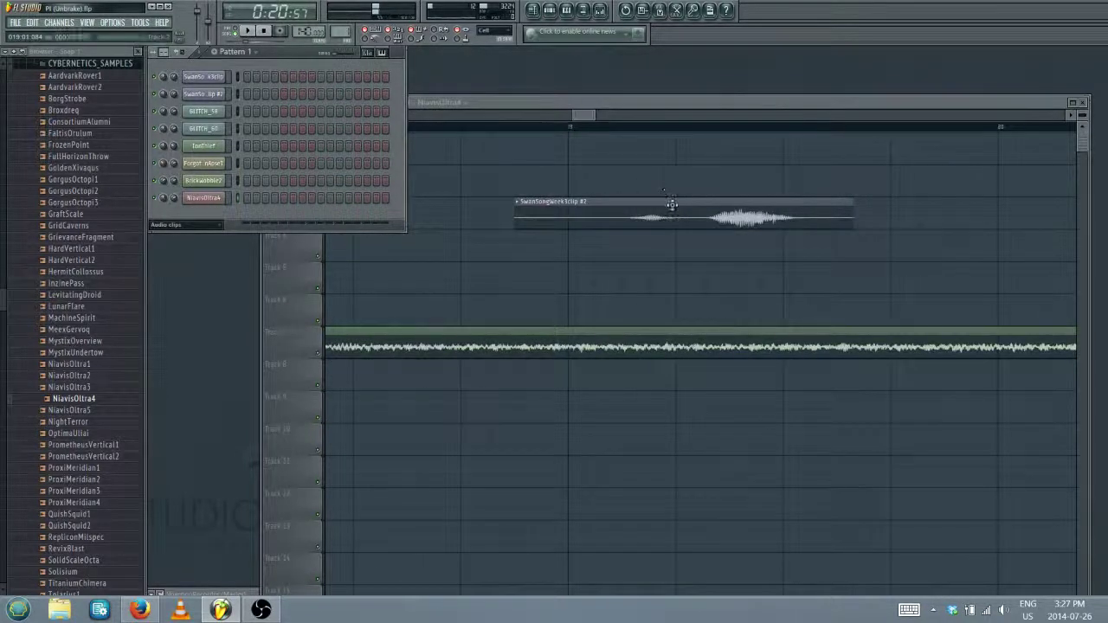
left_click_drag(671, 204, 677, 205)
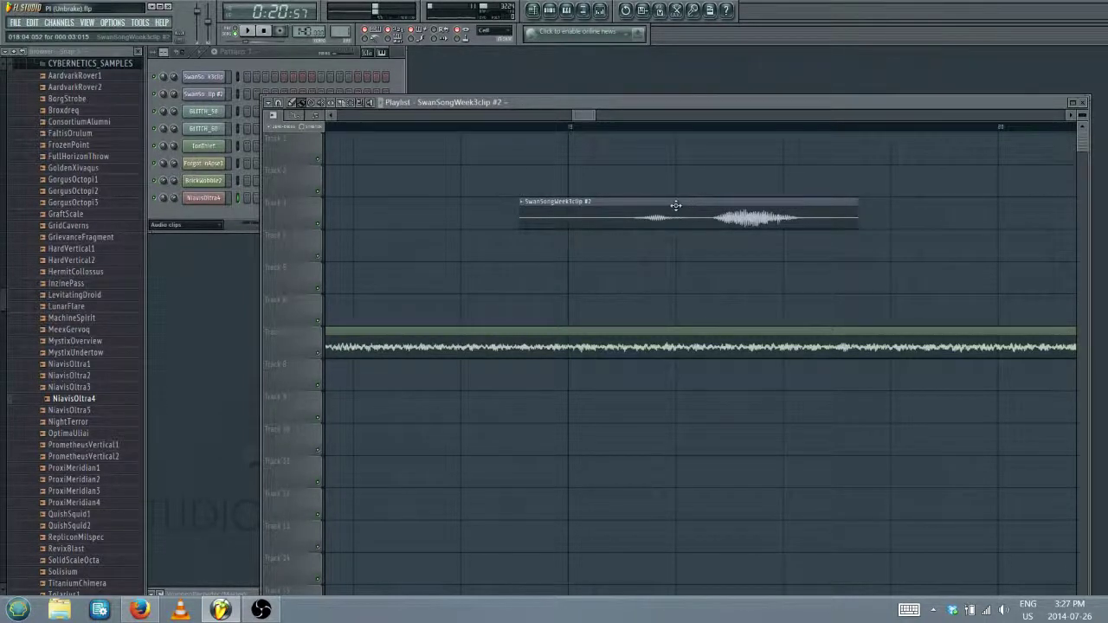
left_click(903, 204)
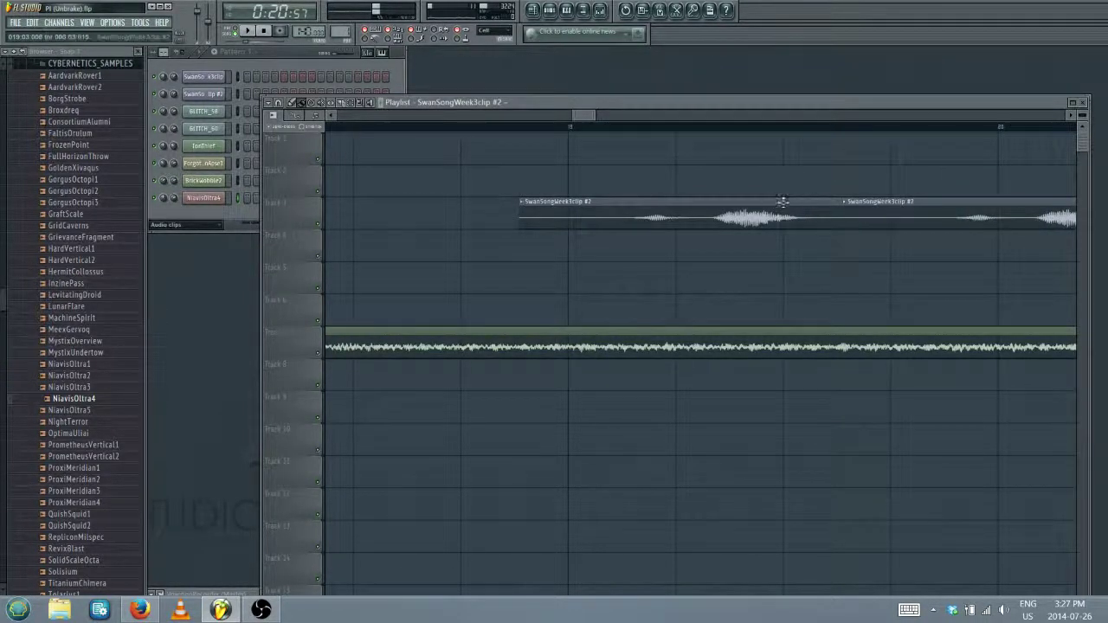
left_click_drag(874, 202, 695, 201)
left_click_drag(927, 201, 758, 205)
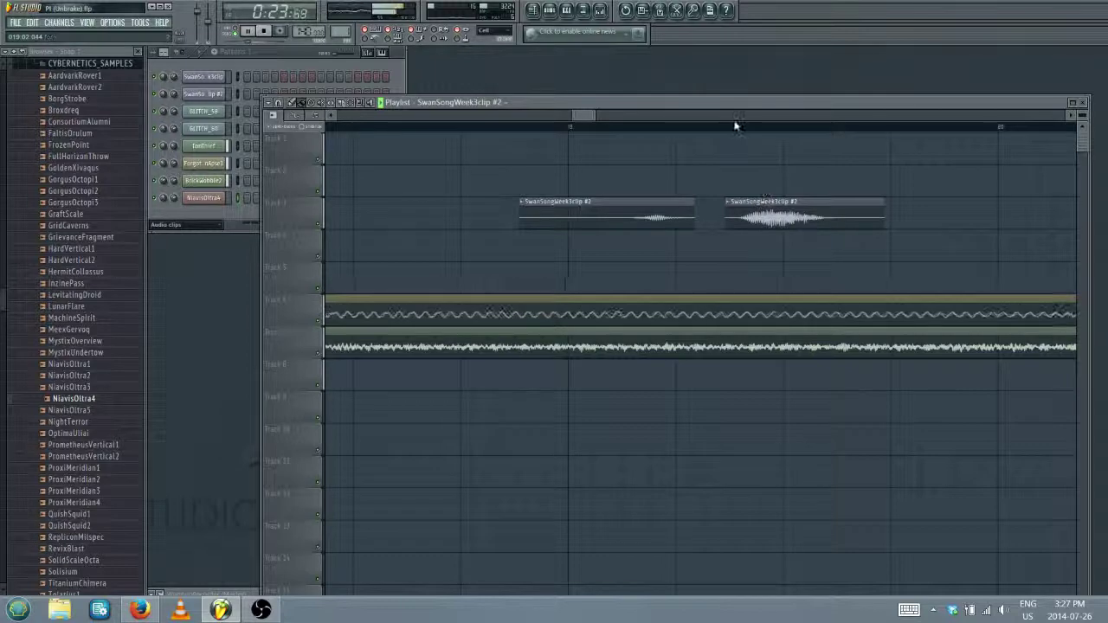
Play back the transition, shift the second SwanSongWeek3clip #2 fragment slightly later on Track 3, and replay the two fragments
scroll(737, 131, "down", 3)
scroll(736, 130, "up", 3)
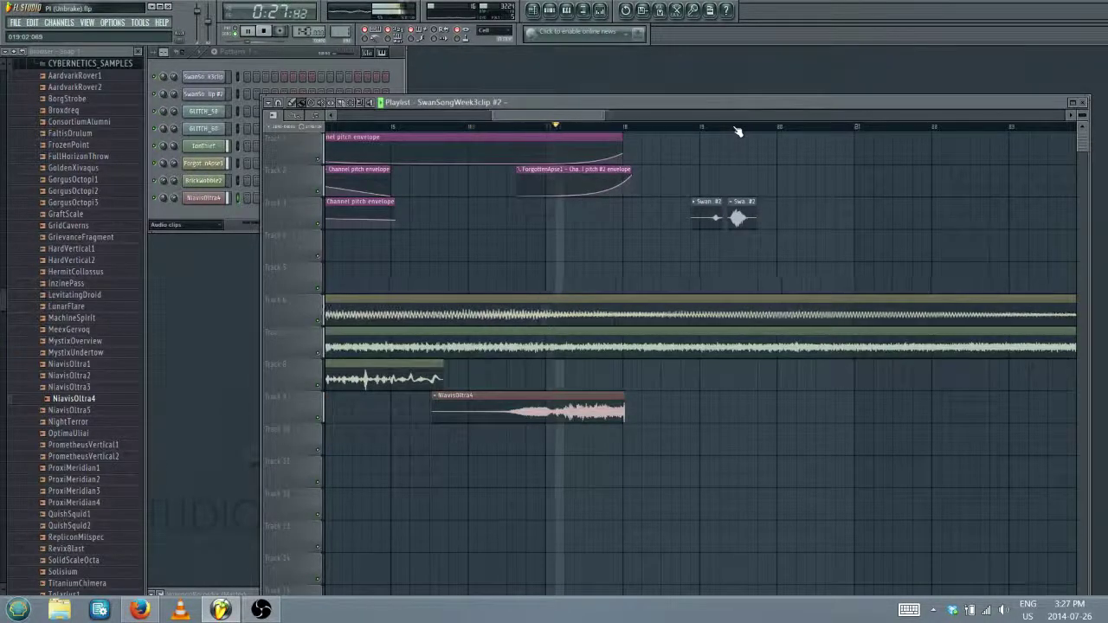
key("F6")
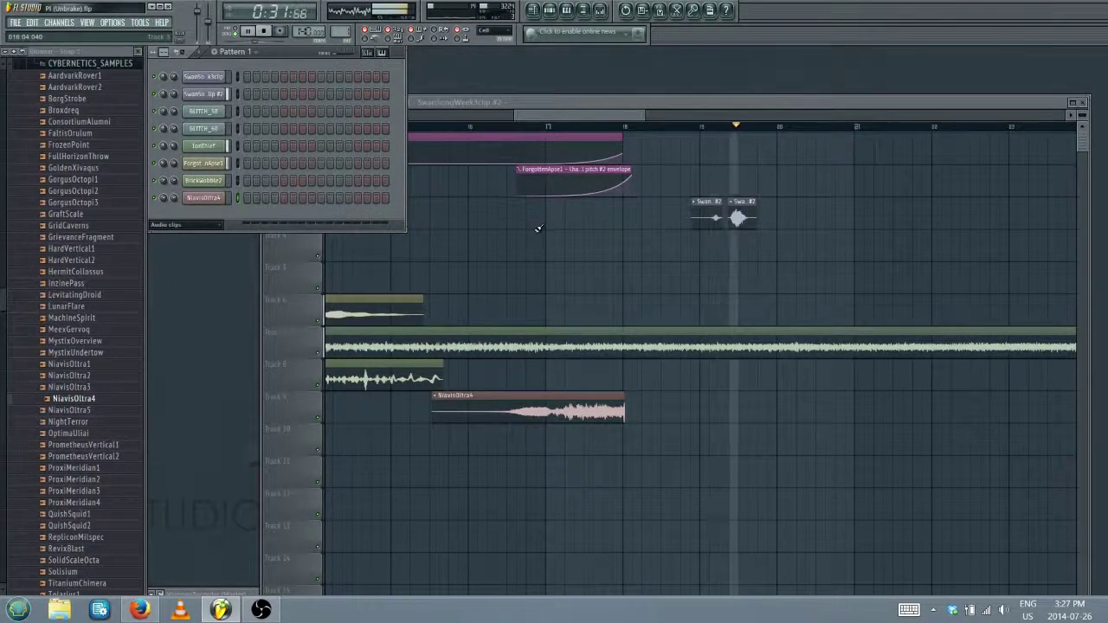
left_click_drag(737, 202, 749, 202)
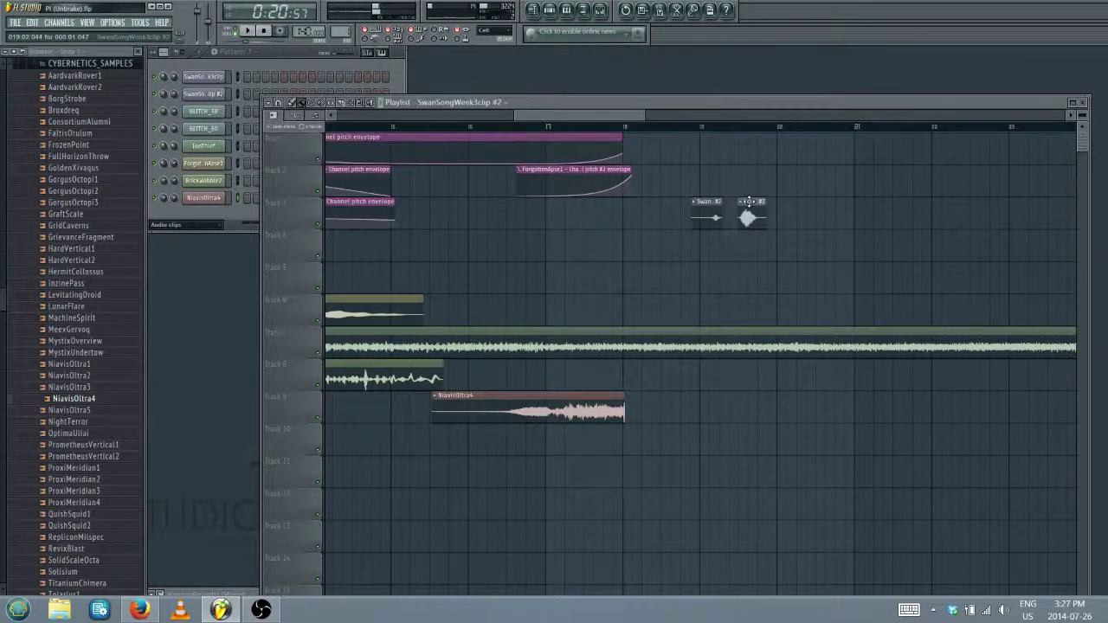
left_click(710, 128)
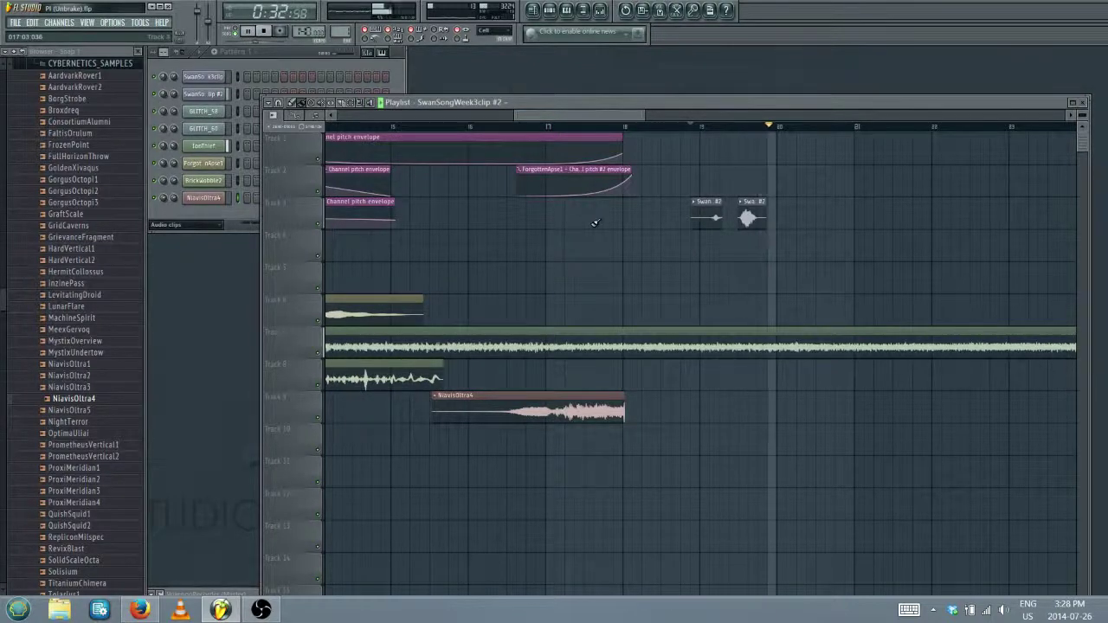
key("space")
Save the PI (Unbrake) project and return to an overview of the whole arrangement
left_click(16, 22)
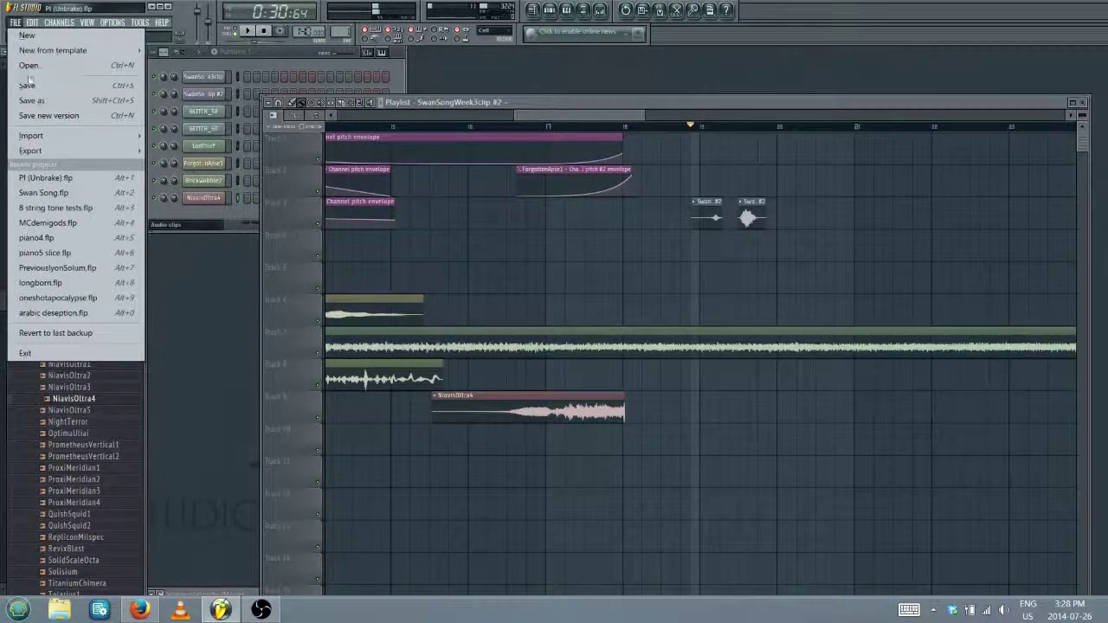
left_click(39, 87)
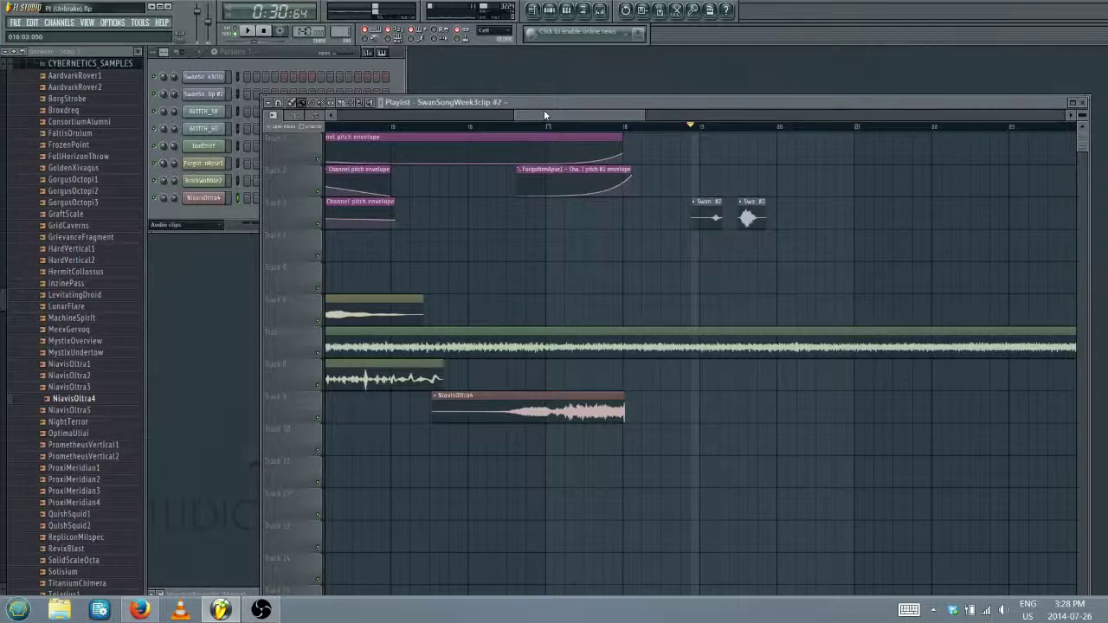
left_click_drag(543, 110, 459, 92)
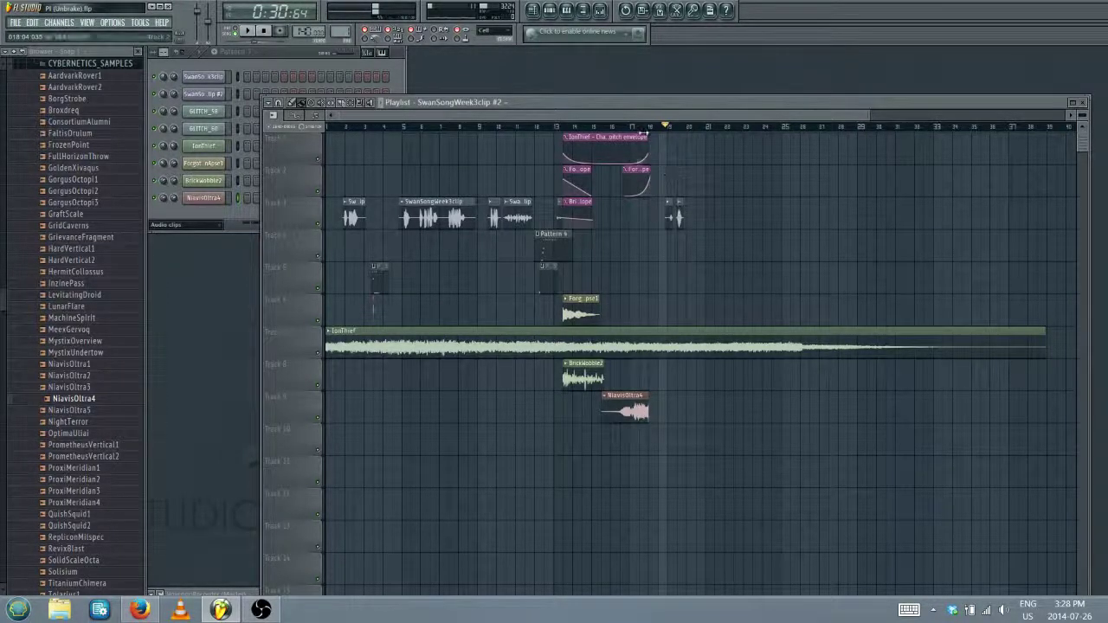
Open the mixer and rename the Insert 14 track to Piano
left_click(582, 11)
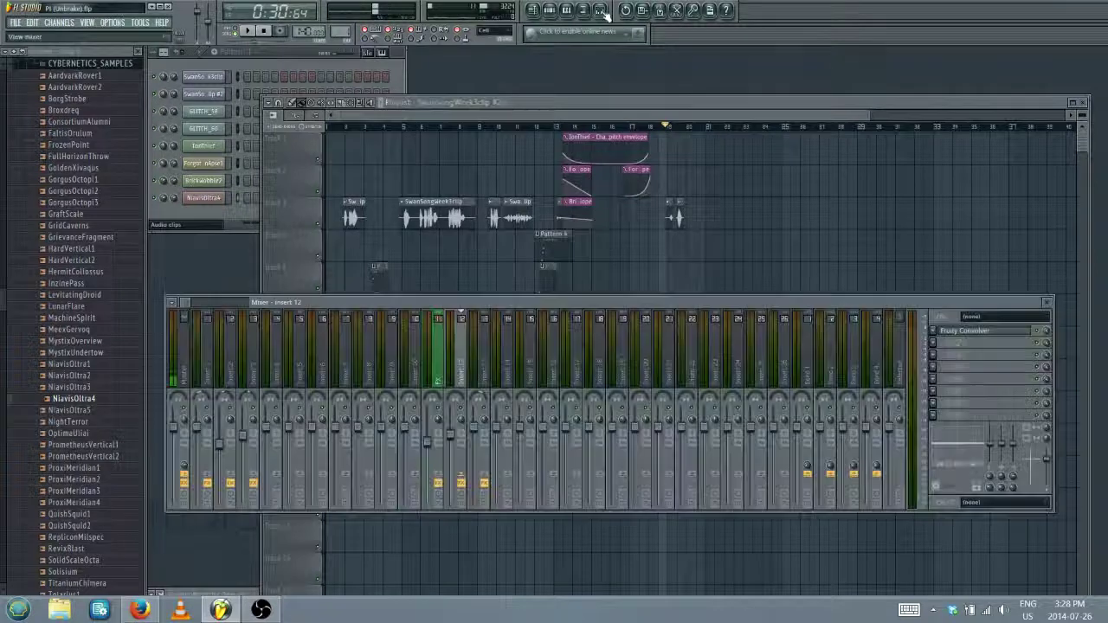
right_click(483, 348)
key("Escape")
right_click(508, 340)
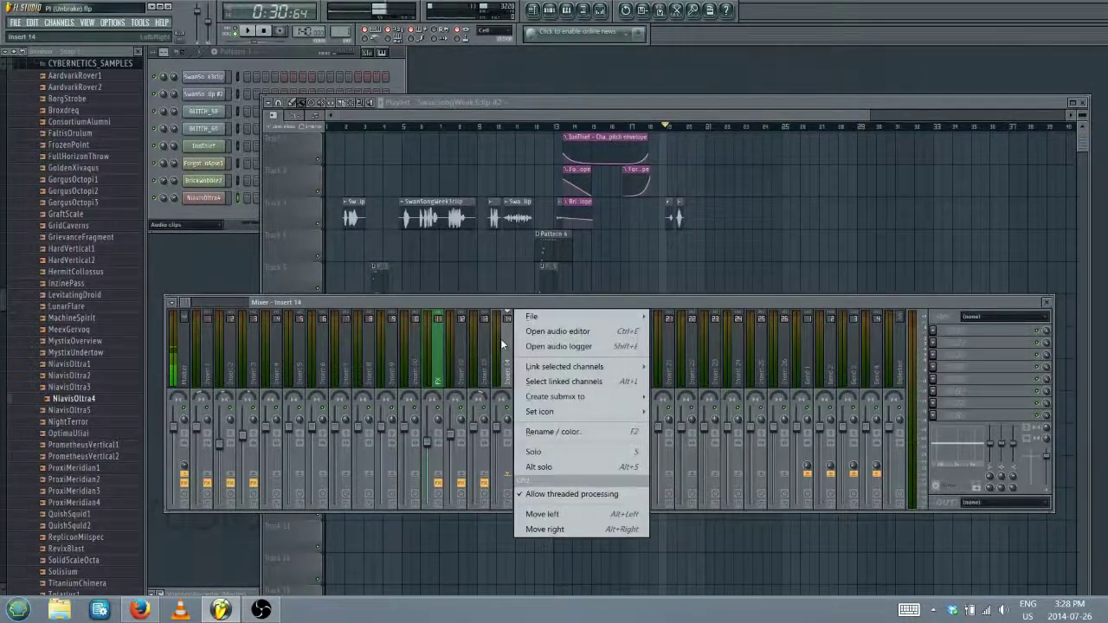
left_click(541, 431)
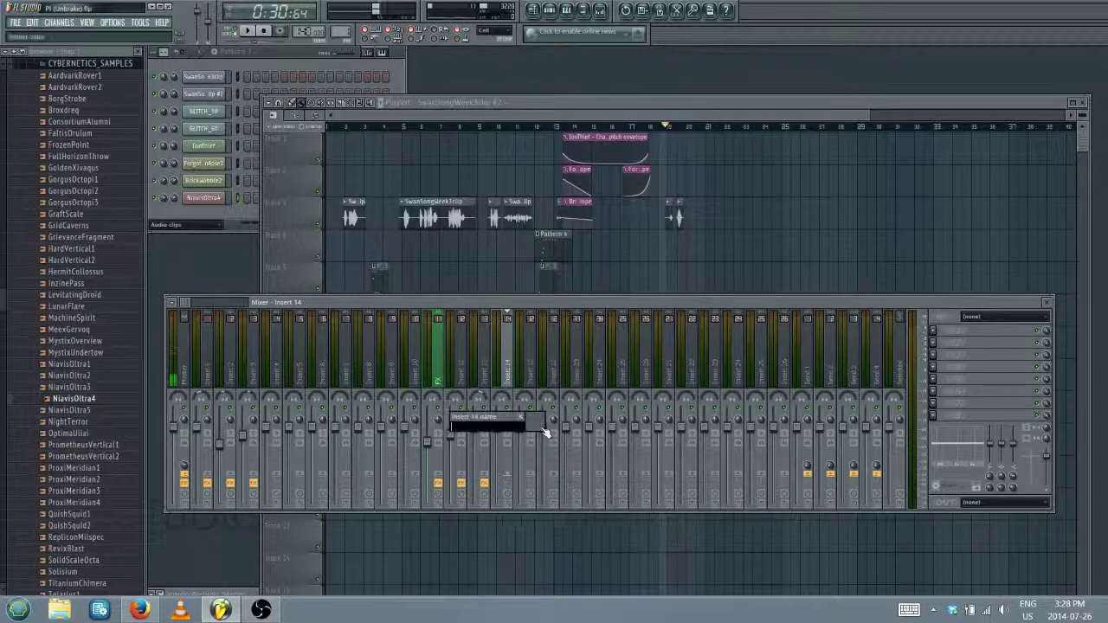
type("Piano")
key("Return")
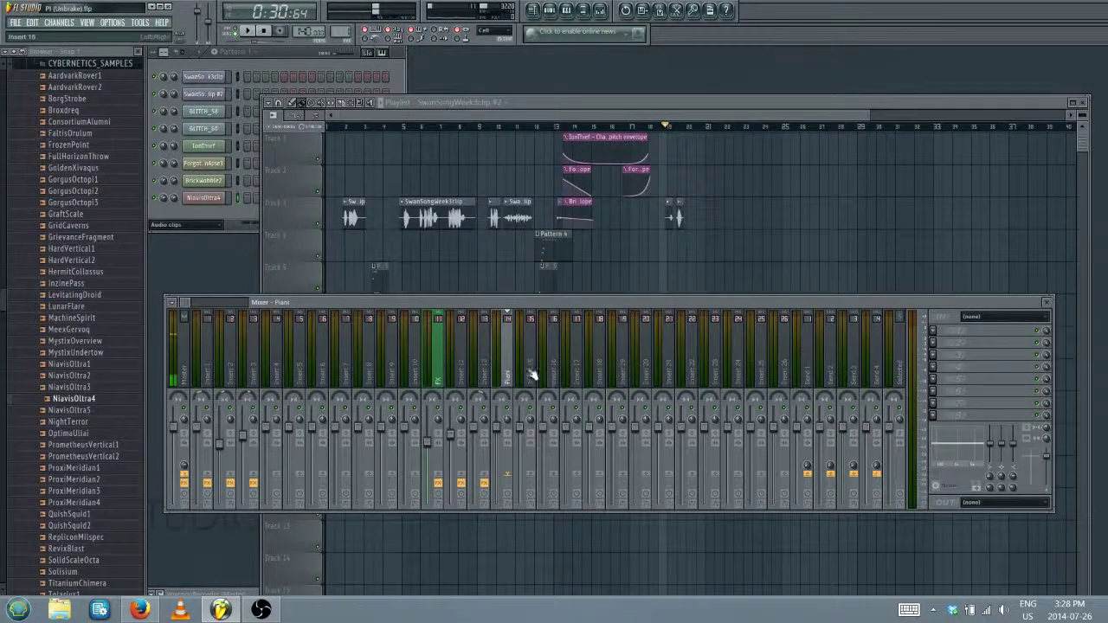
Rename the Insert 15 mixer track to PI
right_click(534, 312)
mouse_move(554, 318)
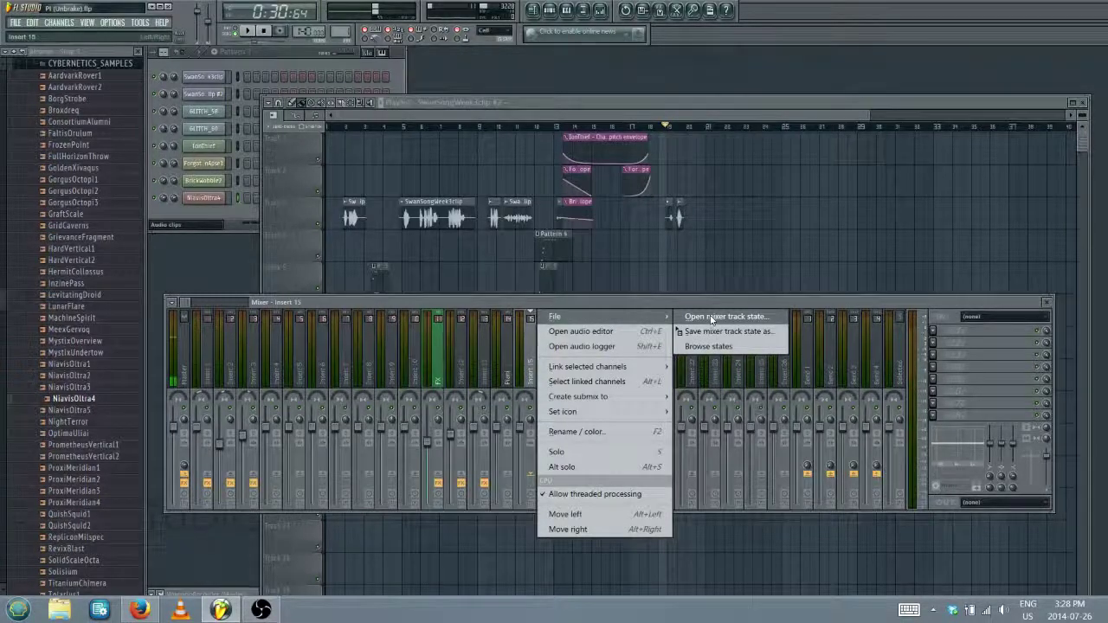
left_click(575, 430)
type("Fl")
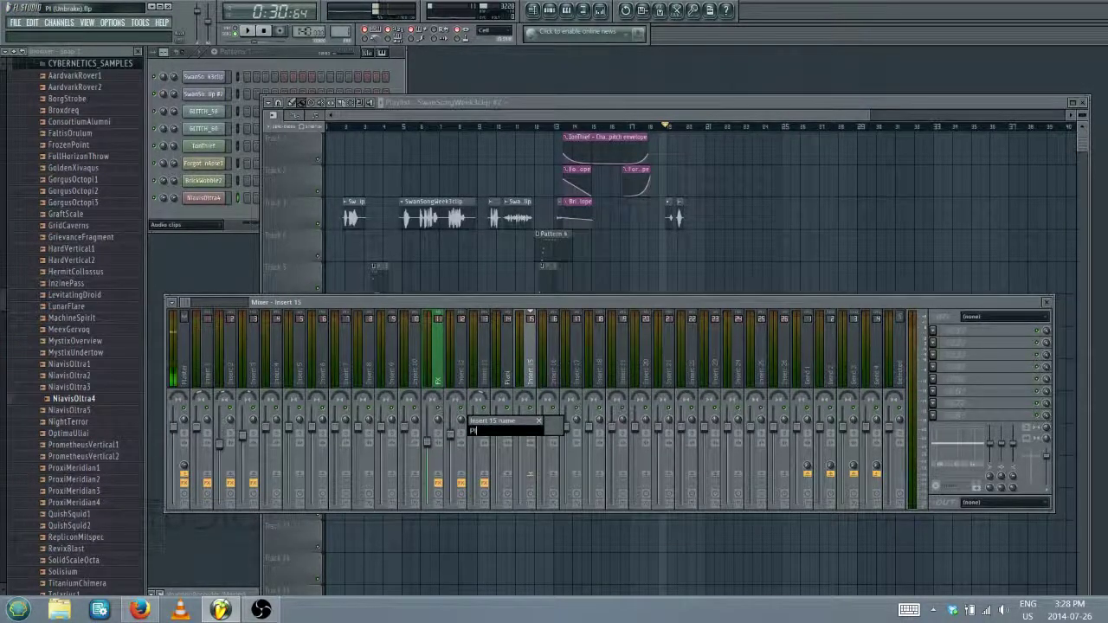
key("Return")
Rename the Insert 16 mixer track with the character's first name
right_click(556, 380)
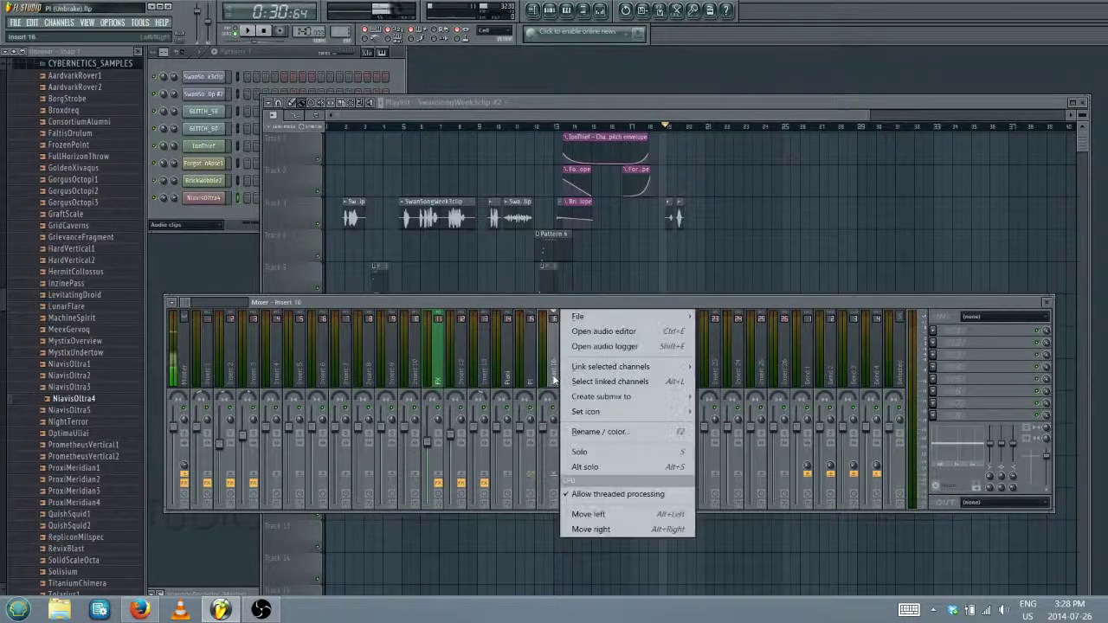
mouse_move(604, 322)
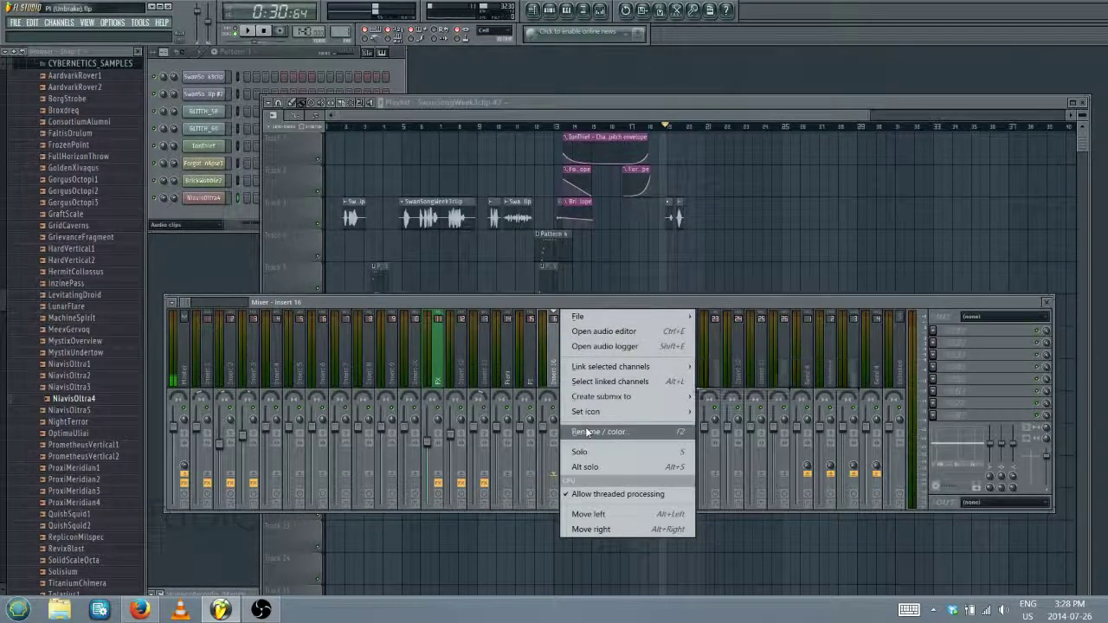
left_click(651, 431)
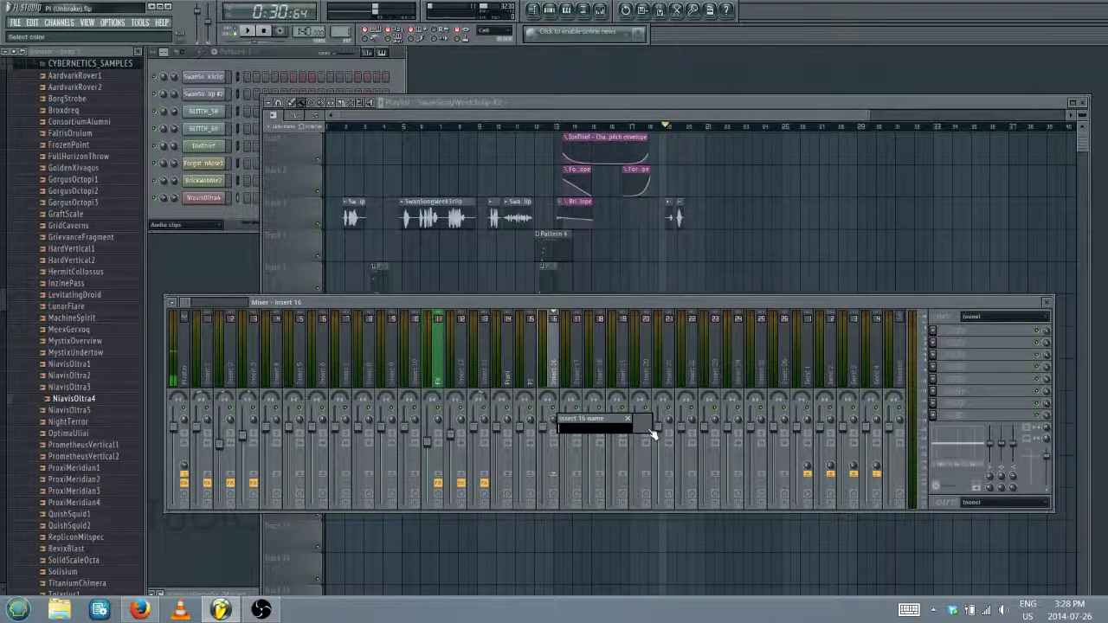
type("Viktor")
key("Return")
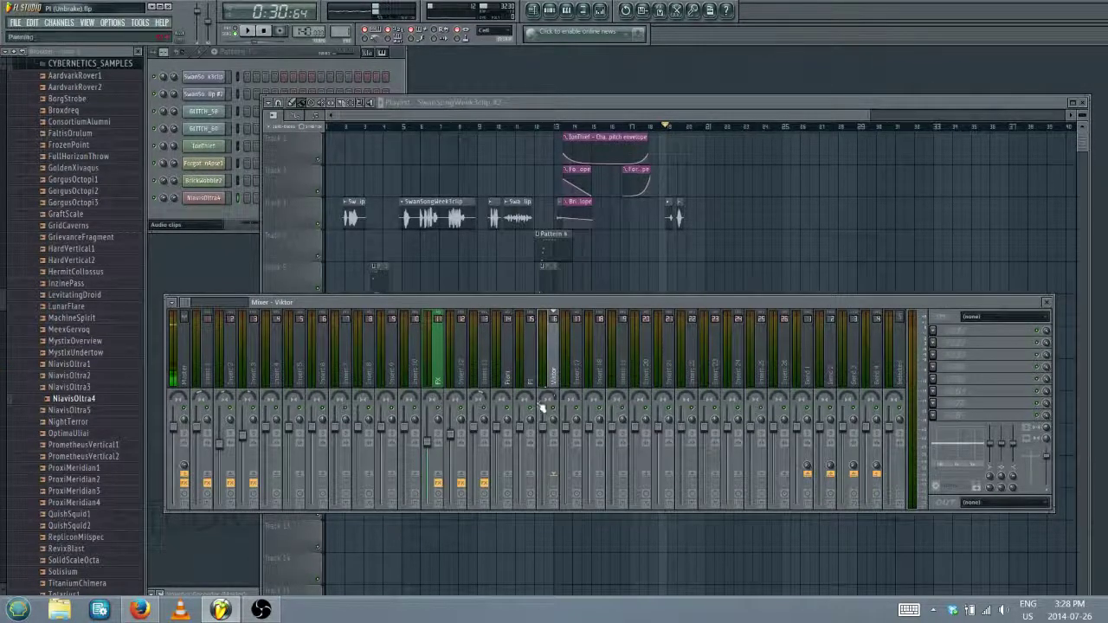
Adjust the panning of the Piano mixer track, and pan the renamed track 16 about 43% right
left_click(506, 399)
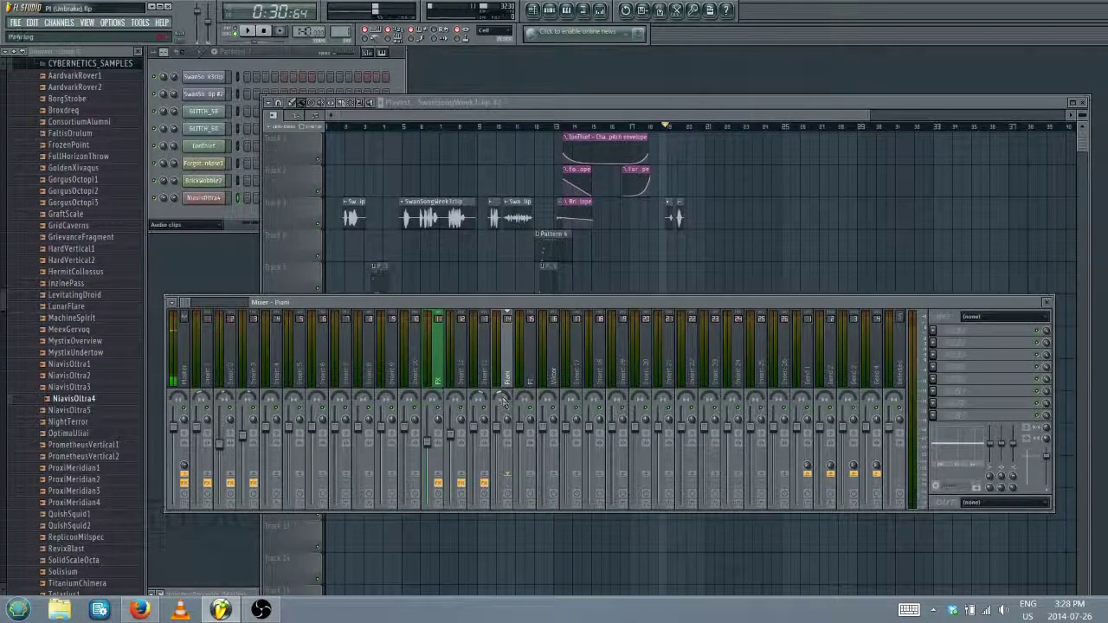
left_click(547, 398)
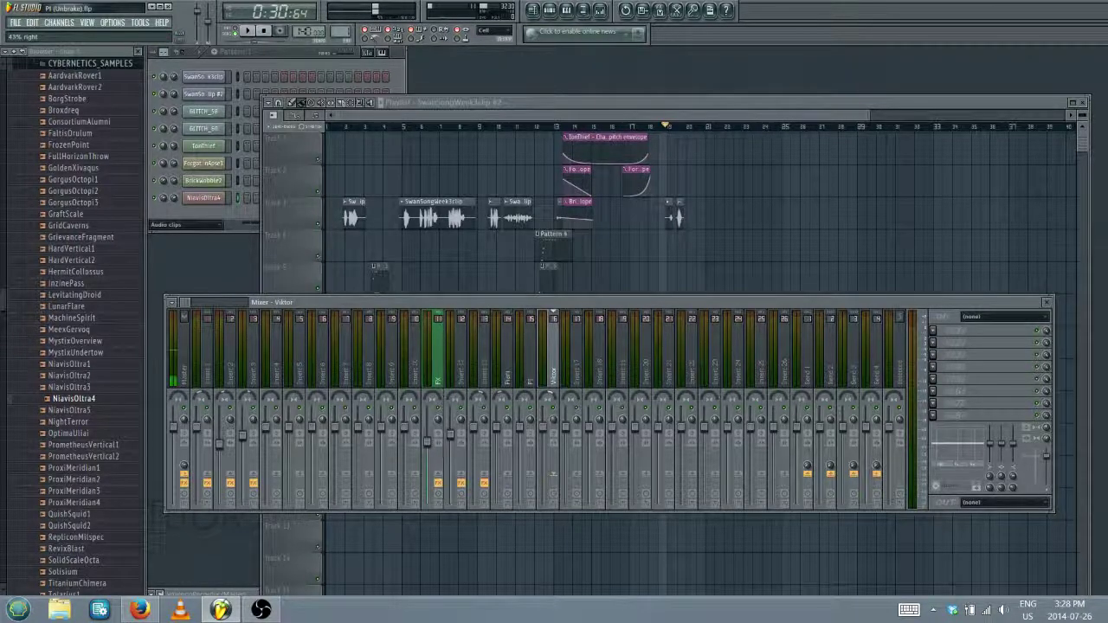
Look through the effect plugins available for the Piano mixer track, and close the mixer to return to the playlist
left_click(507, 384)
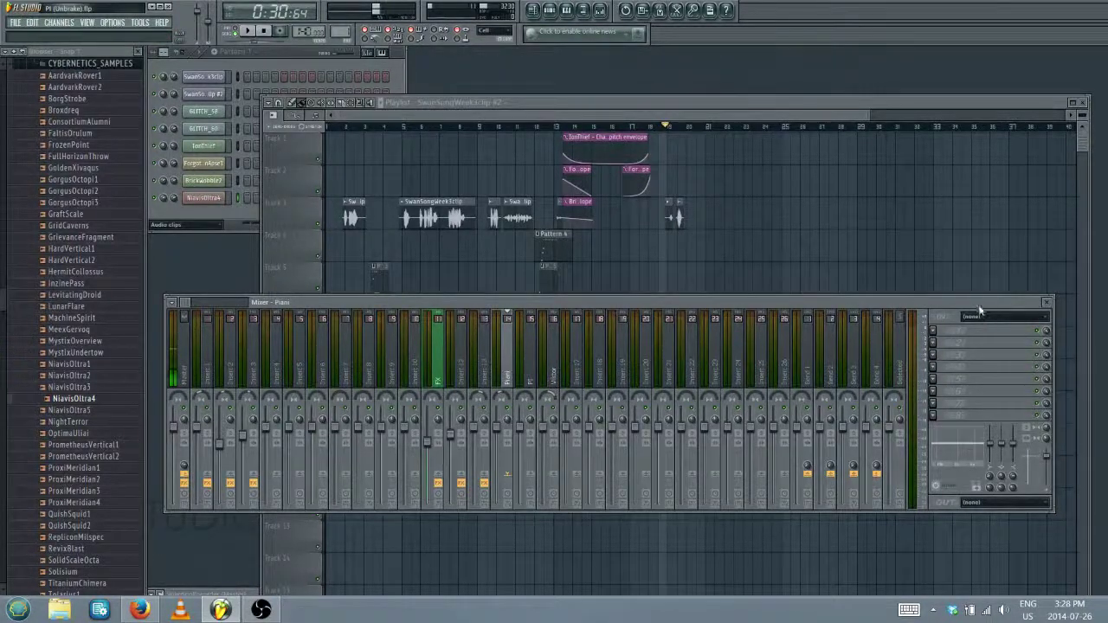
left_click_drag(979, 310, 964, 261)
left_click(925, 285)
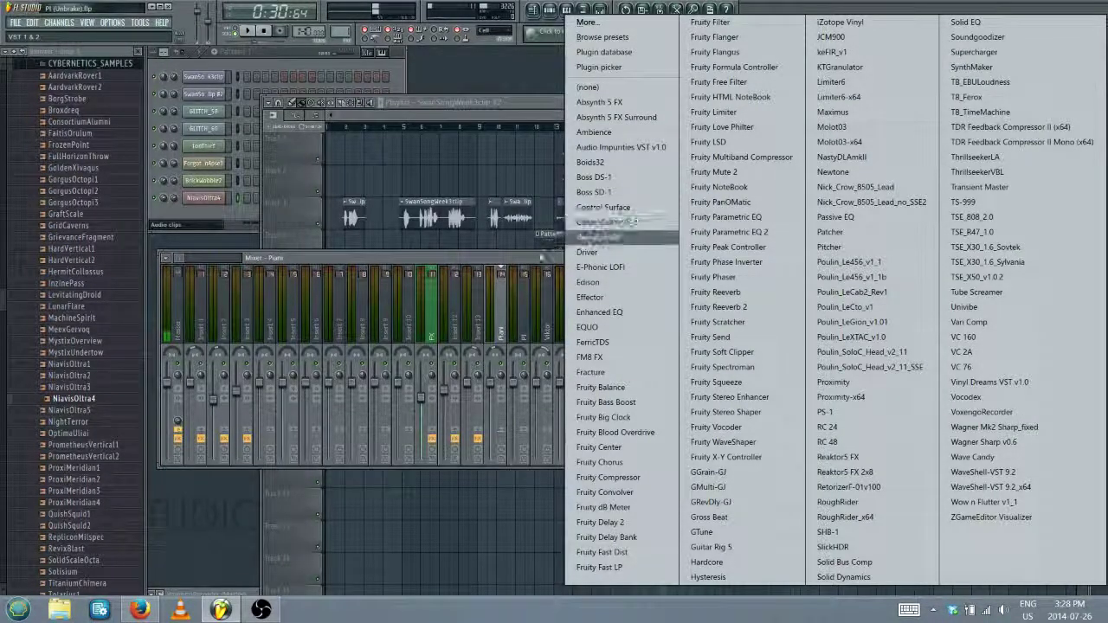
key("Escape")
left_click(1043, 260)
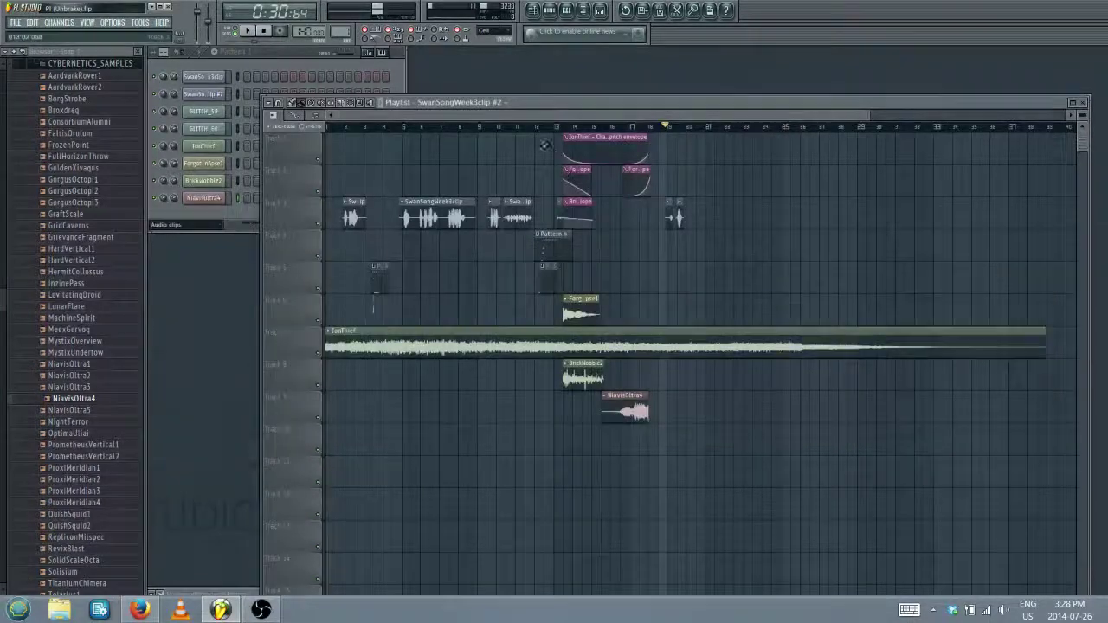
scroll(499, 125, "up", 4)
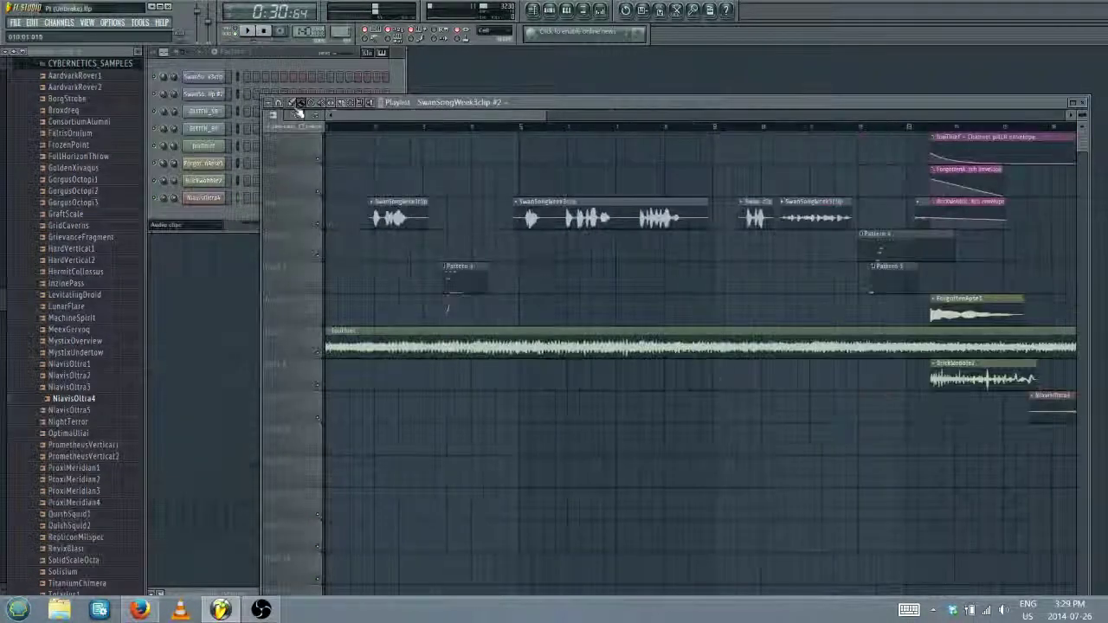
Route the SwanSongWeek3clip #2 channel to the PI mixer track and the original SwanSongWeek3clip channel to the Piano mixer track
left_click_drag(502, 112, 688, 148)
scroll(631, 200, "up", 2)
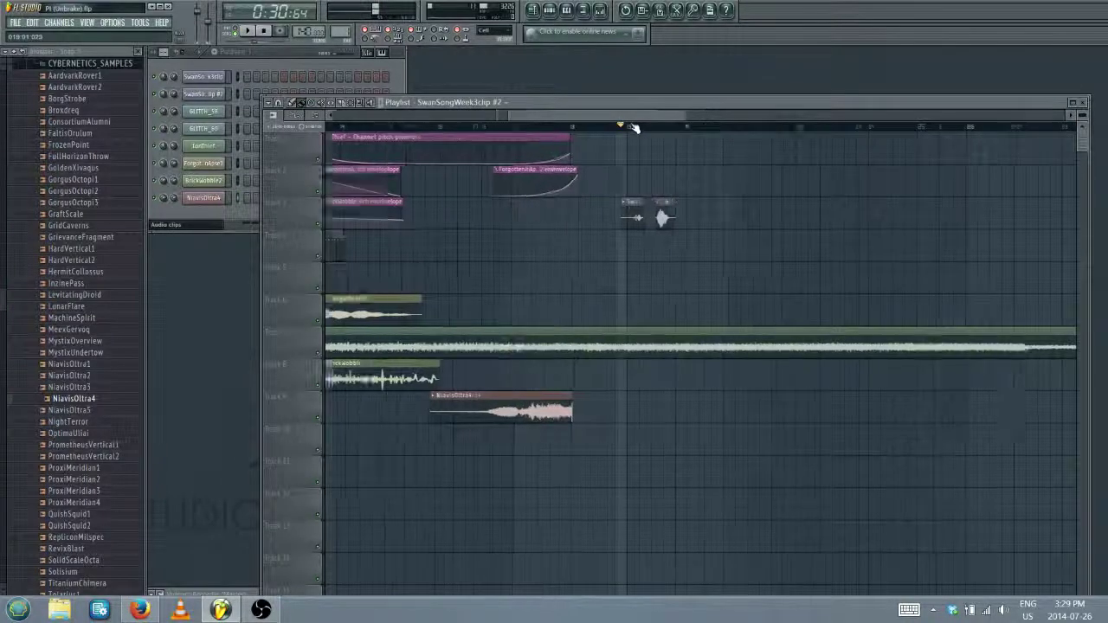
left_click(207, 94)
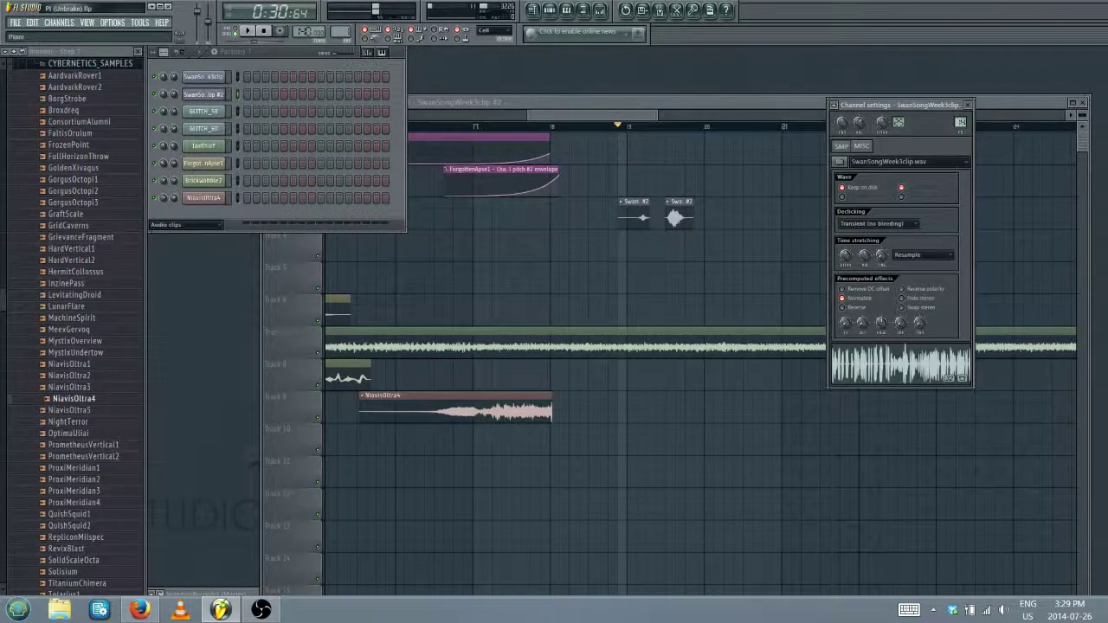
left_click(641, 115)
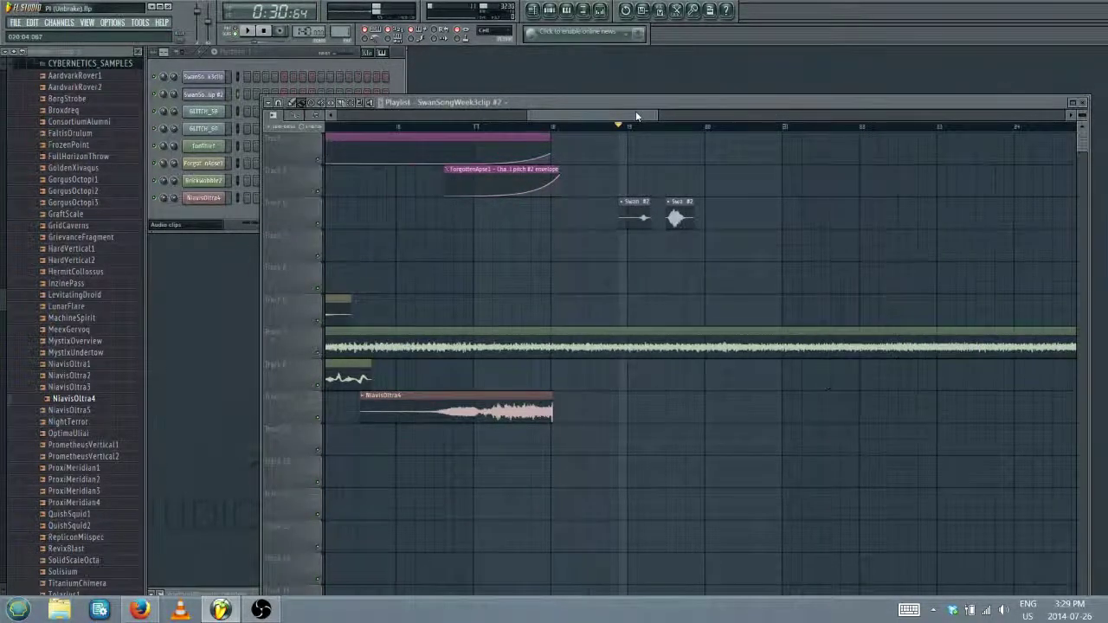
left_click(203, 77)
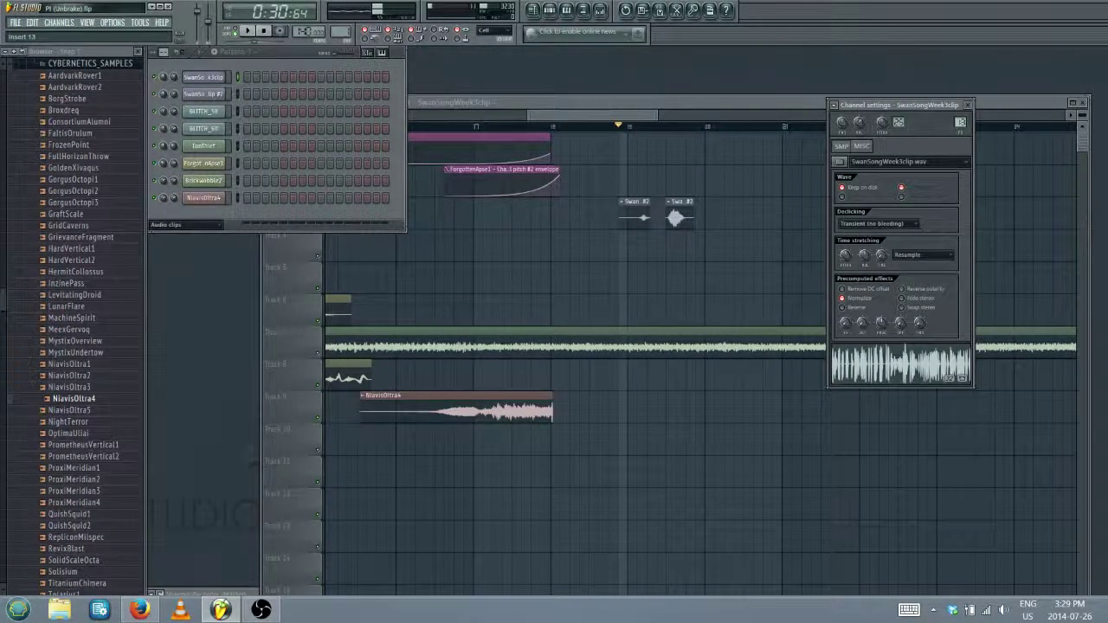
left_click(522, 104)
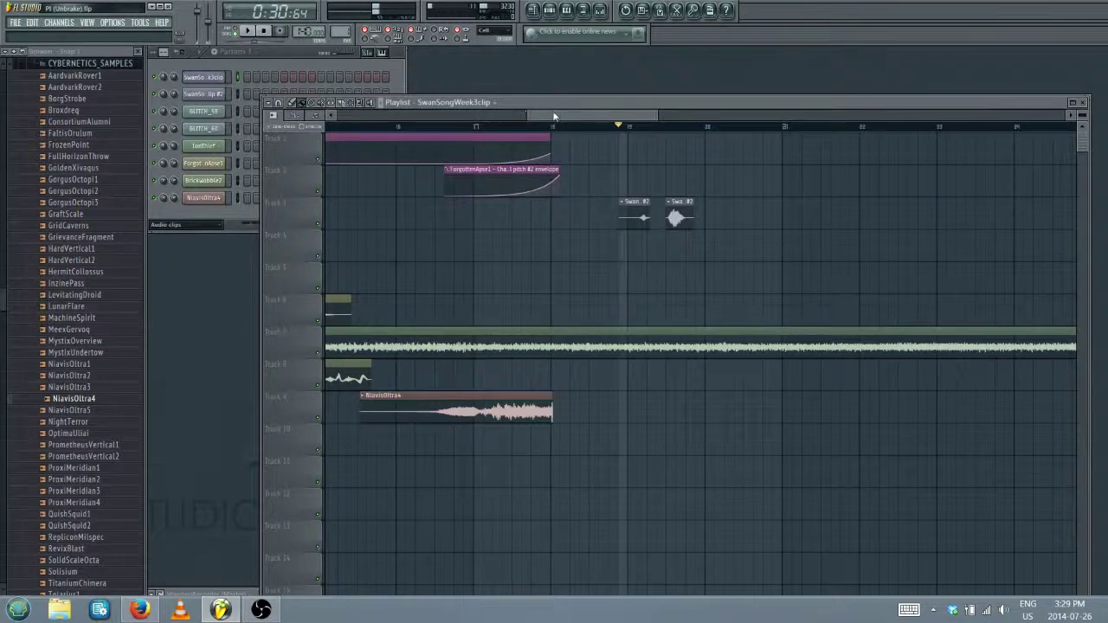
Make the SwanSongWeek3clip audio clip just after bar 10 unique and route its new channel to mixer track 16
left_click_drag(554, 115, 437, 115)
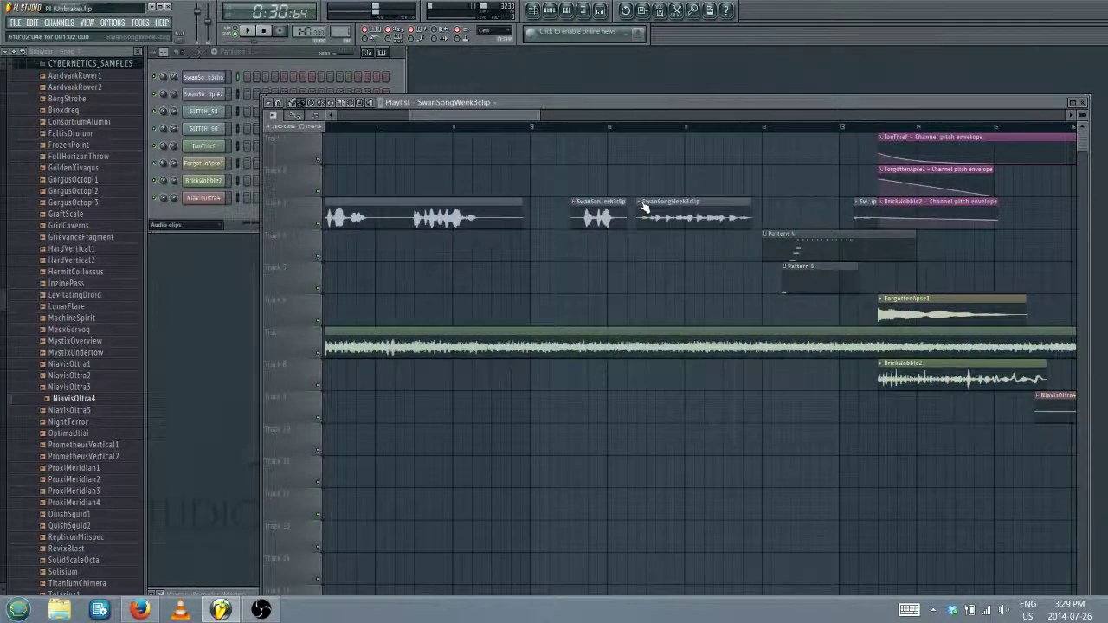
left_click(644, 206)
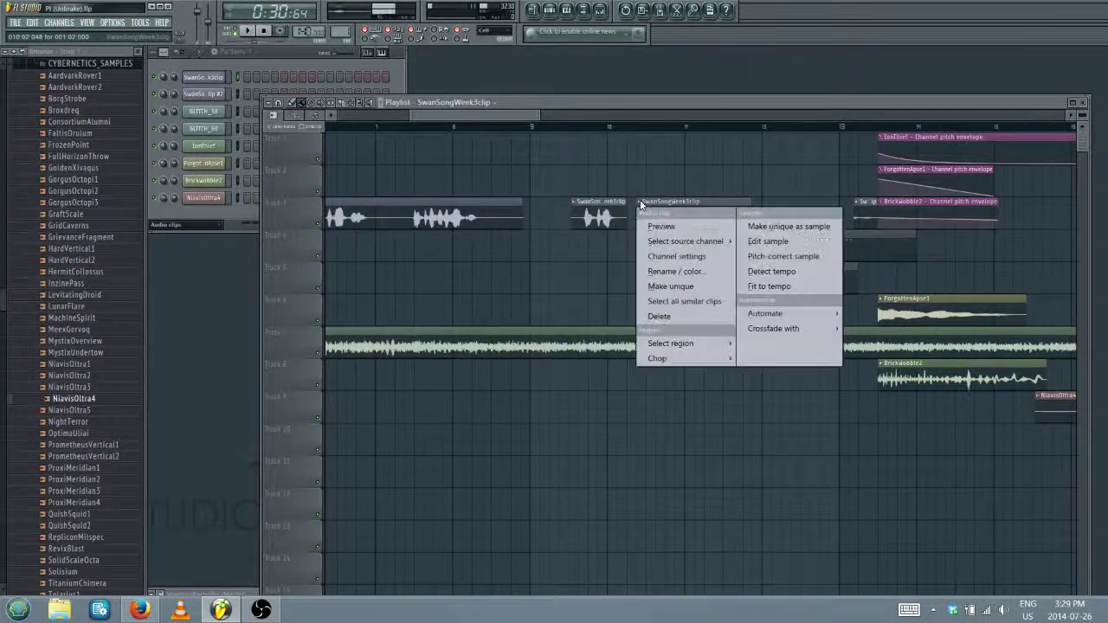
left_click(661, 286)
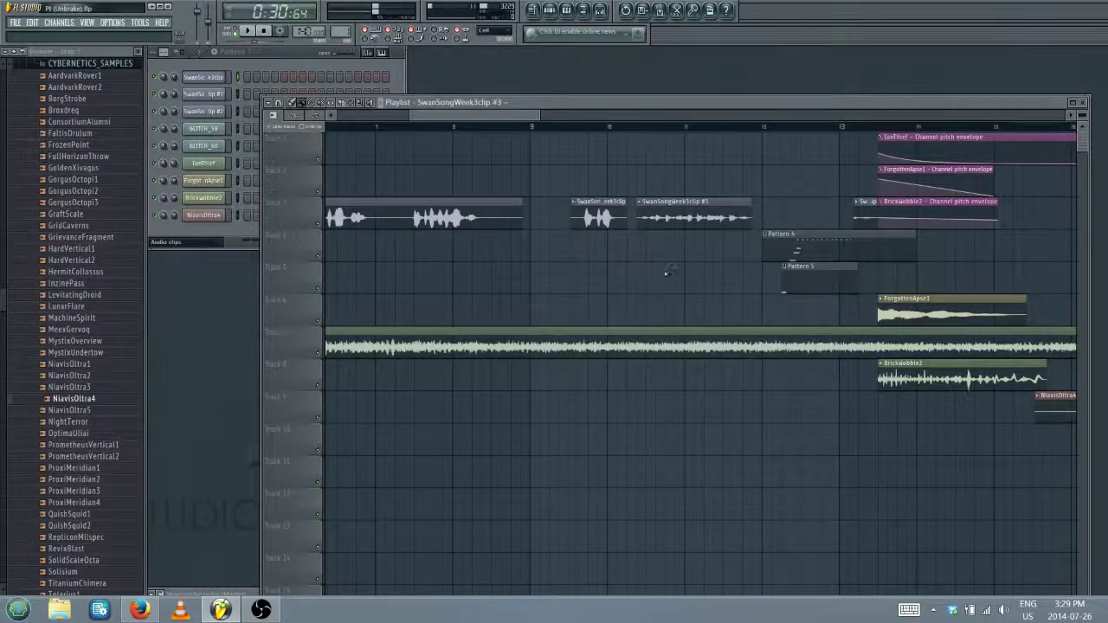
left_click(212, 113)
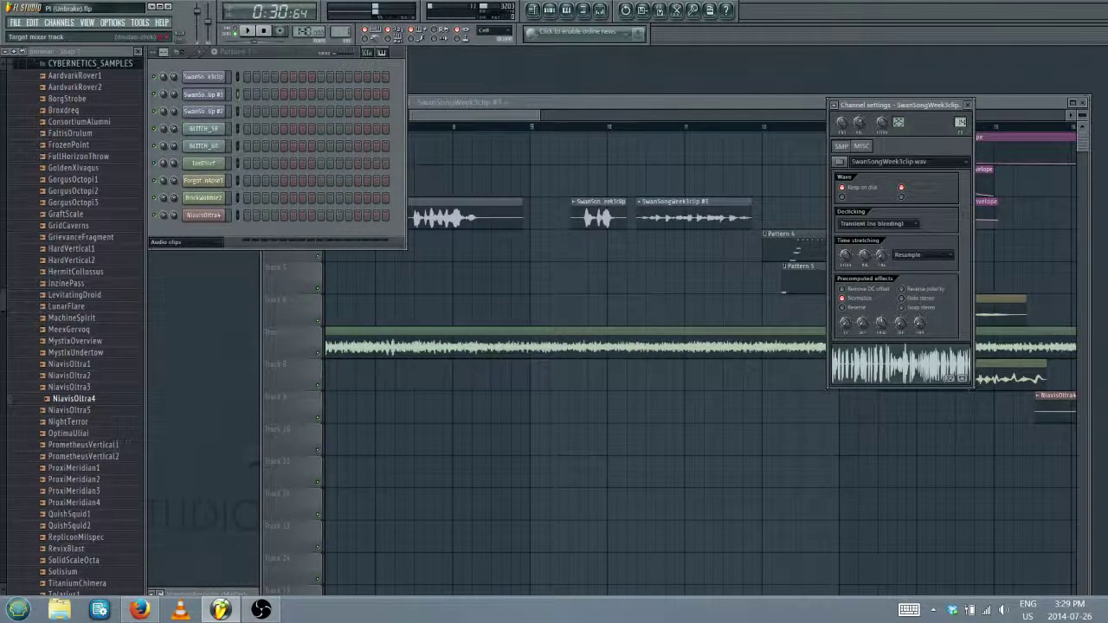
left_click(958, 122)
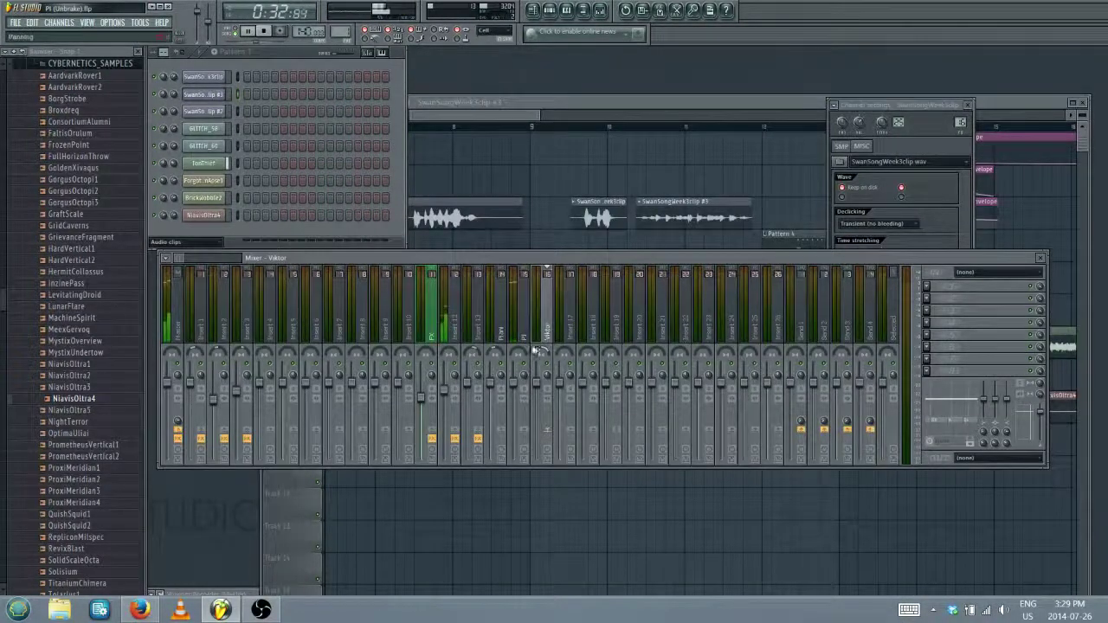
Adjust the panning of the PI mixer track and restart the song from the beginning in the playlist
left_click_drag(520, 355, 520, 344)
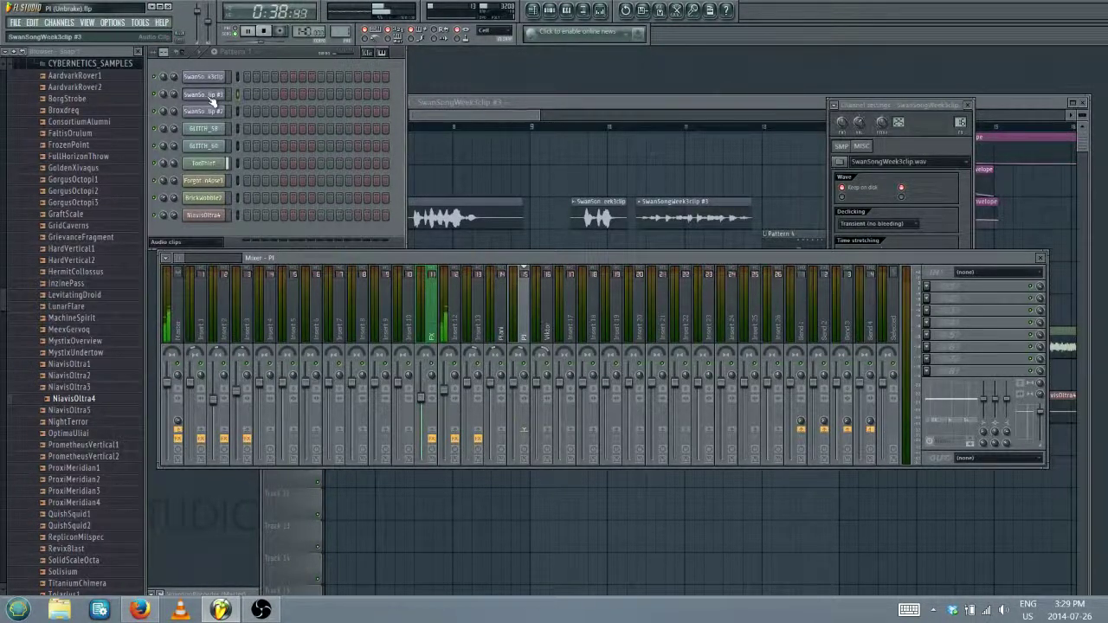
left_click(508, 120)
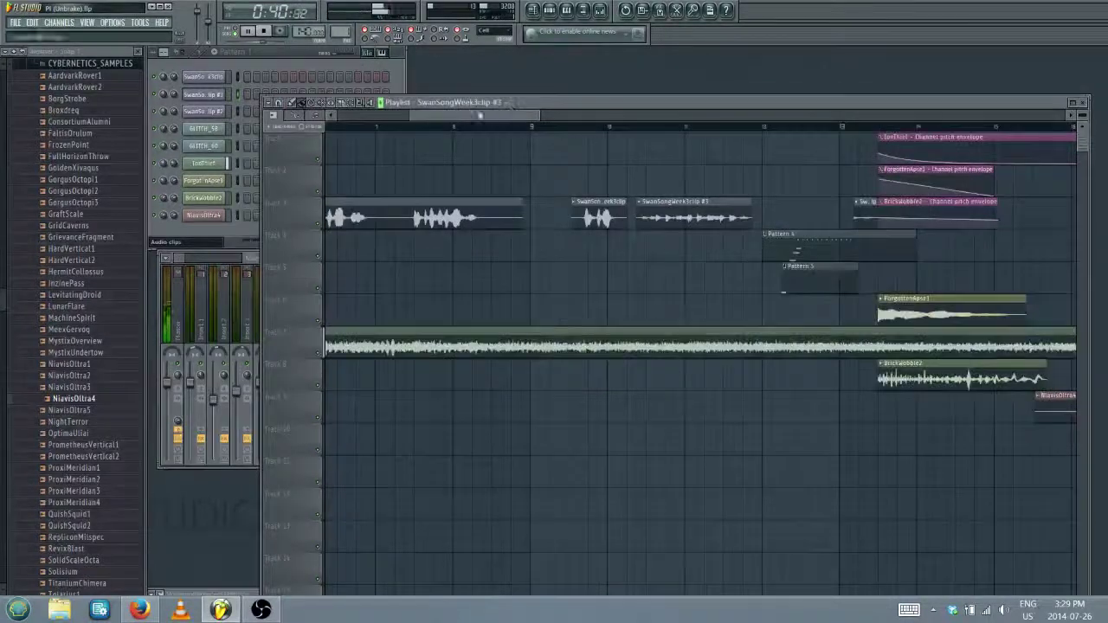
left_click(272, 32)
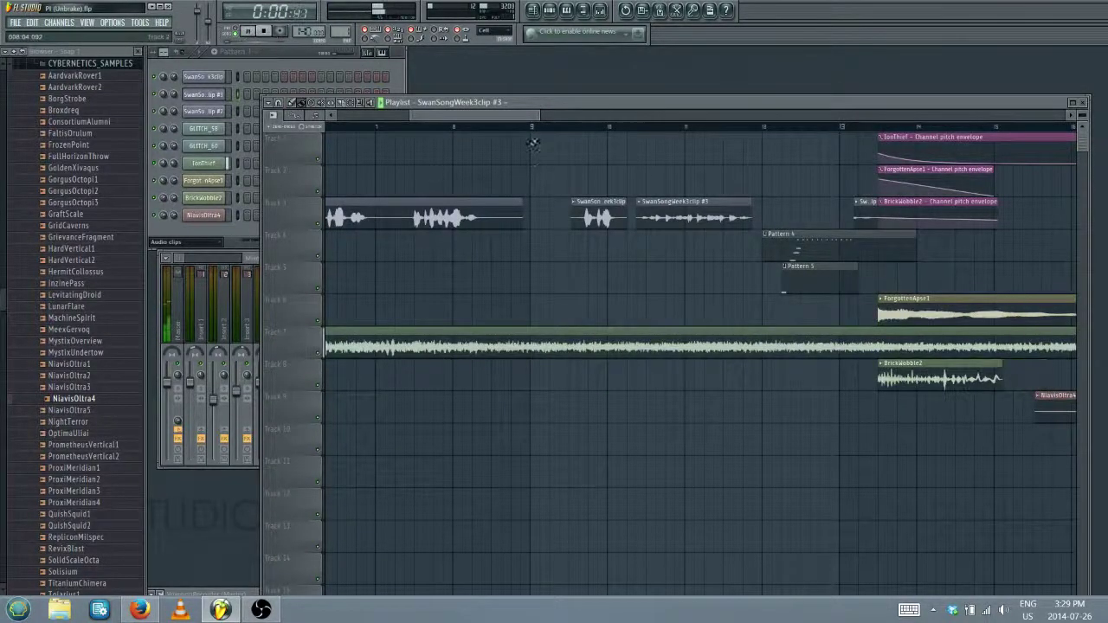
left_click(266, 31)
scroll(489, 126, "down", 5)
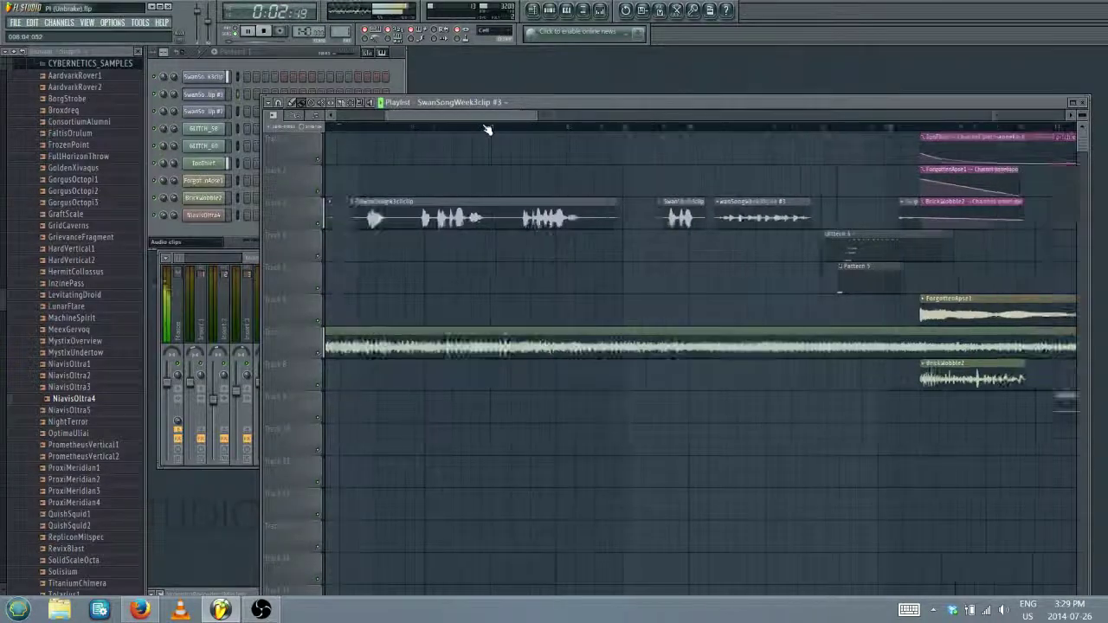
Lower the Piano mixer track's volume during playback, stop the song, and close the mixer and channel settings
left_click(1082, 102)
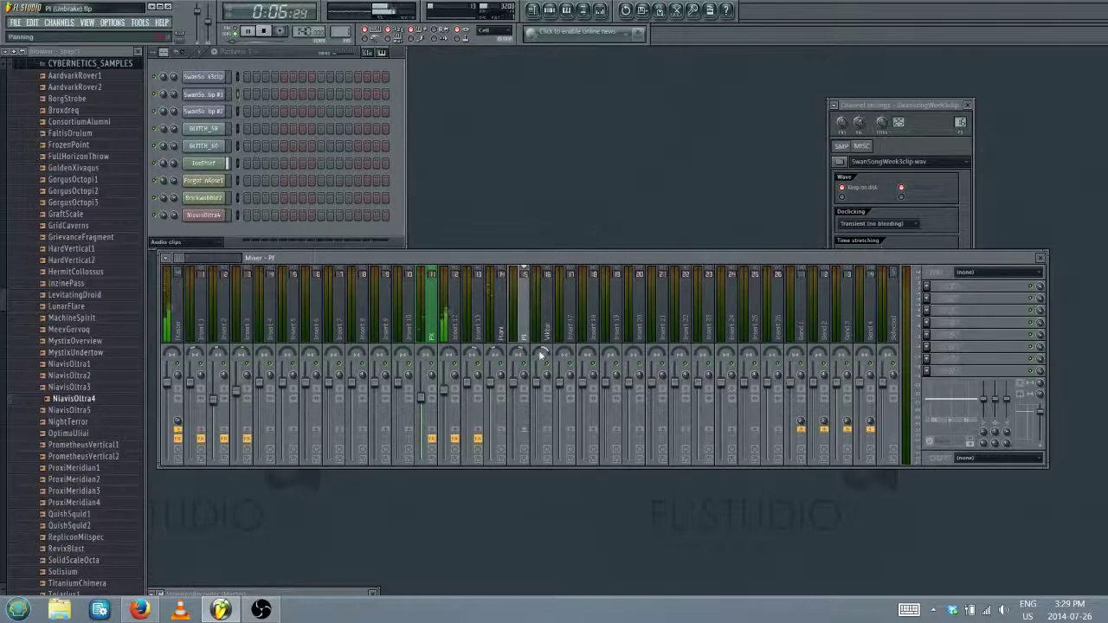
left_click(491, 391)
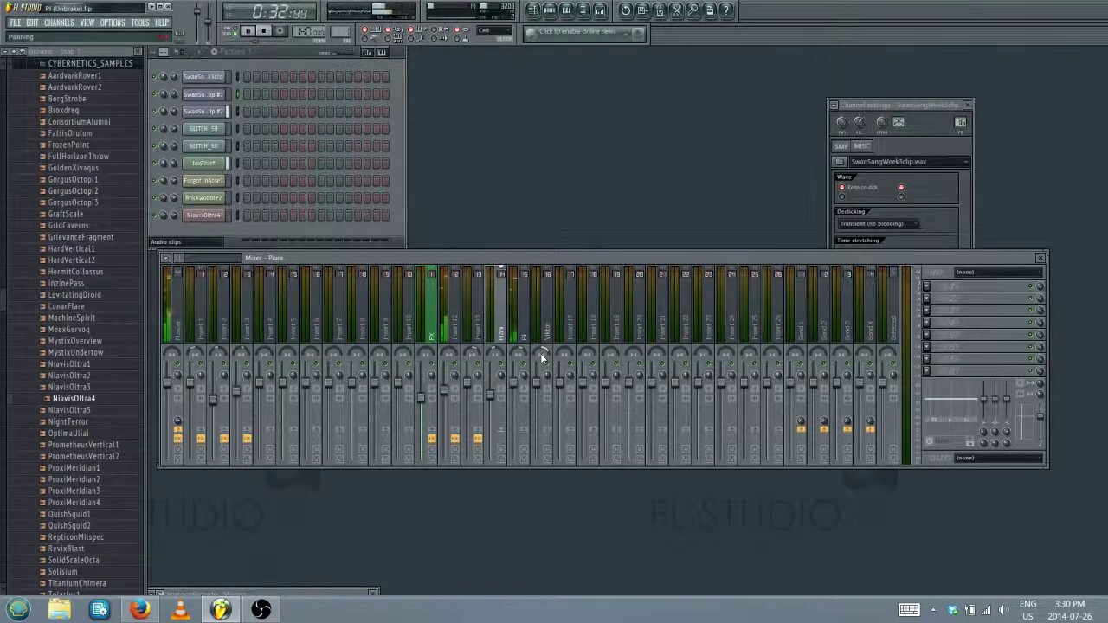
key("space")
left_click(582, 10)
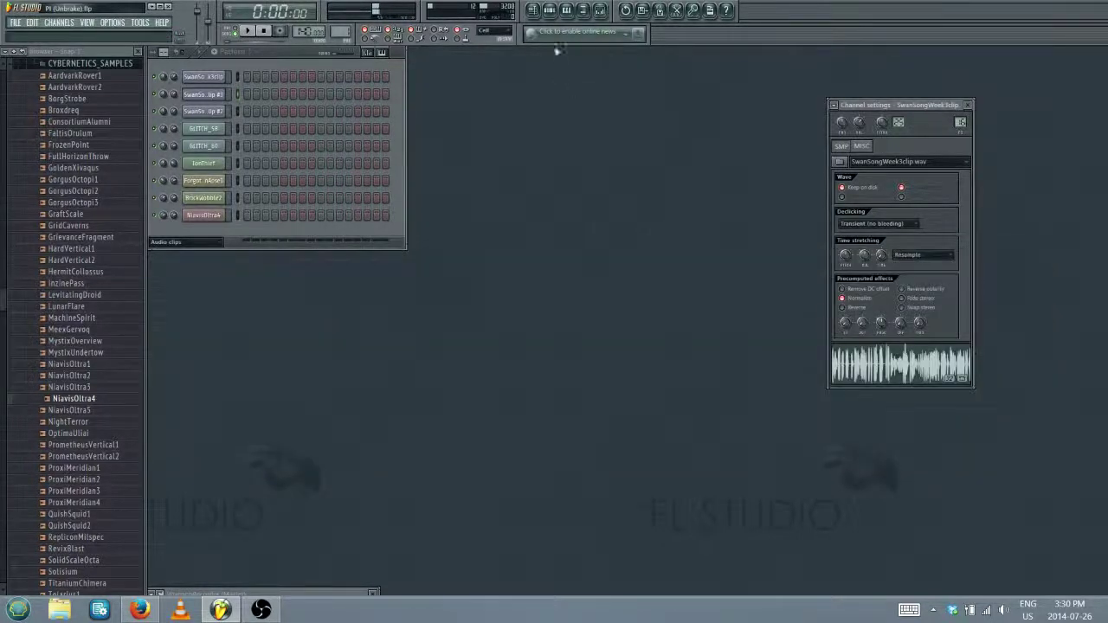
left_click(967, 104)
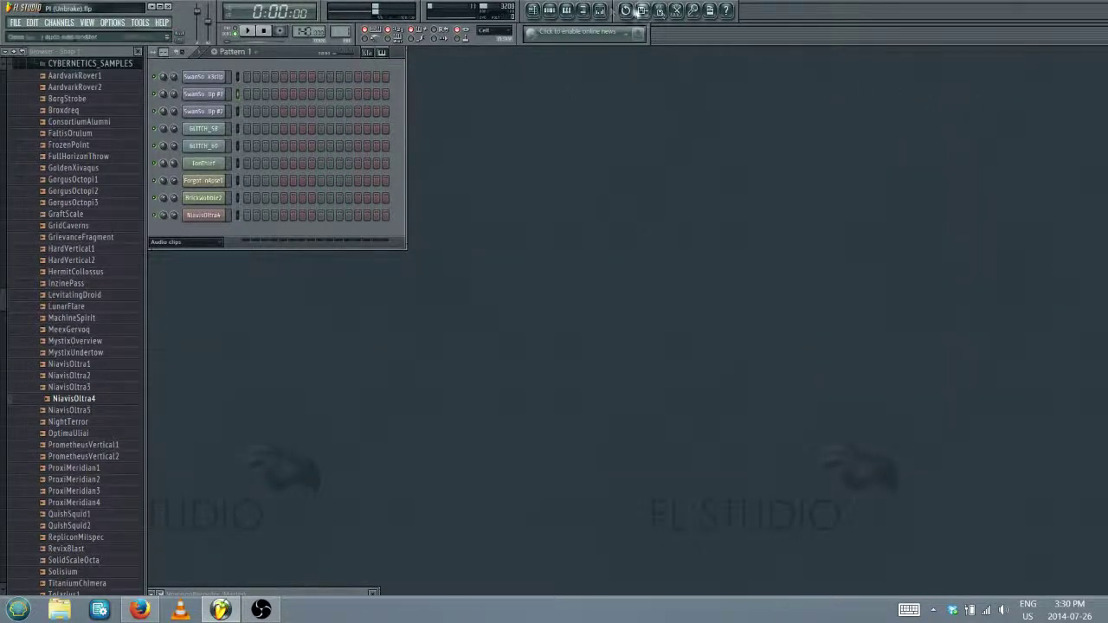
Add Fruity Parametric EQ 2 to the first effect slot of the PI mixer track
left_click(606, 10)
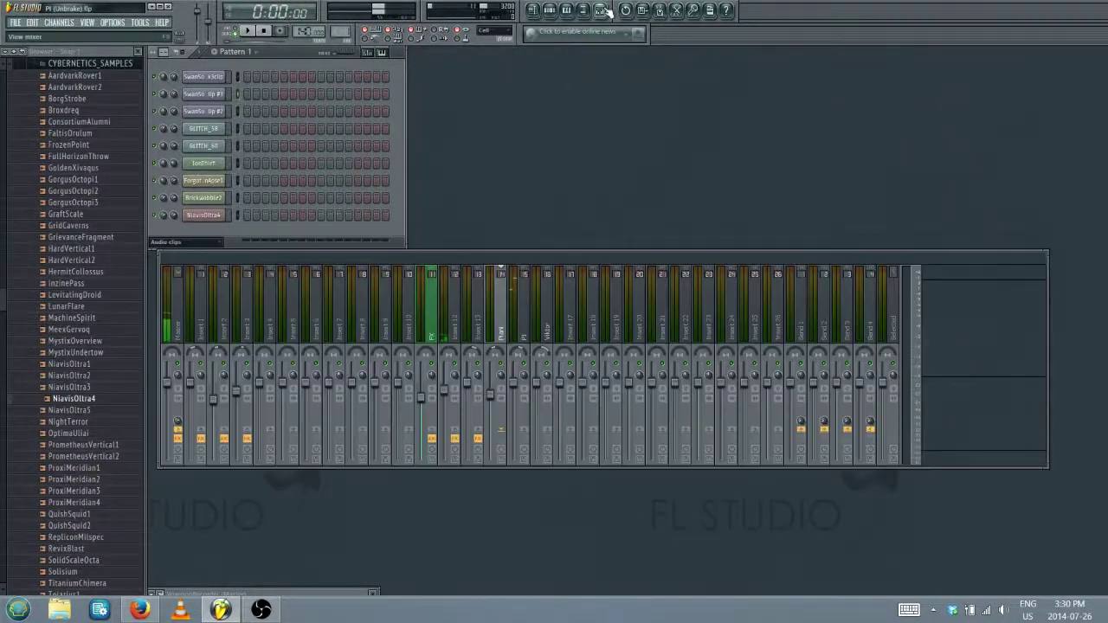
left_click(521, 314)
left_click(925, 288)
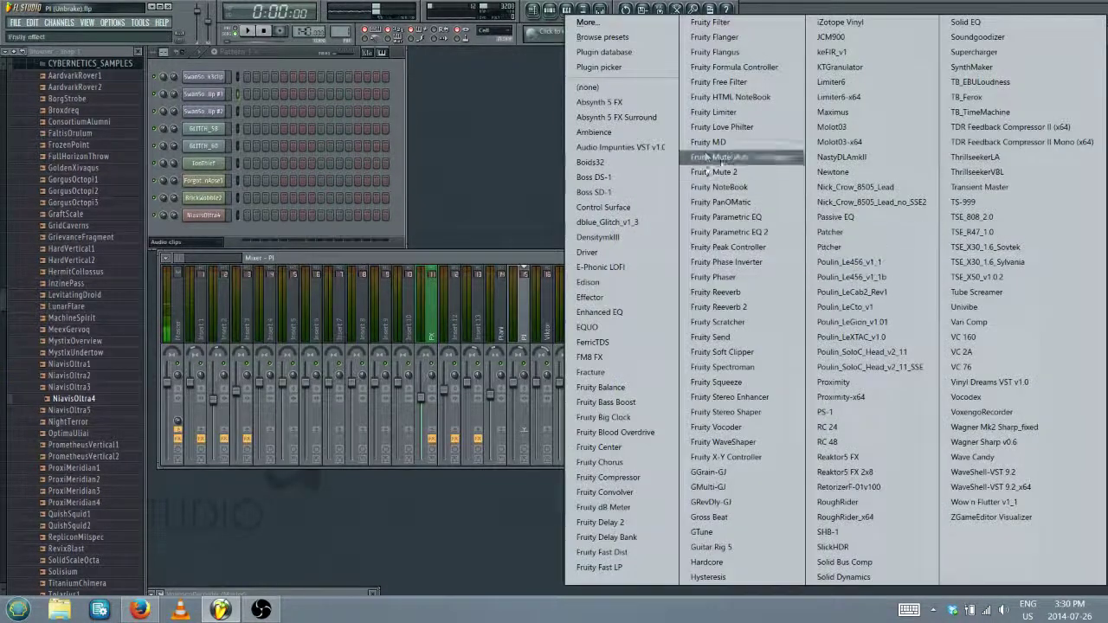
left_click(729, 231)
left_click_drag(336, 130, 586, 148)
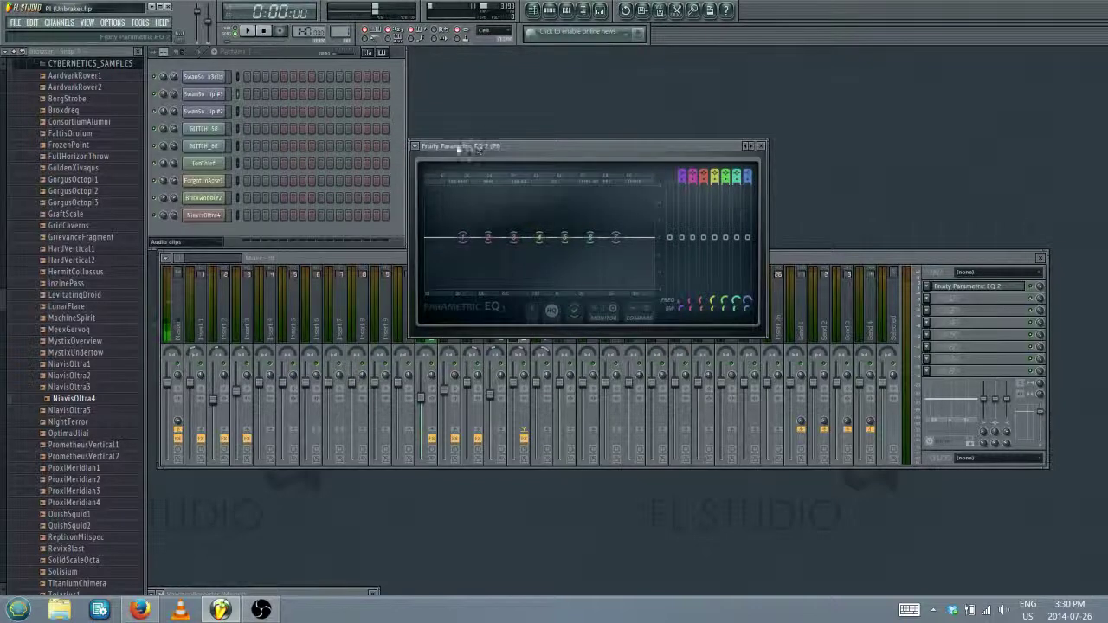
Try the Old Telephone preset on the PI track's EQ and shift one of its low bands to a lower frequency
left_click(415, 146)
mouse_move(434, 187)
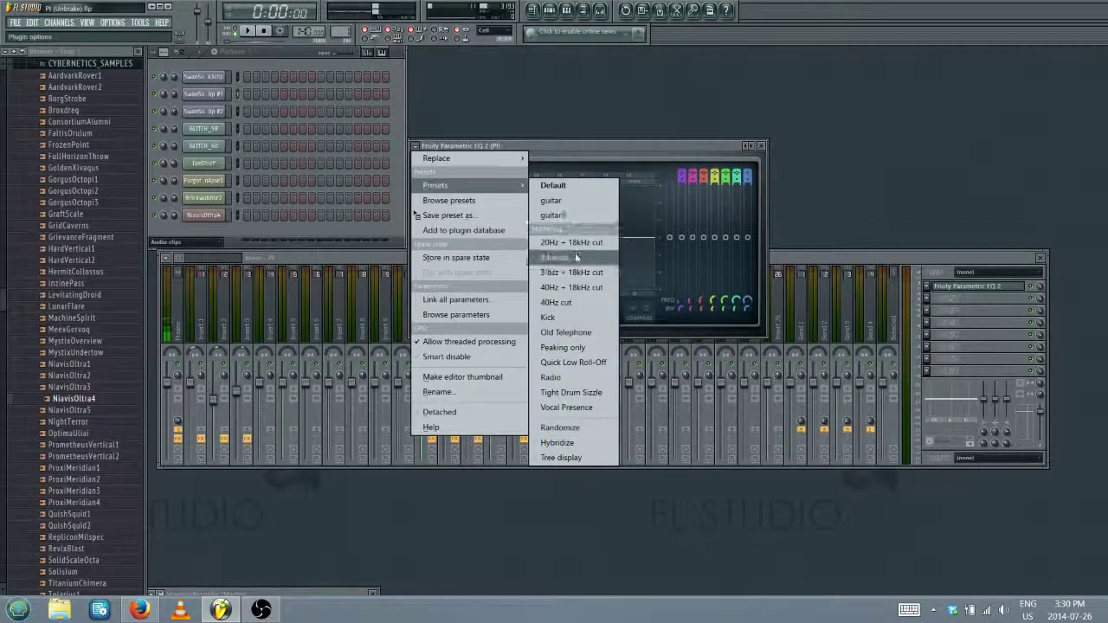
left_click(567, 332)
left_click_drag(535, 293, 499, 291)
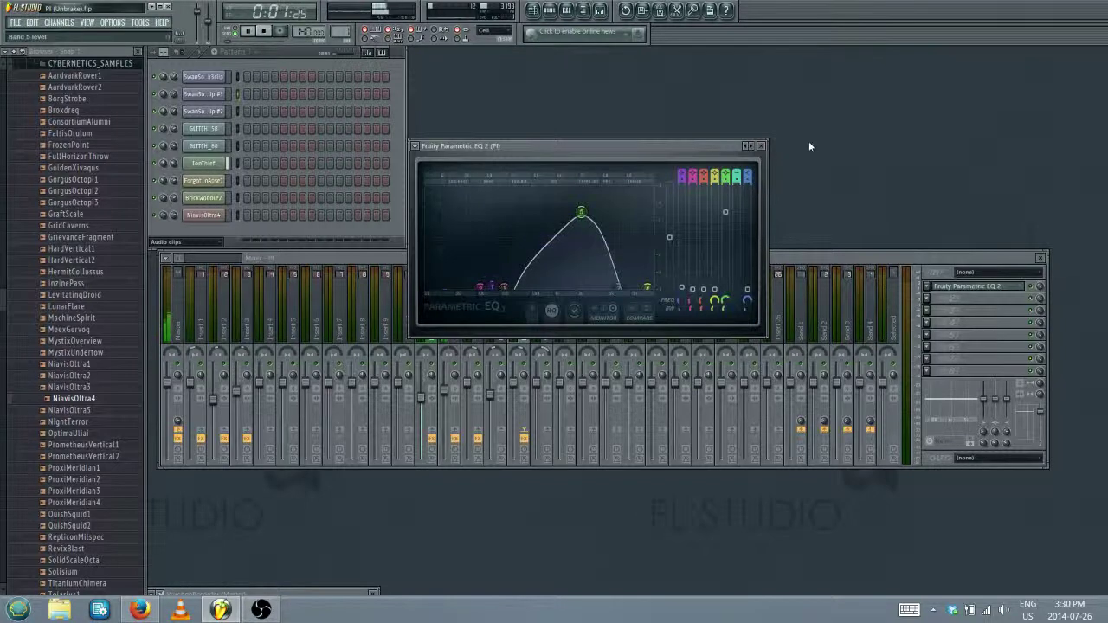
Close the EQ and play the playlist from just before bar 18 to check the filtered voice clips, and stop playback
left_click(761, 145)
left_click(532, 9)
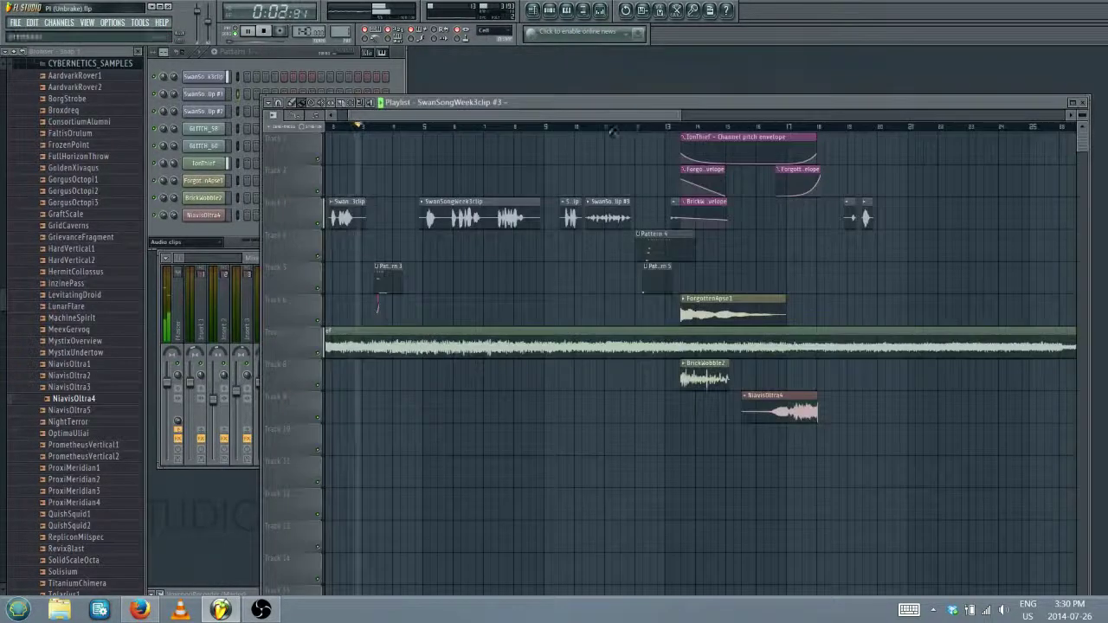
left_click(812, 129)
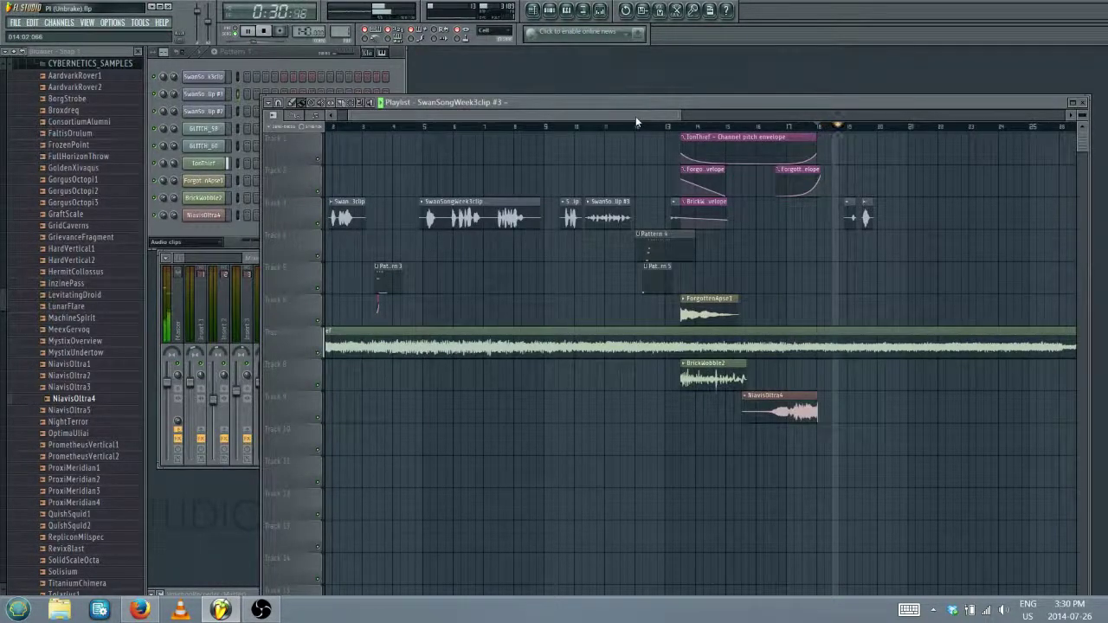
key("space")
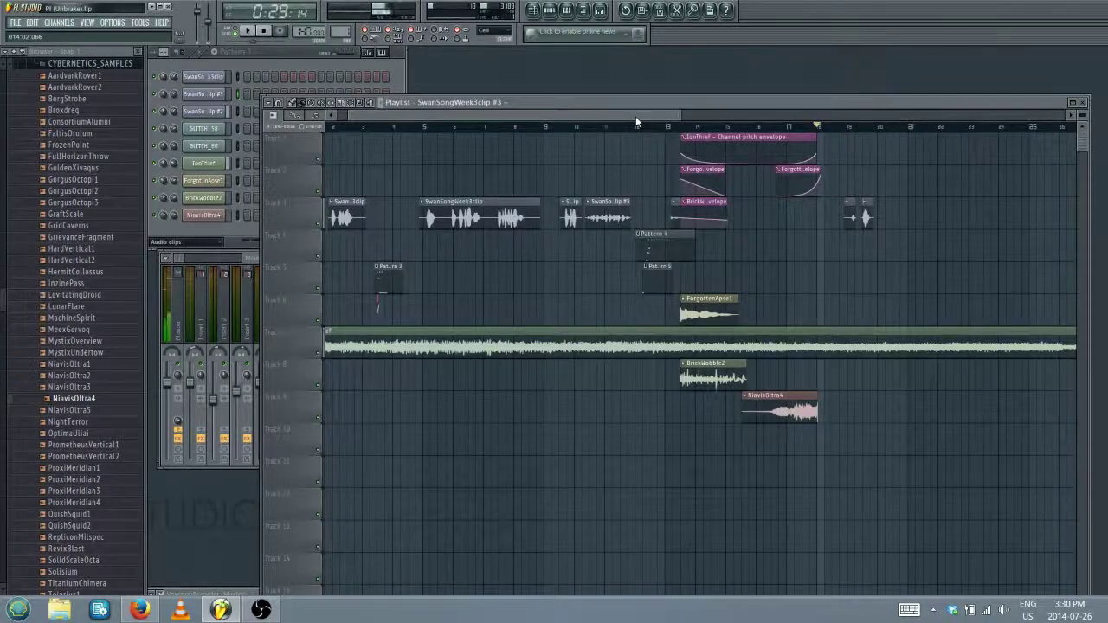
Reopen the PI track's EQ and try reshaping the Old Telephone curve by moving its high, mid and low bands
left_click(1082, 103)
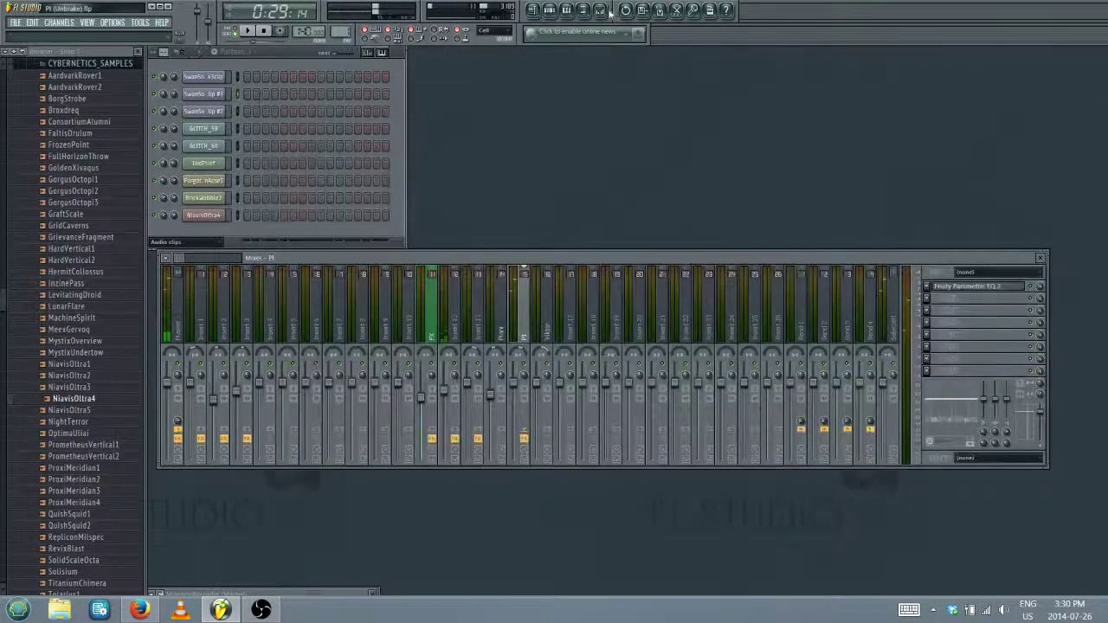
key("F9")
left_click(599, 9)
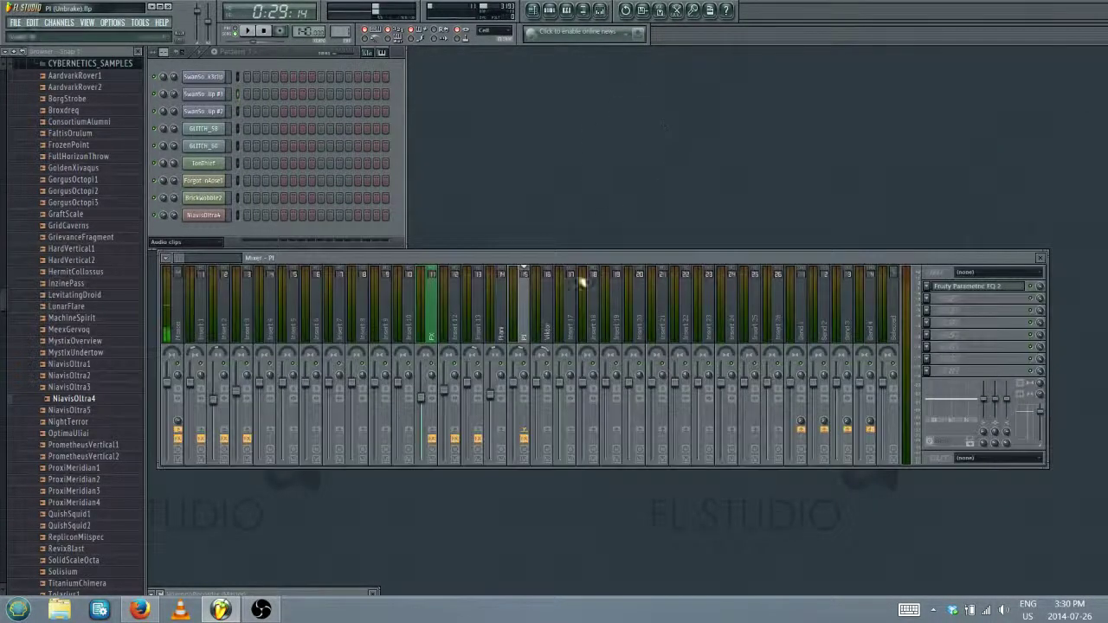
left_click(995, 286)
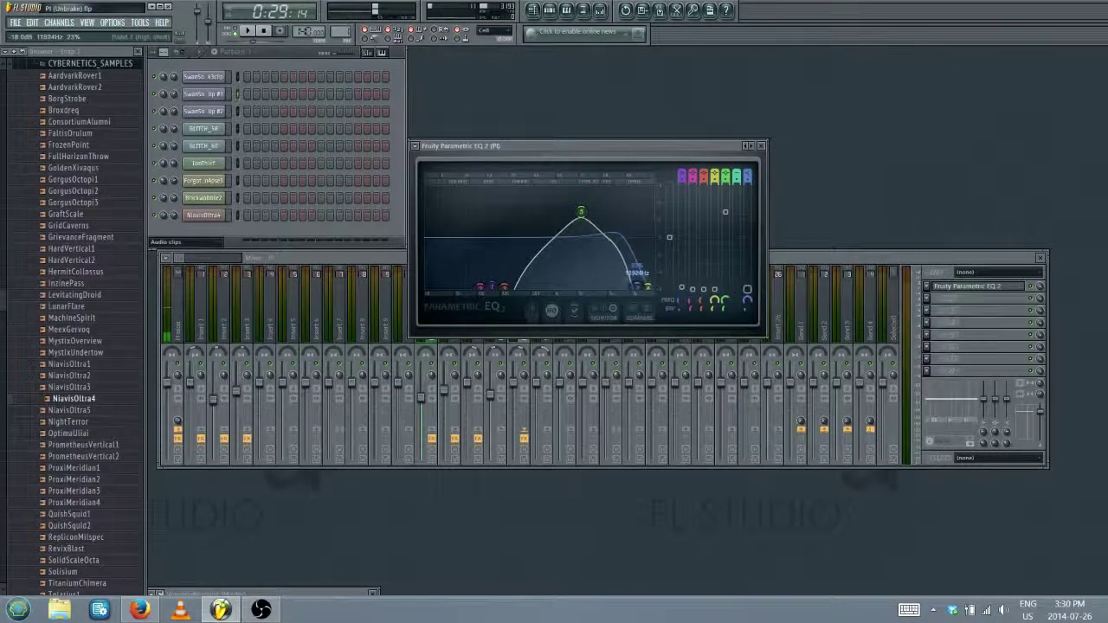
left_click_drag(647, 291, 648, 277)
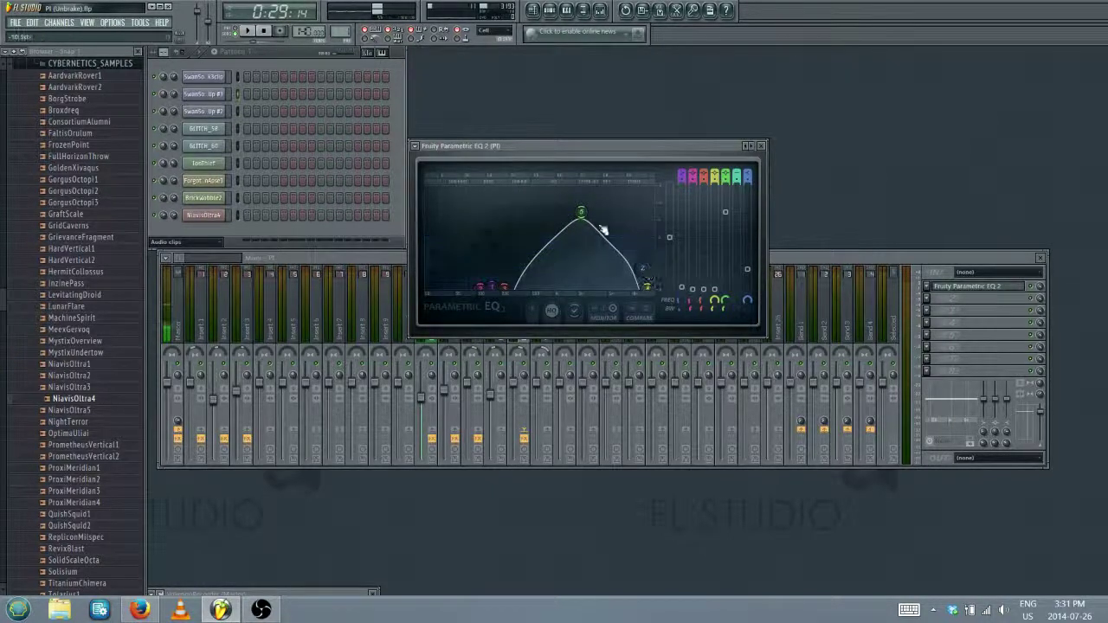
left_click_drag(589, 217, 588, 216)
left_click_drag(481, 286, 454, 261)
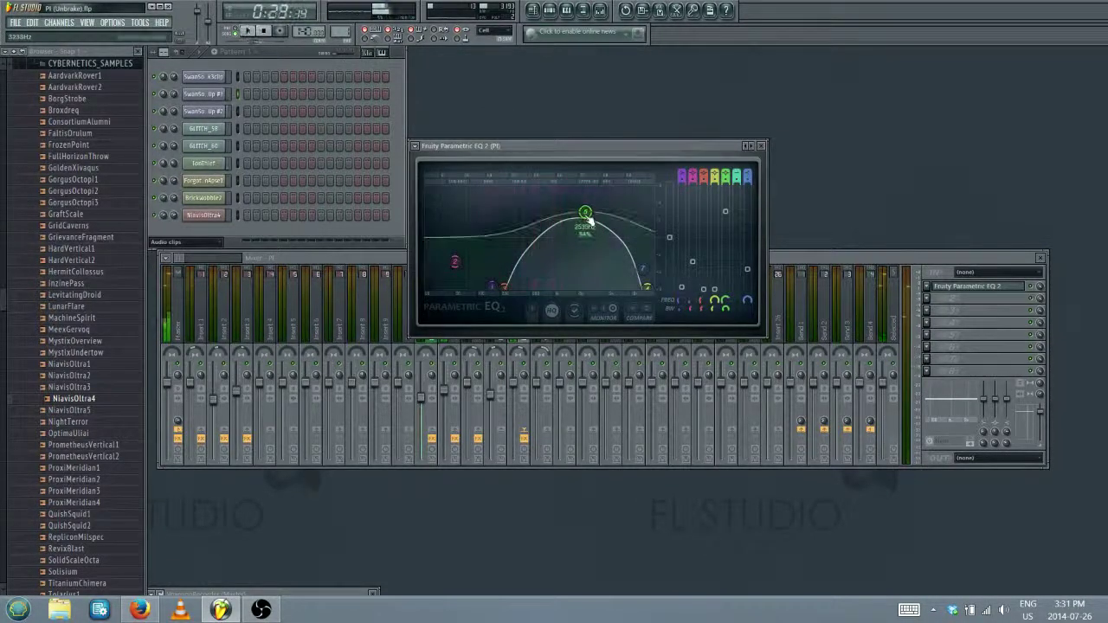
left_click_drag(504, 287, 543, 288)
Load the Radio preset into the PI track's Fruity Parametric EQ 2 and adjust one of its upper bands
left_click(419, 149)
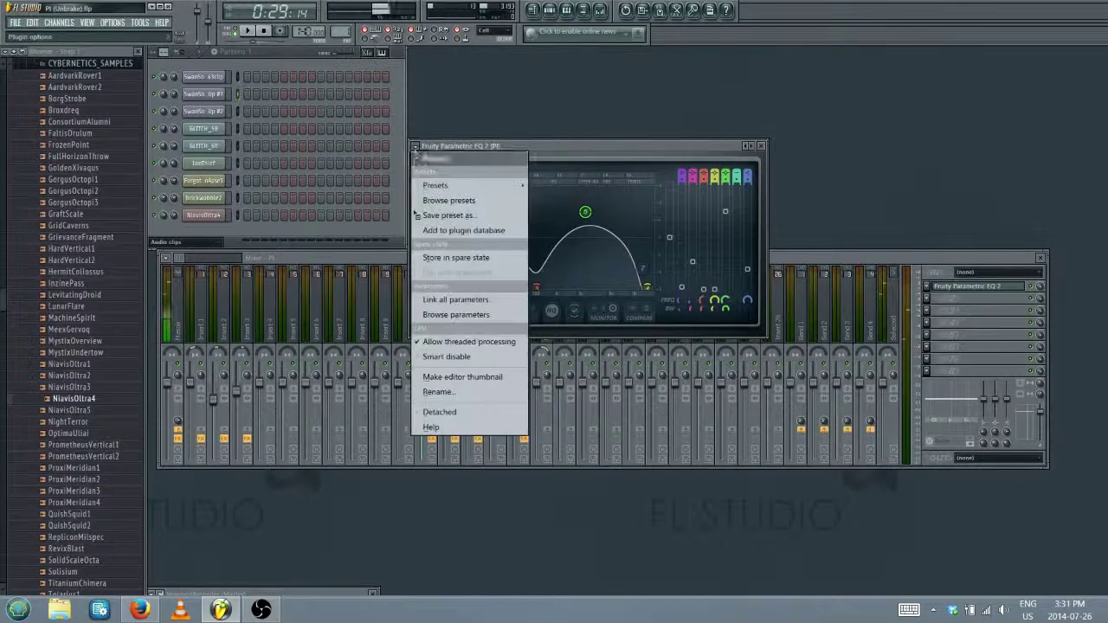
mouse_move(435, 185)
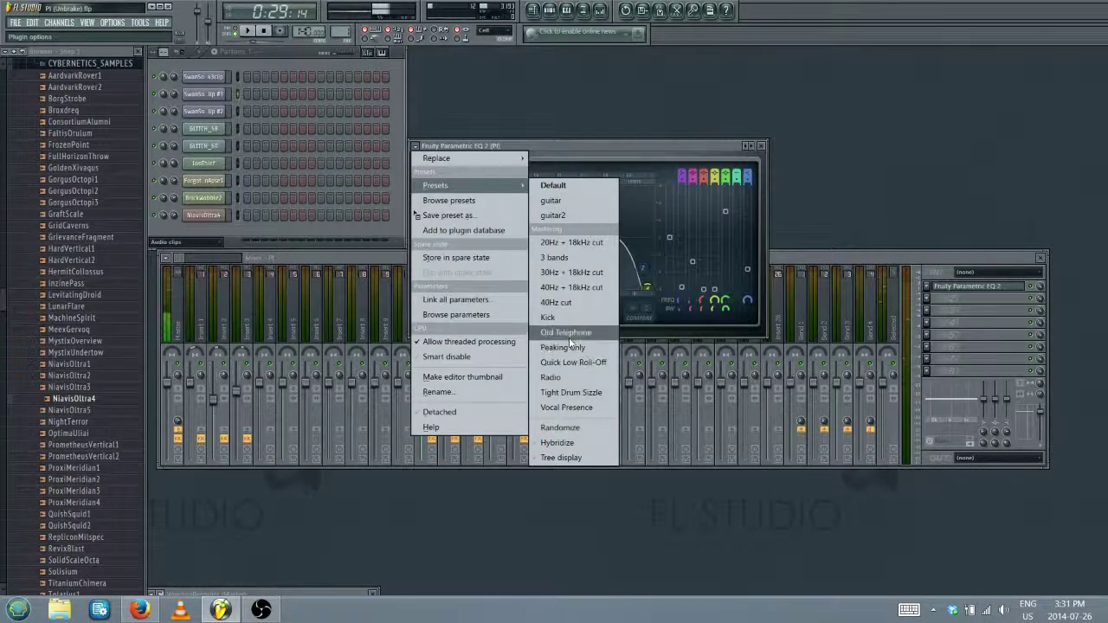
left_click(569, 384)
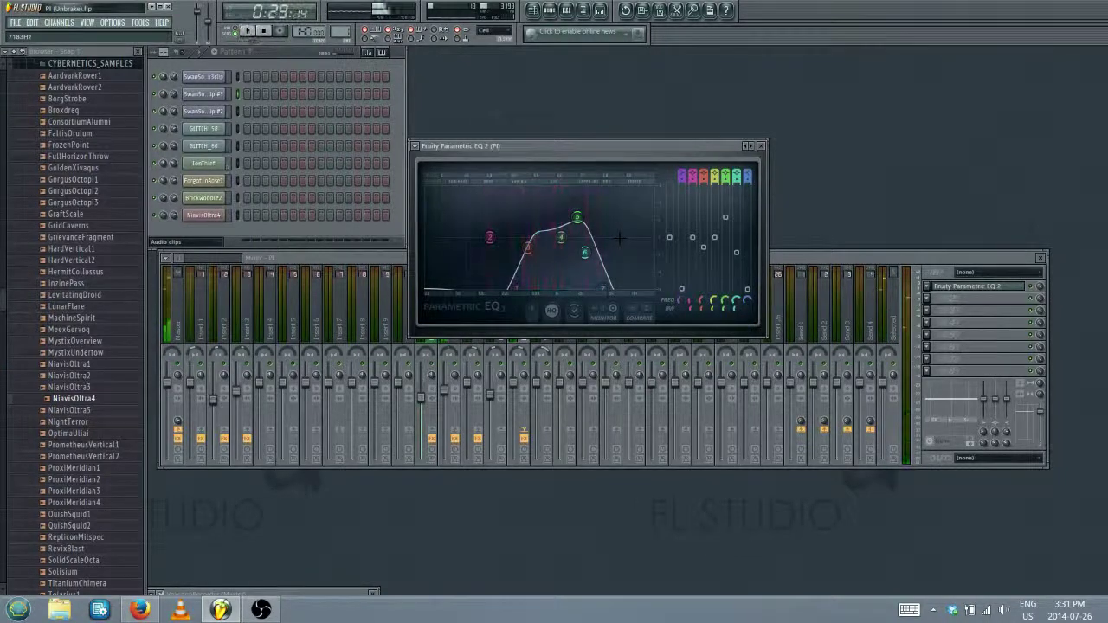
left_click_drag(605, 290, 589, 251)
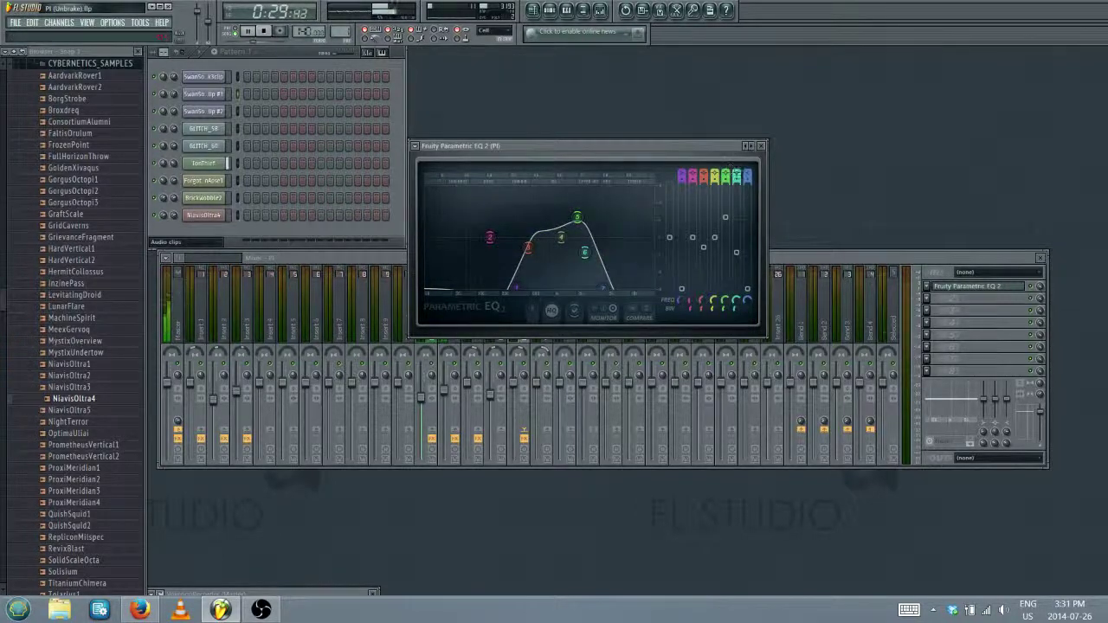
Close the parametric EQ, cut the lows and raise the highs in the PI track's mixer EQ, and load E-Phonic LOFI into its second effect slot
left_click(760, 146)
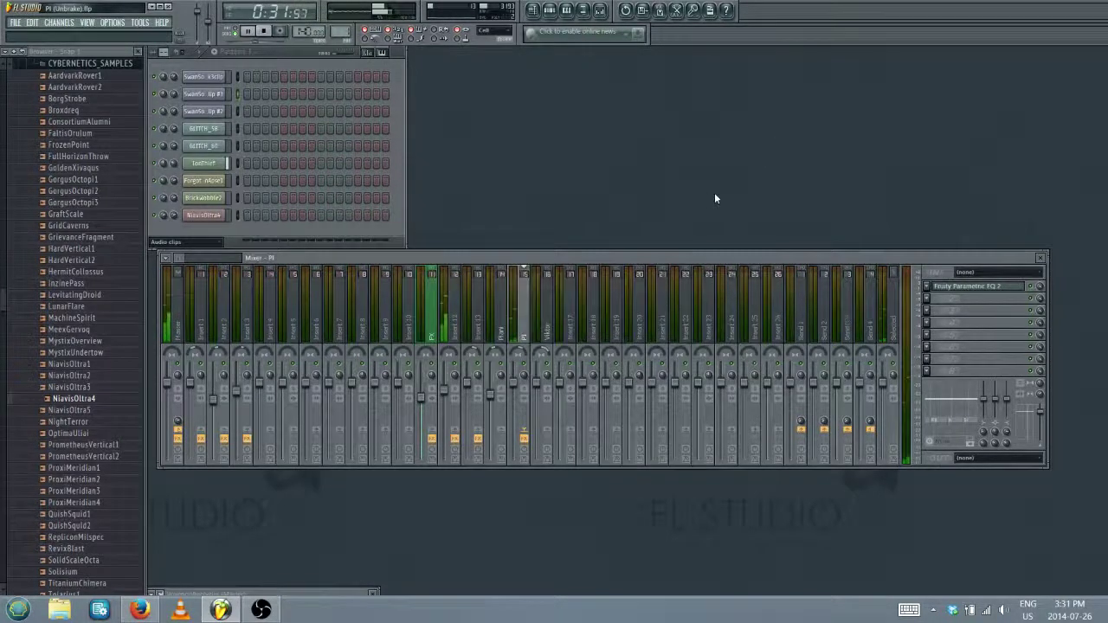
left_click_drag(1016, 394, 991, 422)
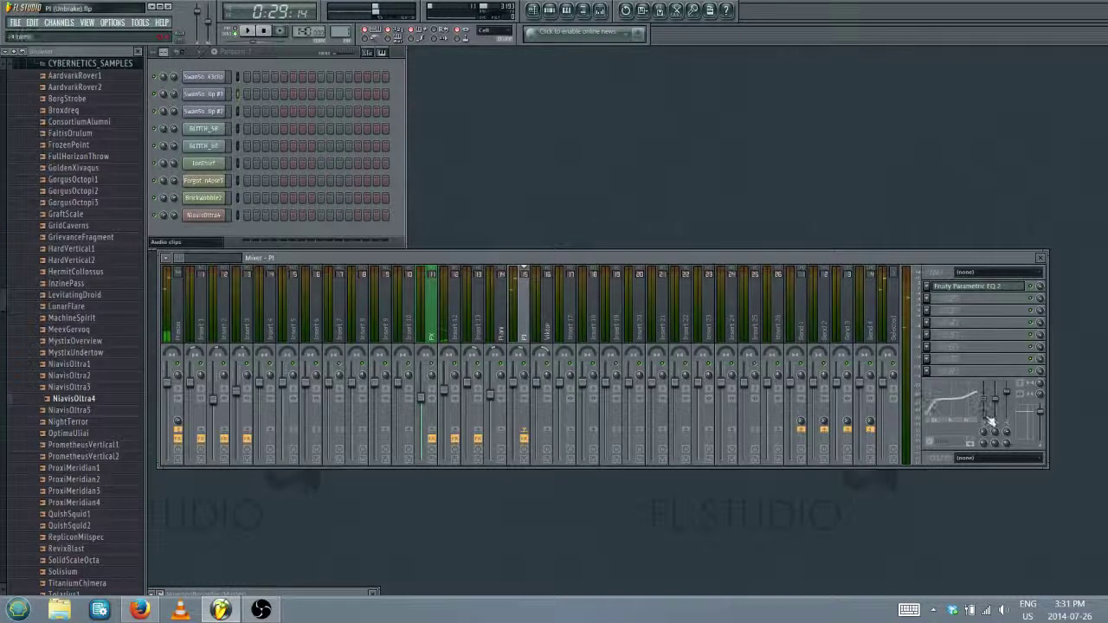
left_click(929, 302)
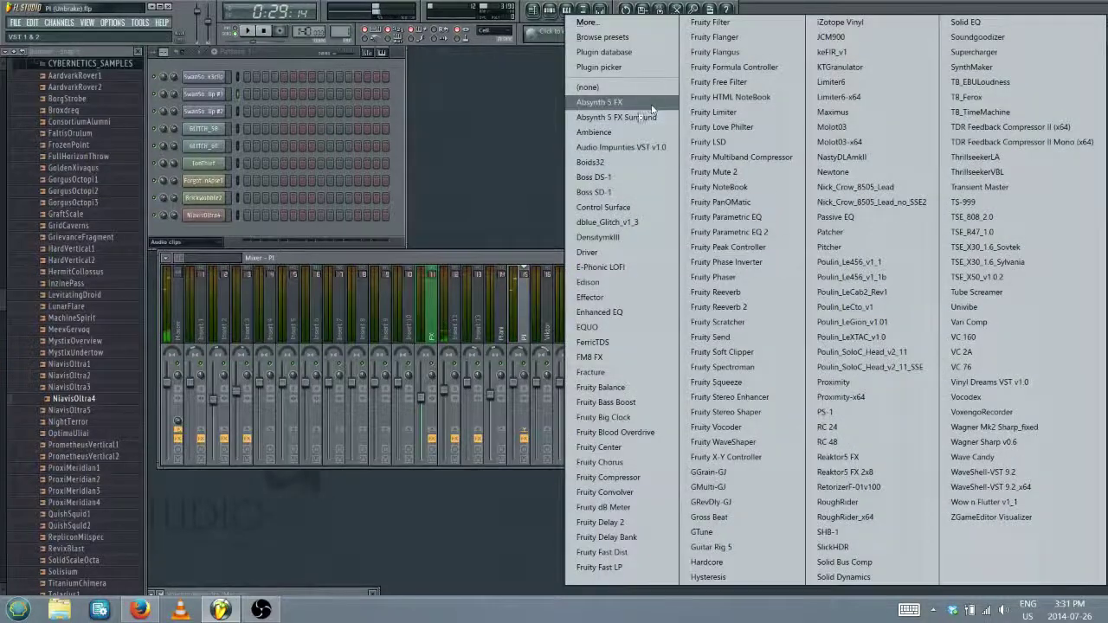
left_click(606, 268)
left_click_drag(425, 158, 633, 145)
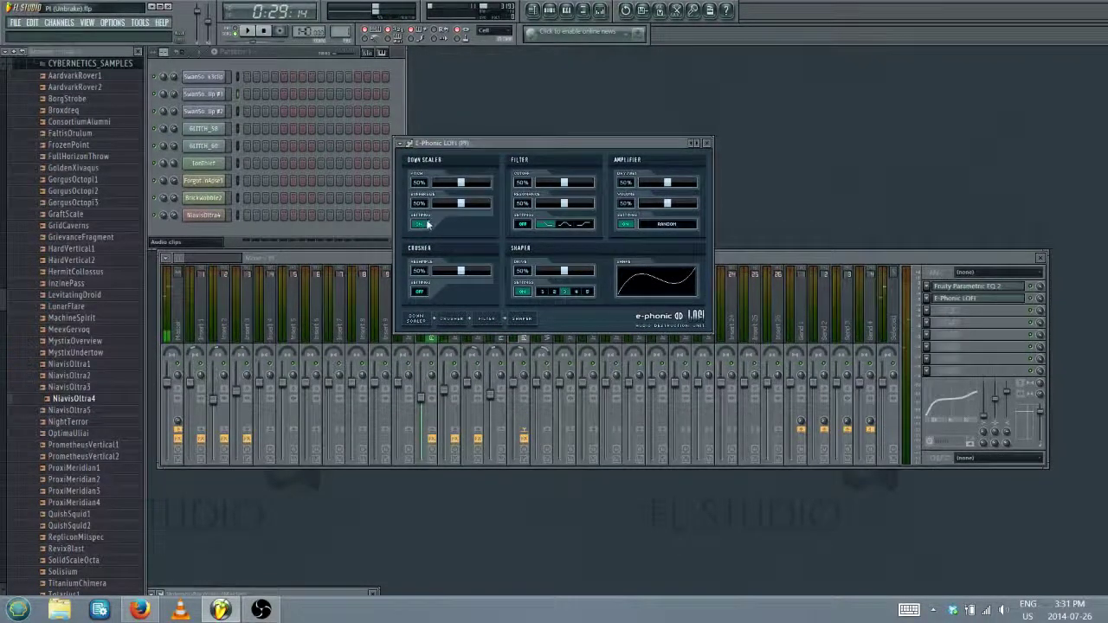
Set LOFI's Down Scaler pitch to 100% and its buffer size to 11% while checking the sound in playback
left_click_drag(479, 183, 446, 207)
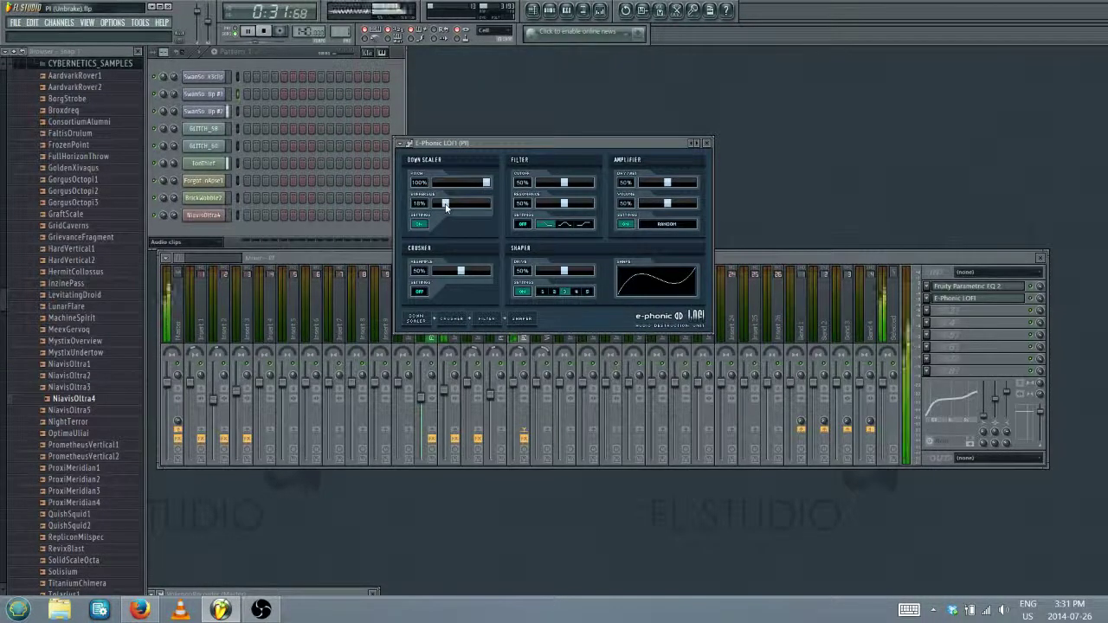
key("space")
scroll(464, 208, "down", 2)
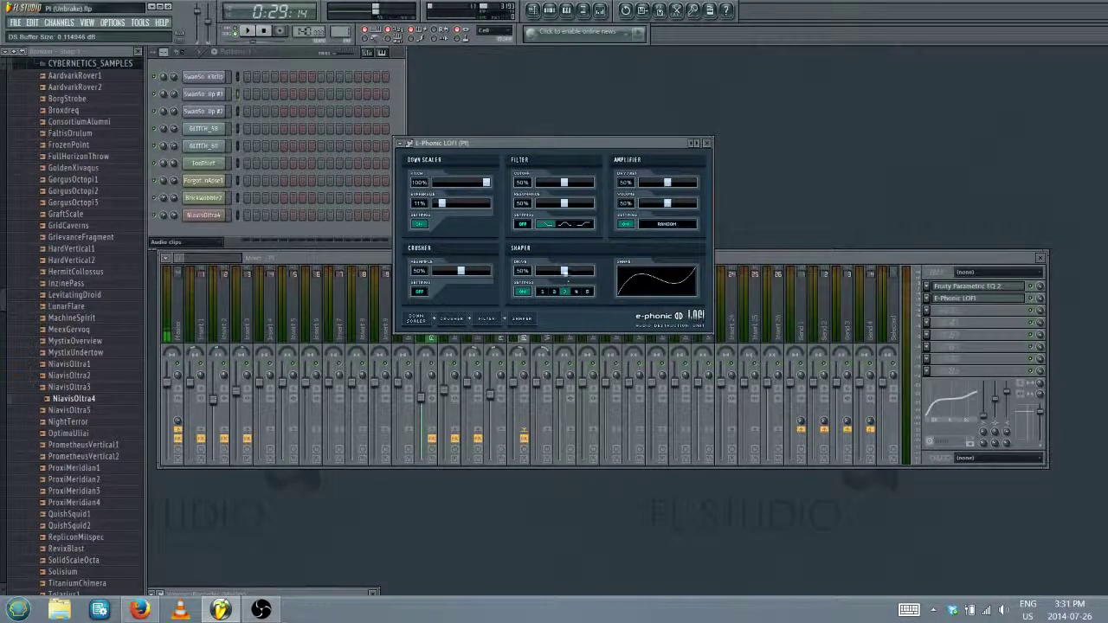
Try the stepped curve 5 in LOFI's Shaper during playback, and settle on curve 2 with the drive at 22%
left_click_drag(564, 272, 547, 272)
left_click(587, 291)
key("space")
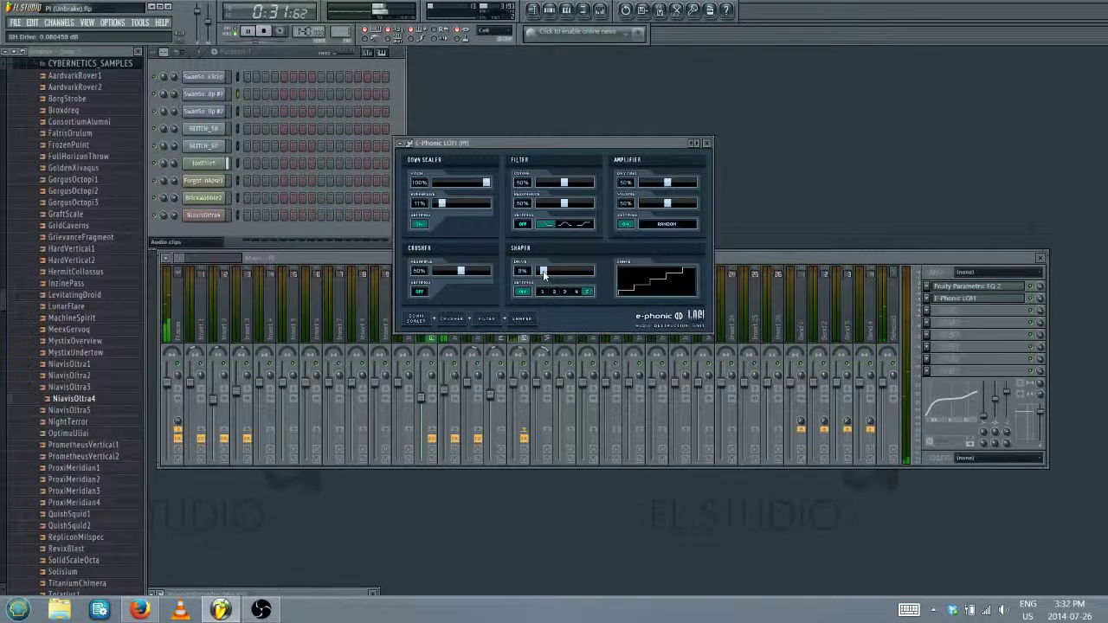
left_click_drag(546, 272, 558, 275)
left_click(554, 290)
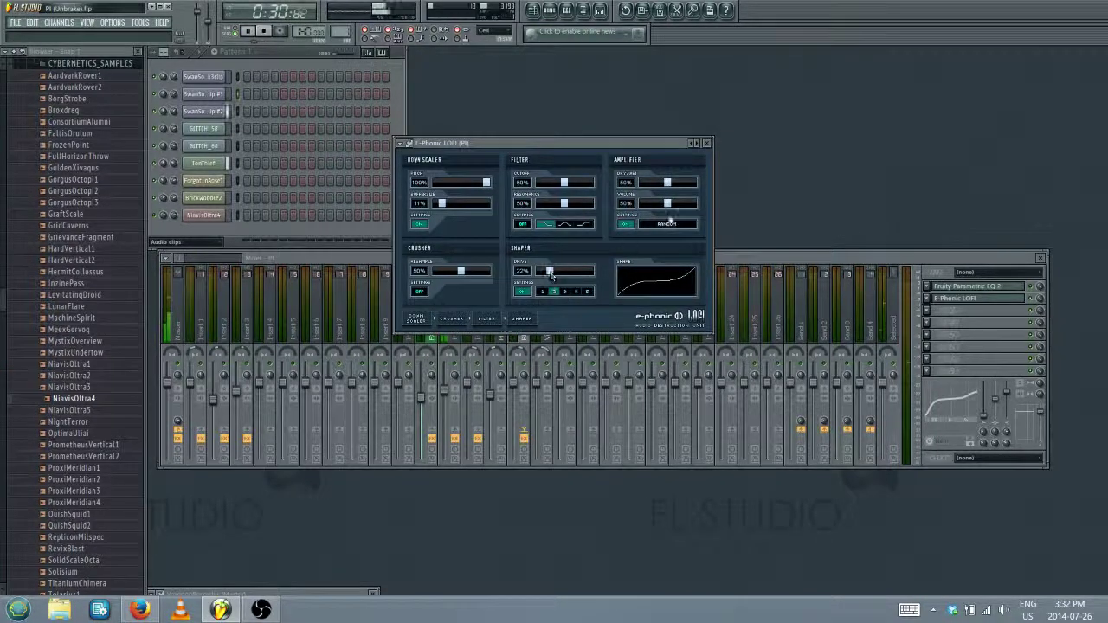
Set LOFI's Amplifier dry/wet to 59% and volume to 63%, and try the Crusher up to 100% before switching it off
left_click_drag(693, 182, 674, 204)
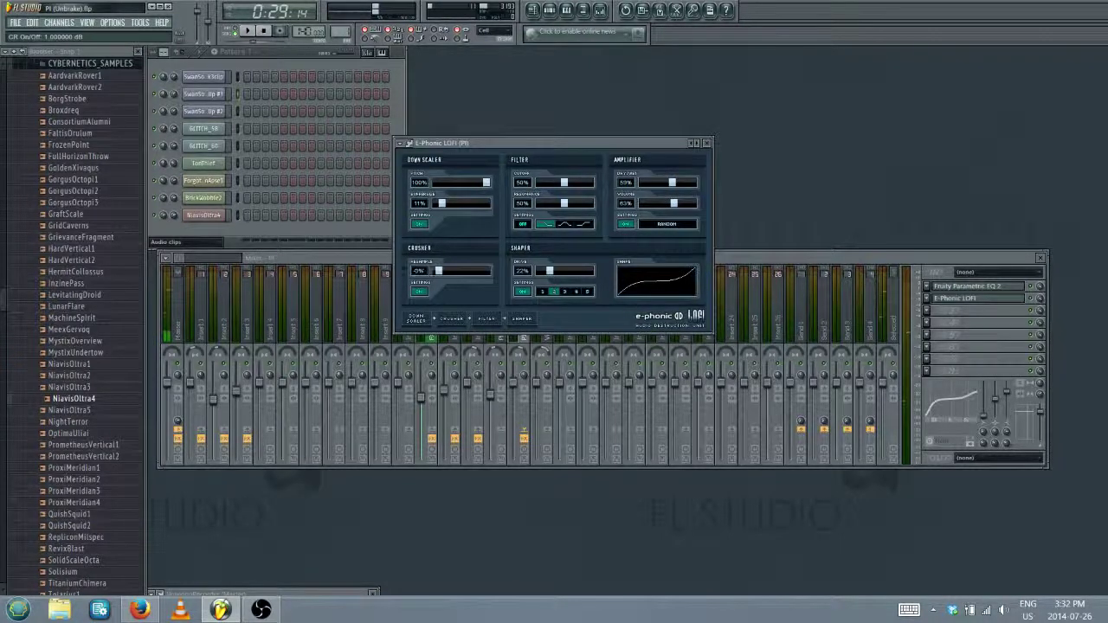
left_click_drag(439, 272, 497, 272)
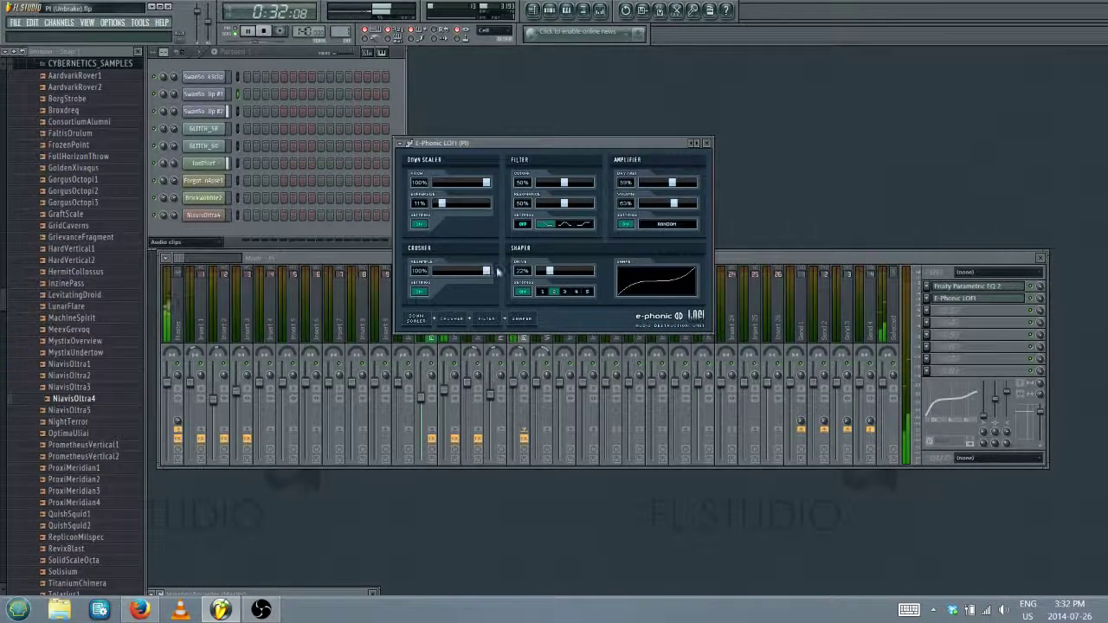
left_click(421, 294)
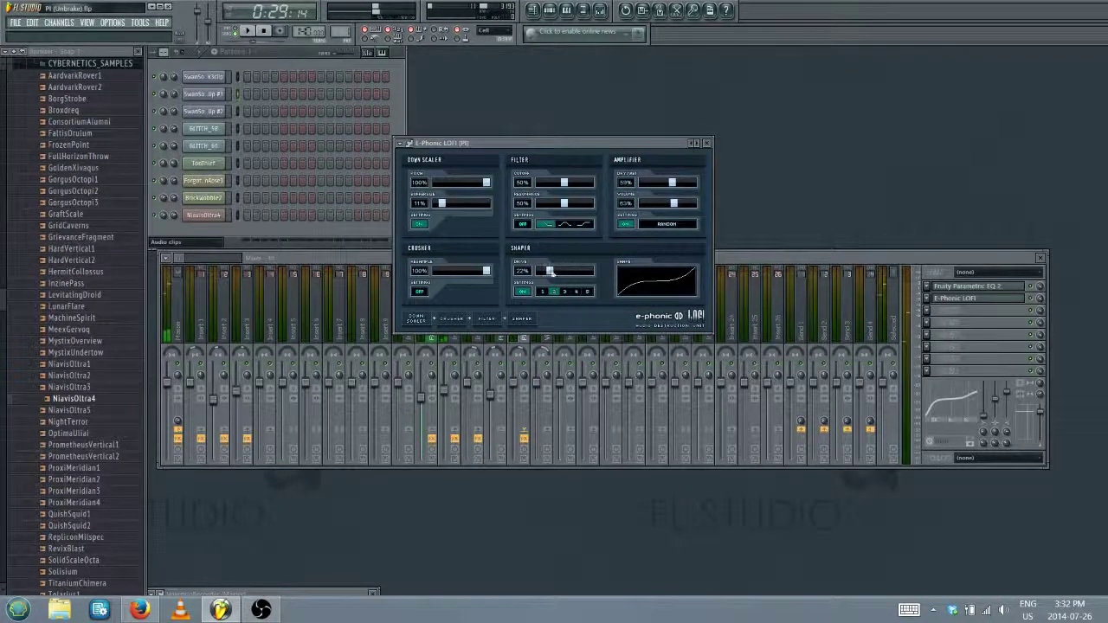
Reduce LOFI's Amplifier dry/wet to 16% while comparing levels in playback, and close the plugin
left_click_drag(665, 183, 660, 184)
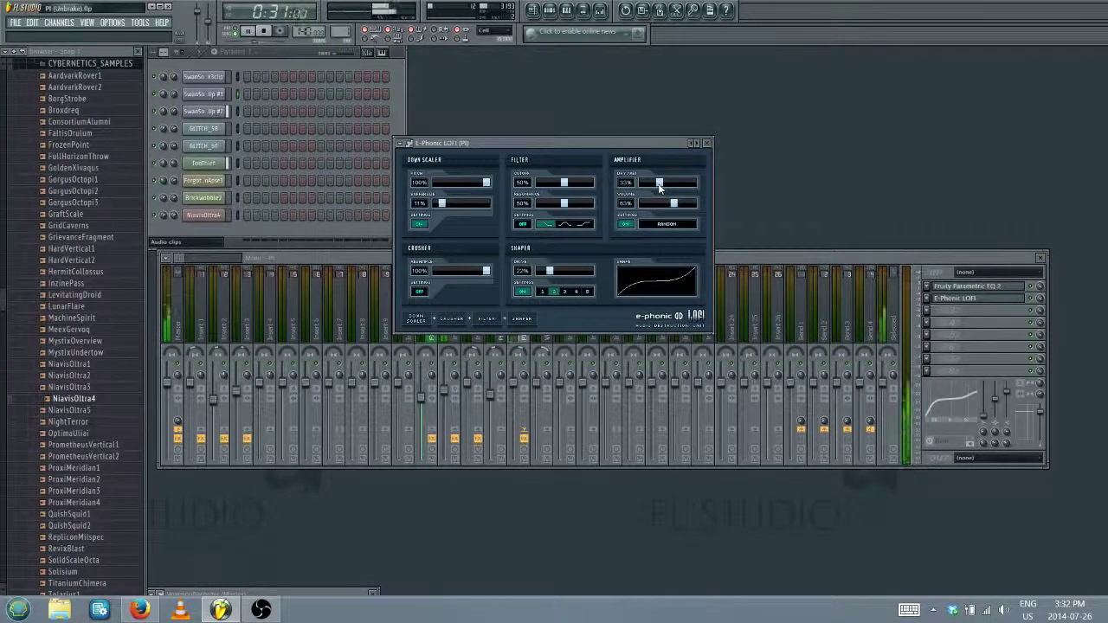
key("space")
left_click_drag(660, 185, 644, 184)
key("space")
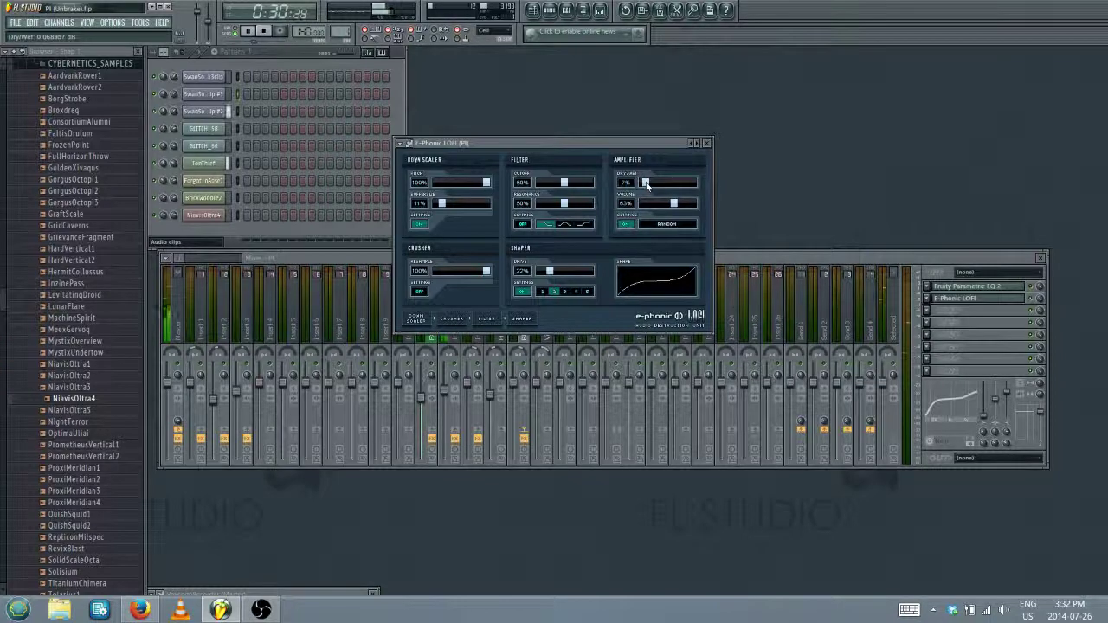
key("space")
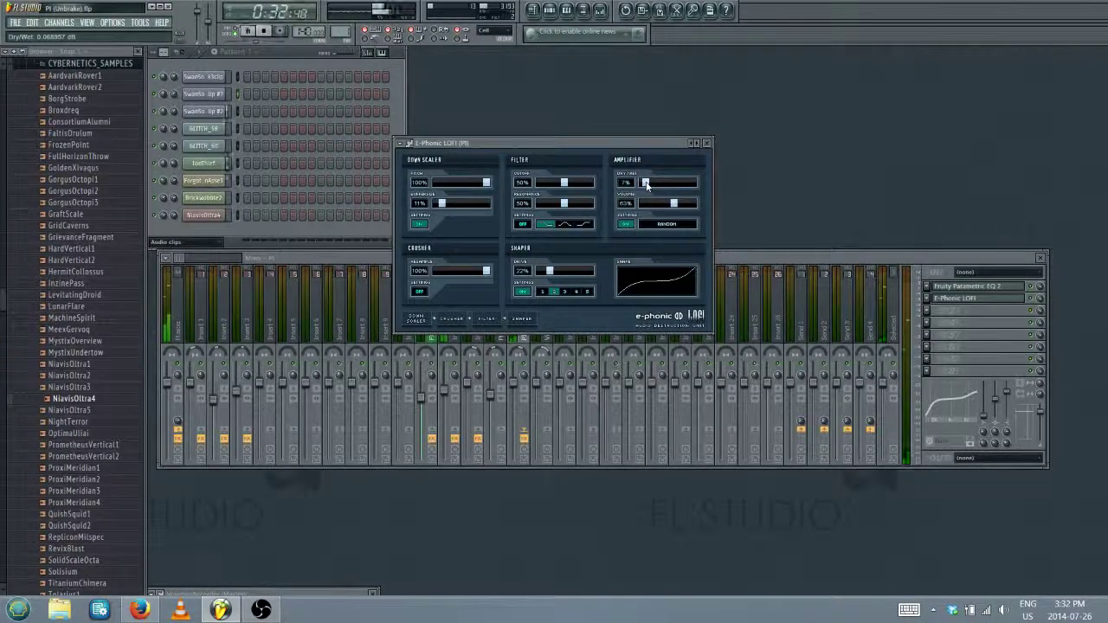
left_click_drag(647, 183, 652, 183)
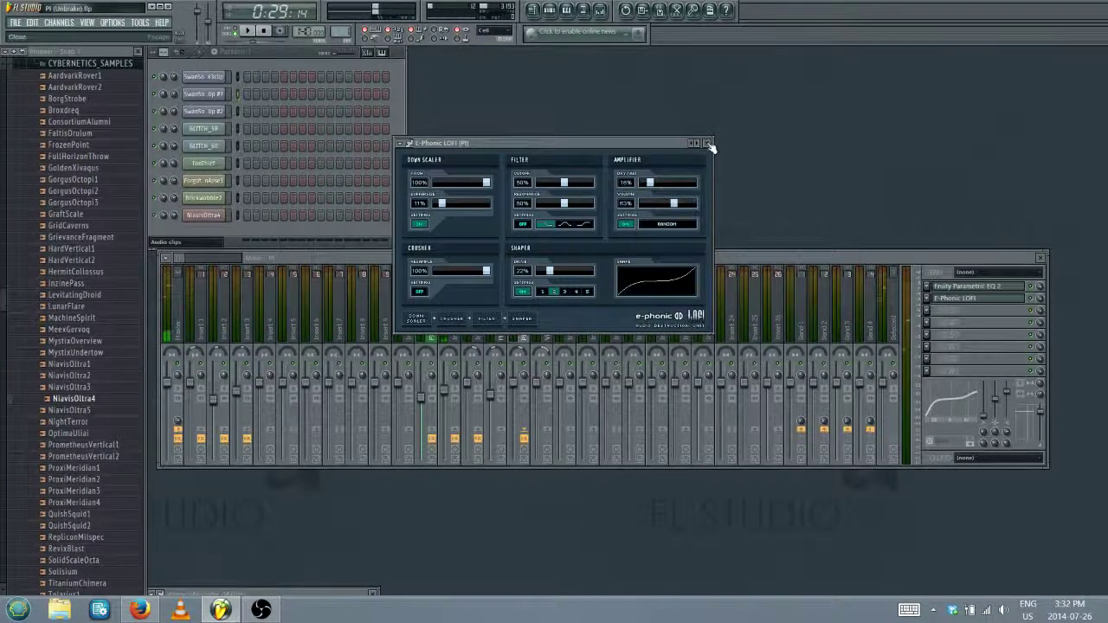
left_click(708, 145)
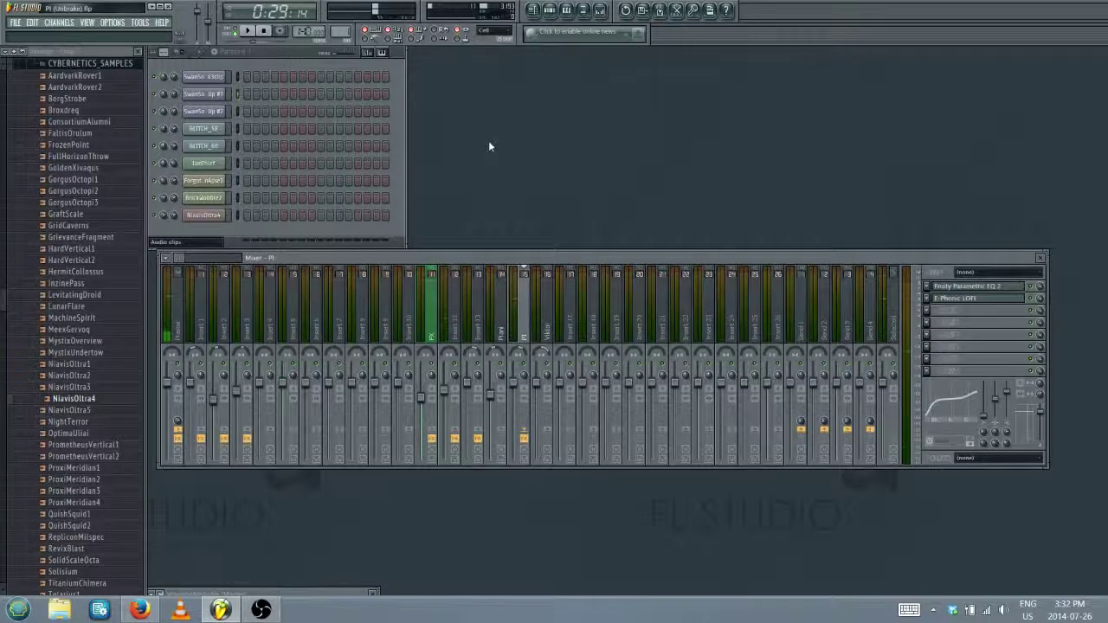
Load the Driver distortion plugin into the PI track's third effect slot and move its window toward the centre
left_click(933, 314)
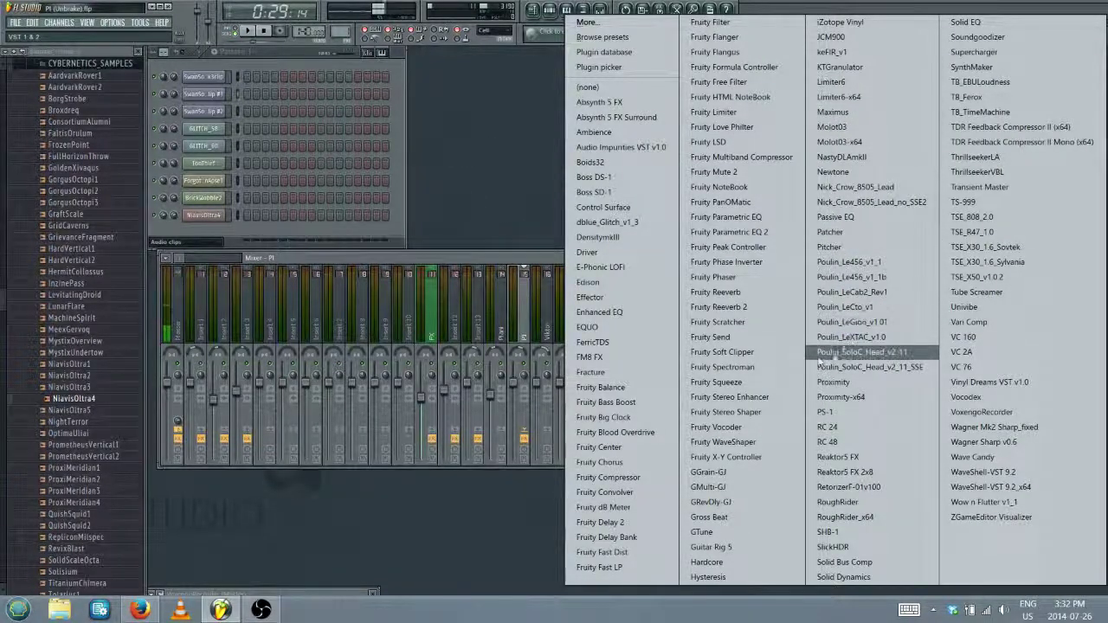
left_click(589, 252)
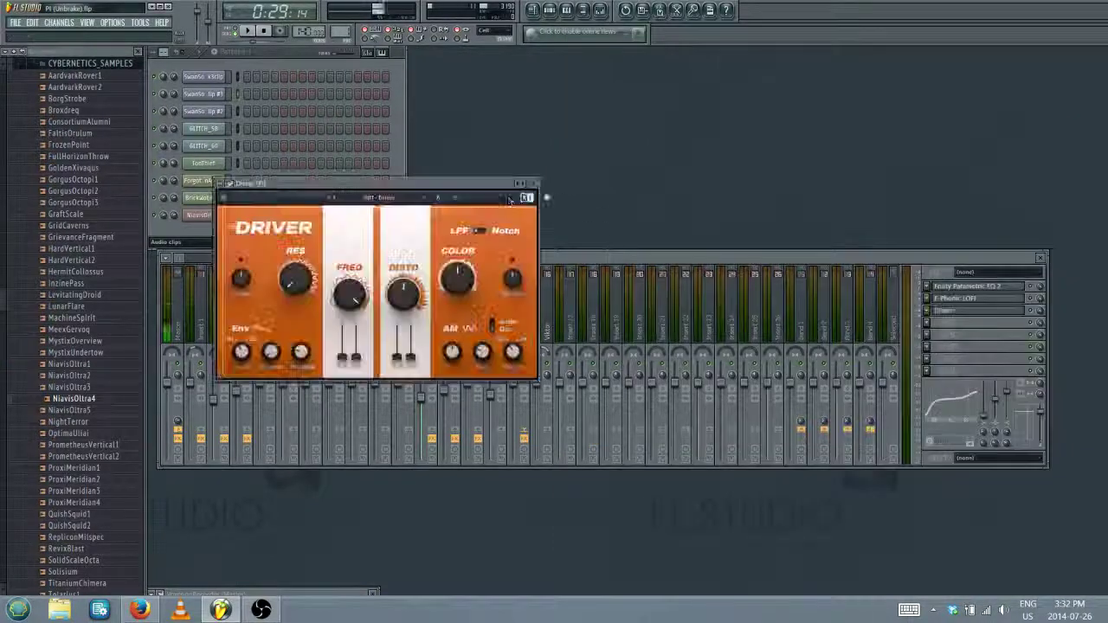
left_click_drag(448, 186, 591, 183)
Audition Driver's presets in order during playback, through Asthma, Audioburn, Beast and Bass, Beatboxer and Big Cat, and stop on Box
left_click(477, 194)
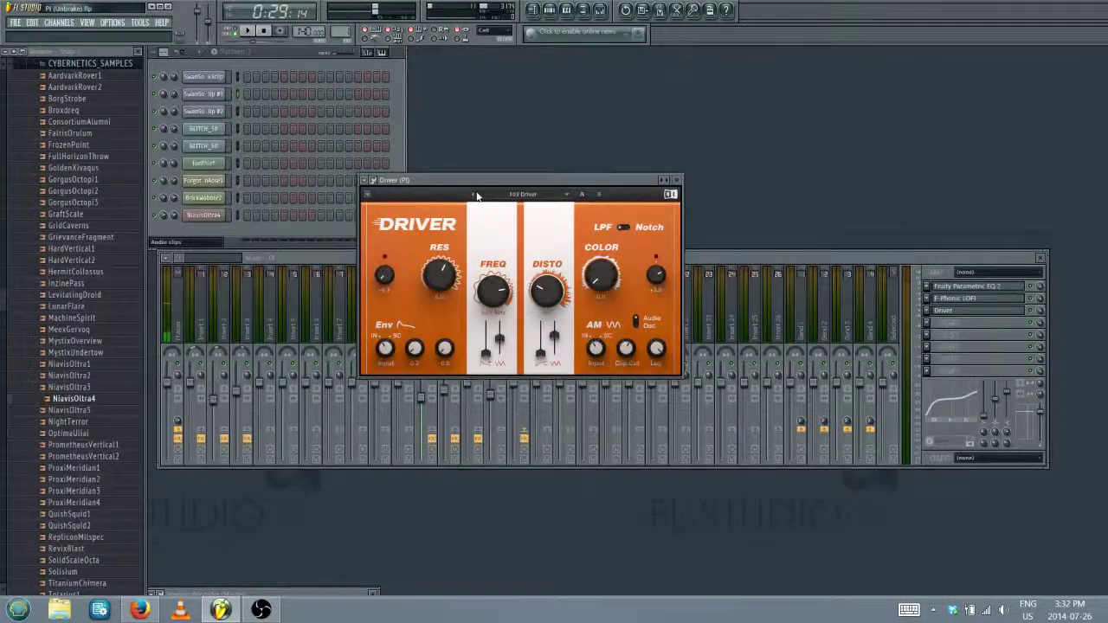
left_click(475, 195)
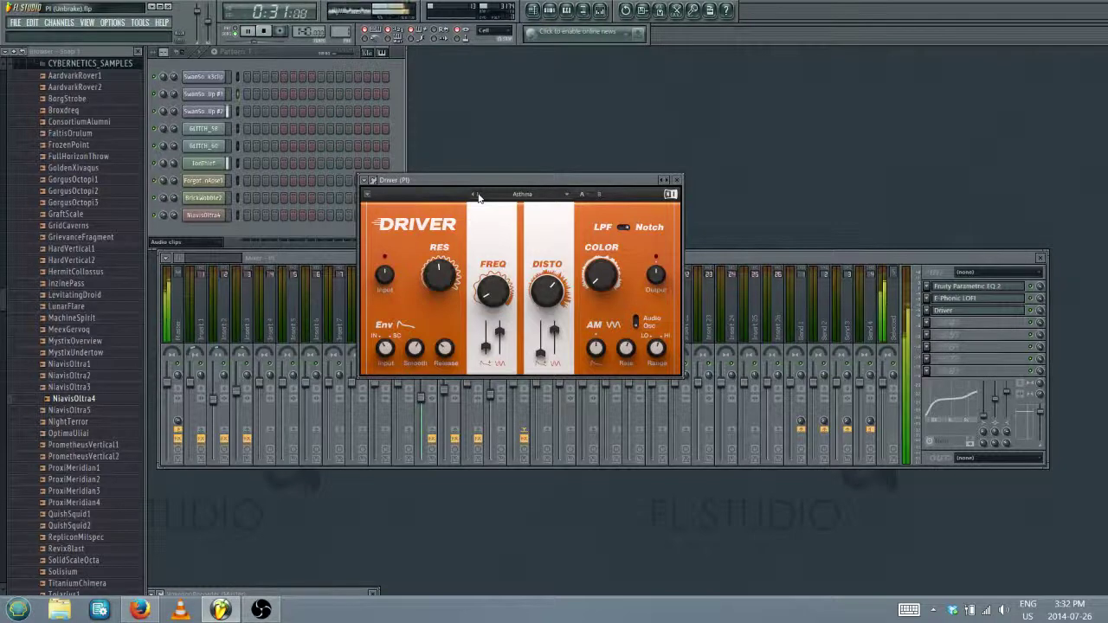
left_click(477, 196)
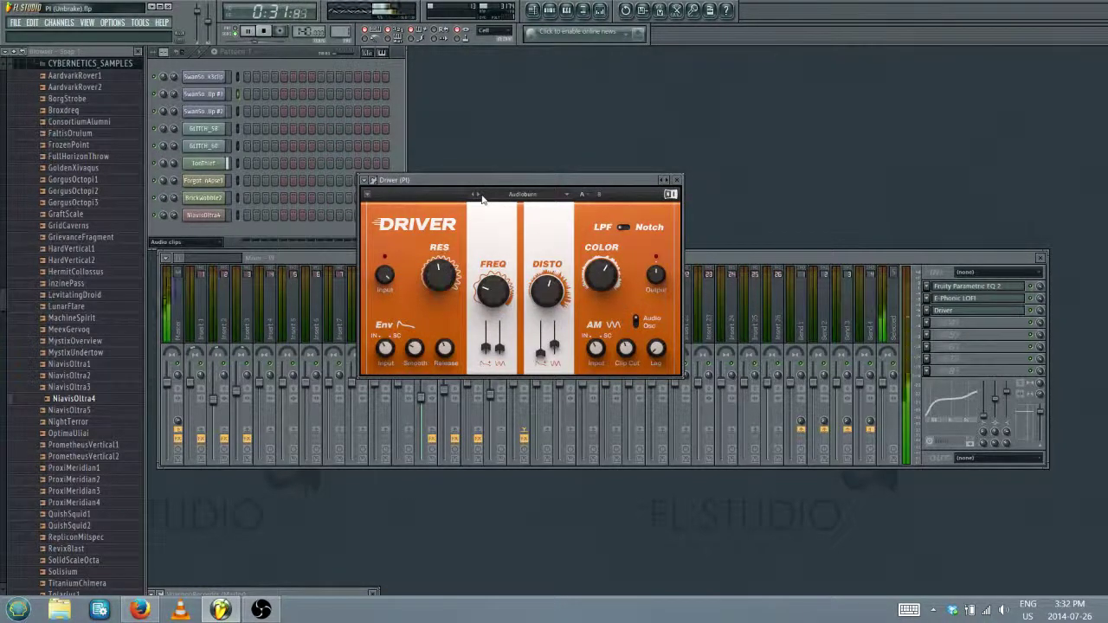
left_click(477, 195)
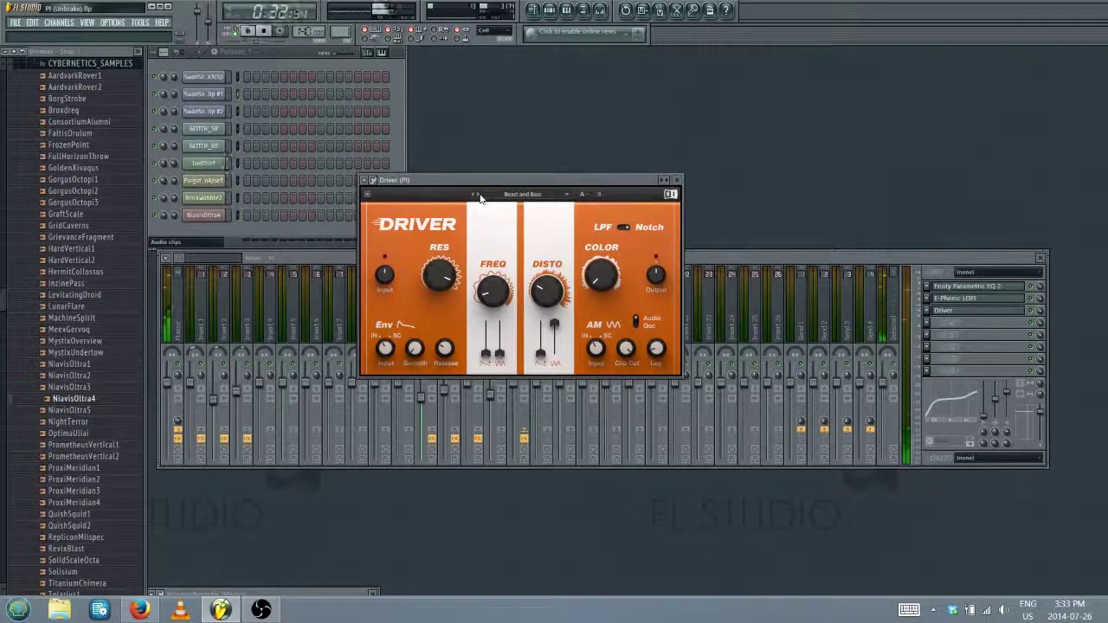
left_click(479, 197)
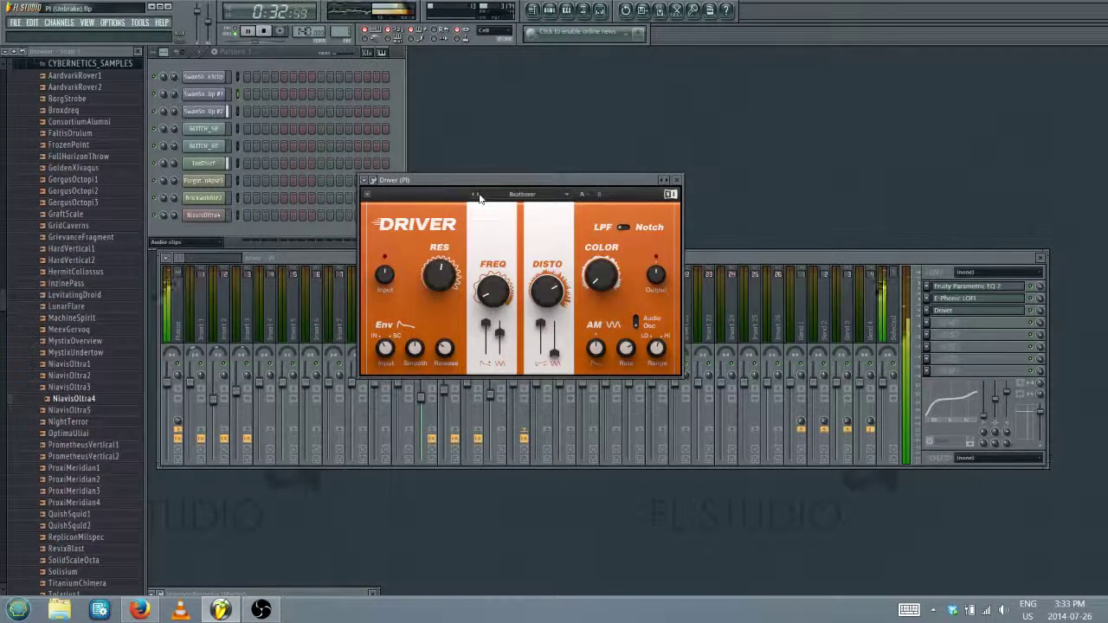
left_click(479, 197)
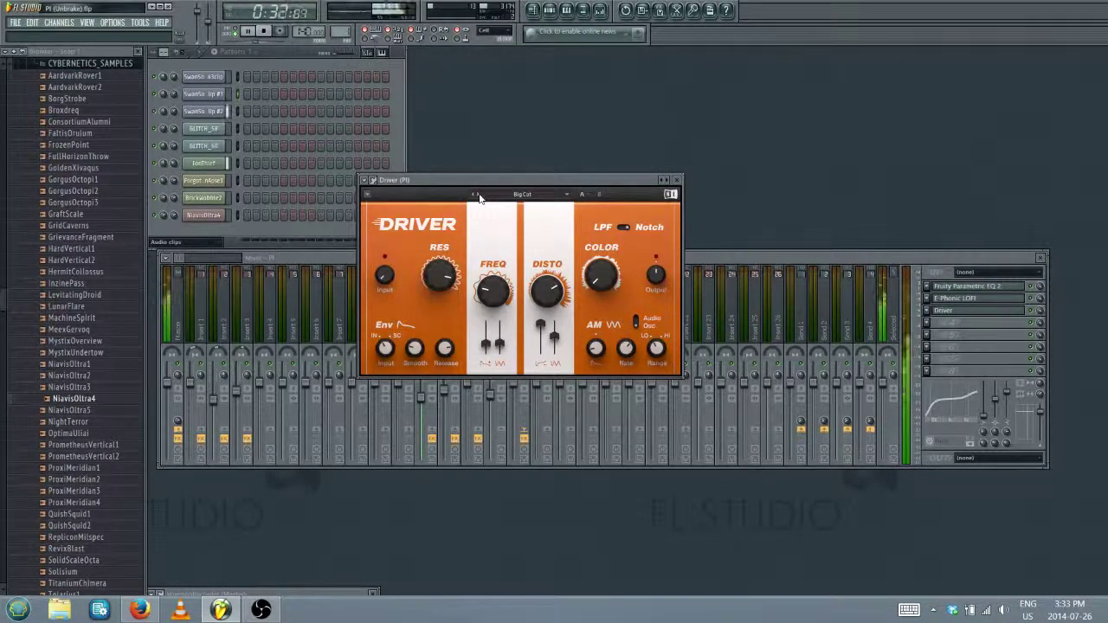
left_click(478, 198)
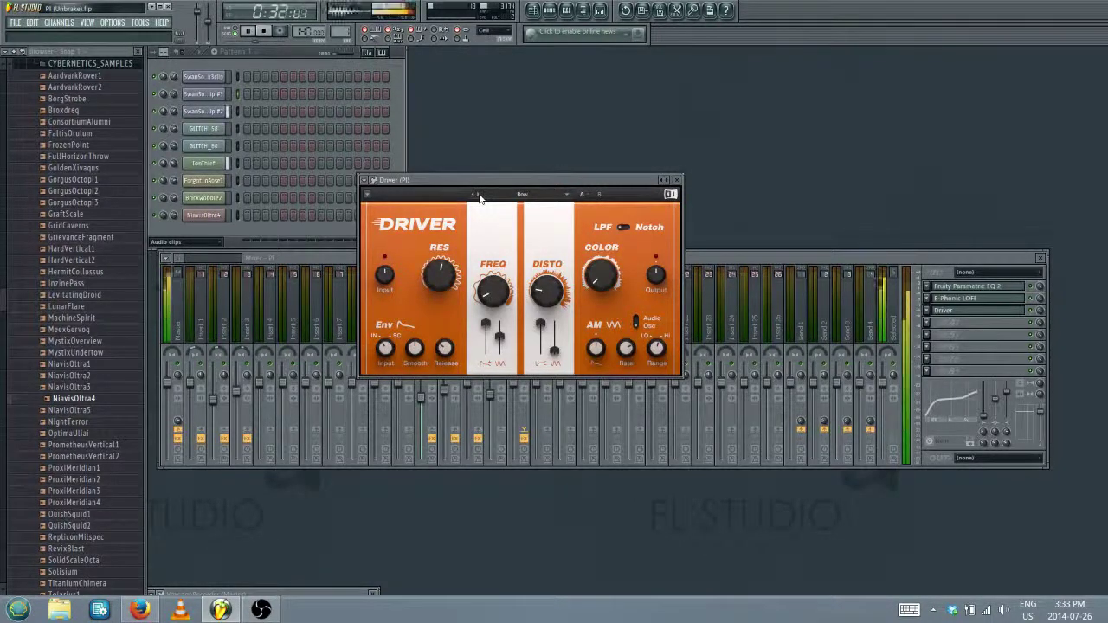
key("space")
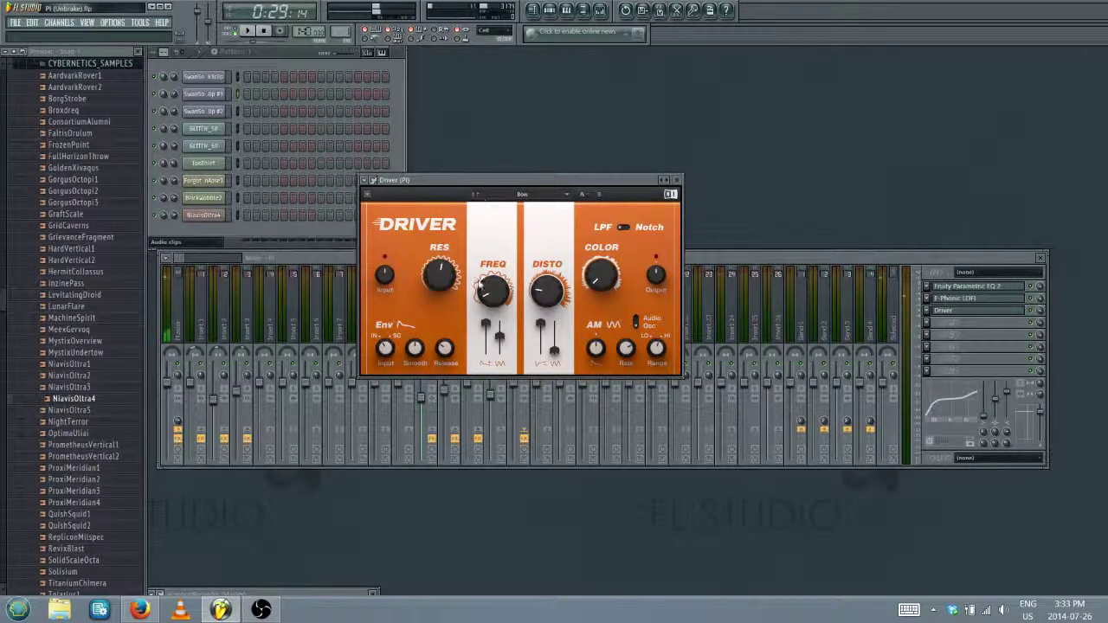
Raise Driver's frequency, lower its resonance and set its distortion to 2.2, then close it and play the voice clips to check
left_click_drag(476, 283, 448, 299)
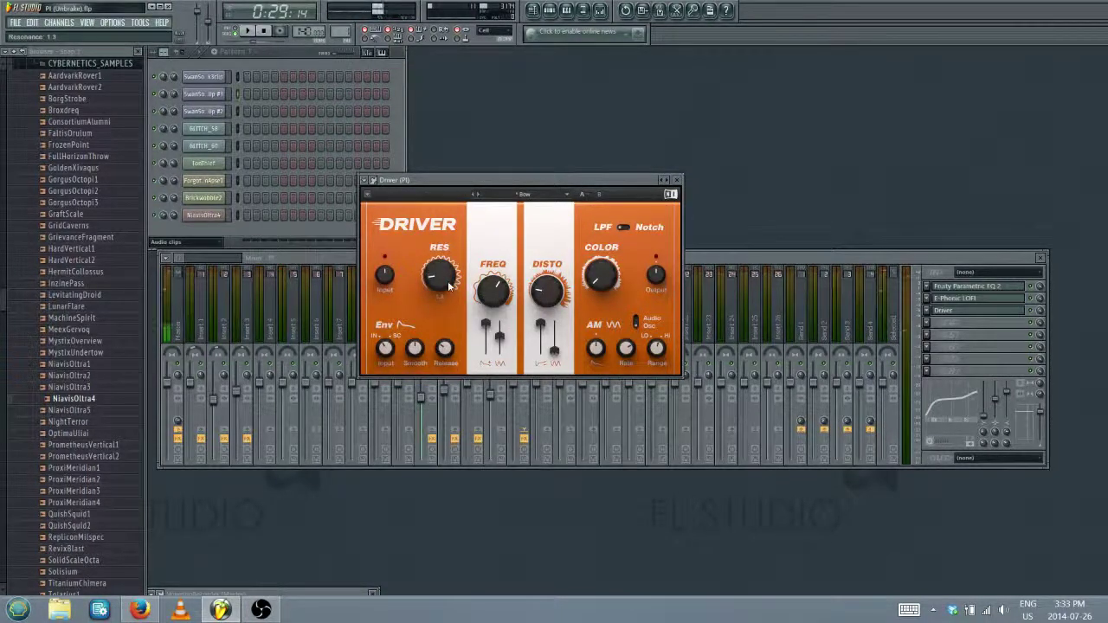
key("space")
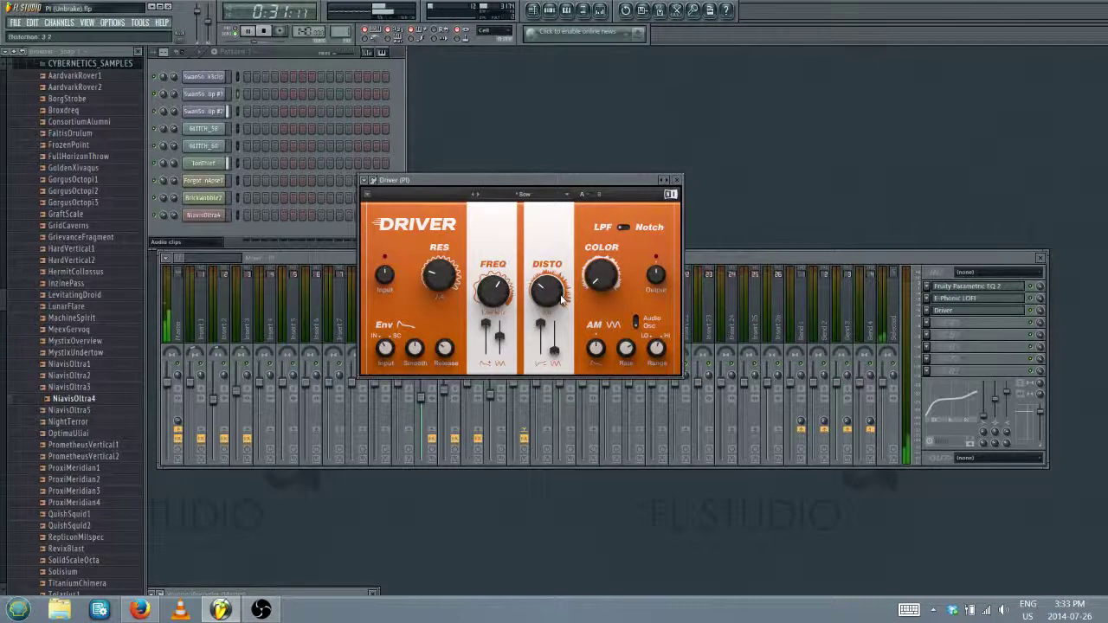
key("space")
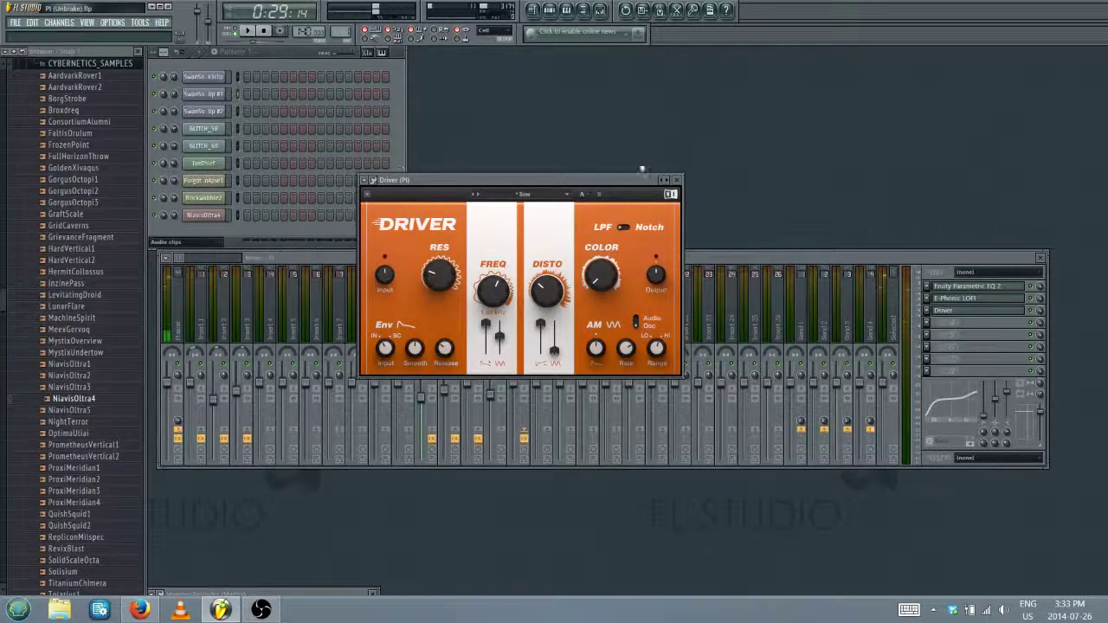
left_click(676, 180)
key("space")
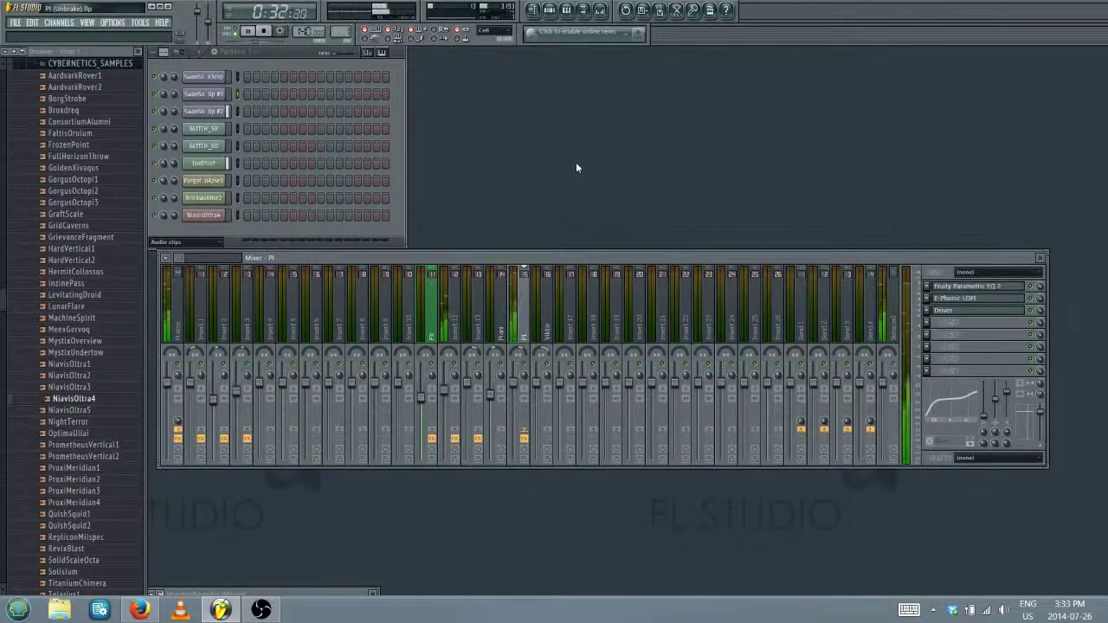
key("space")
Reopen LOFI on the PI track and set the Down Scaler buffer size to 2% and pitch to 30%, and the Amplifier dry/wet to 40%
left_click(964, 297)
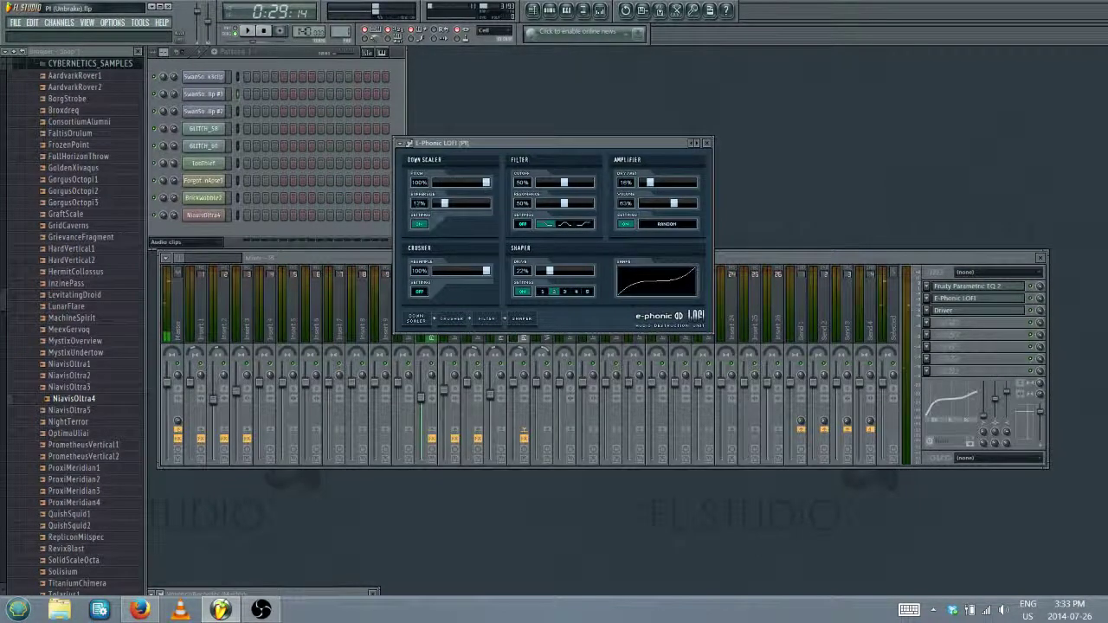
left_click_drag(437, 203, 479, 185)
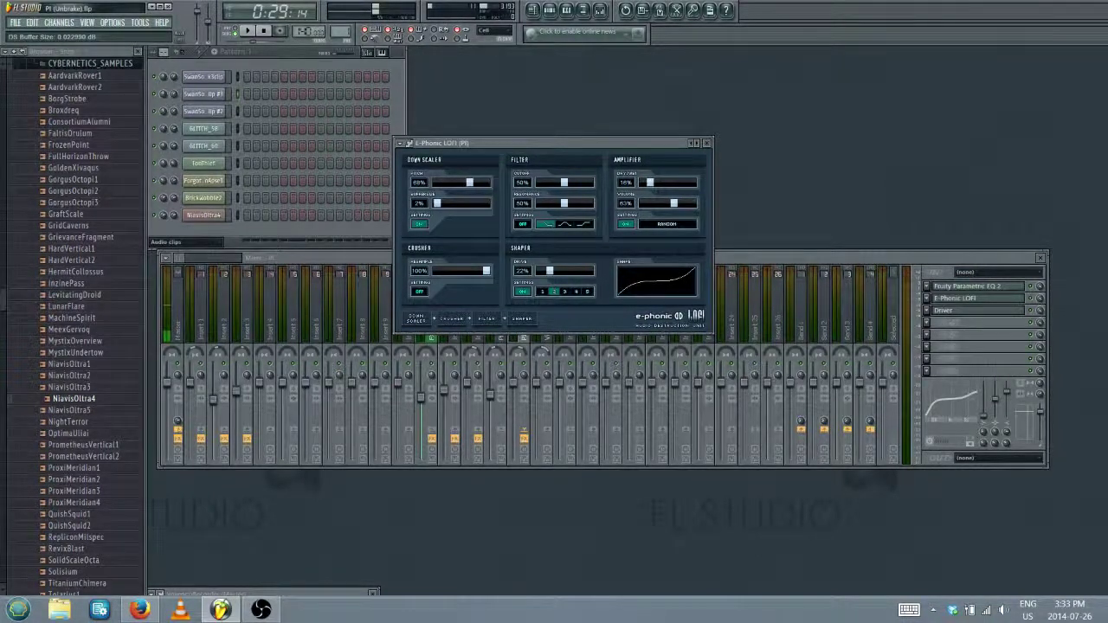
key("space")
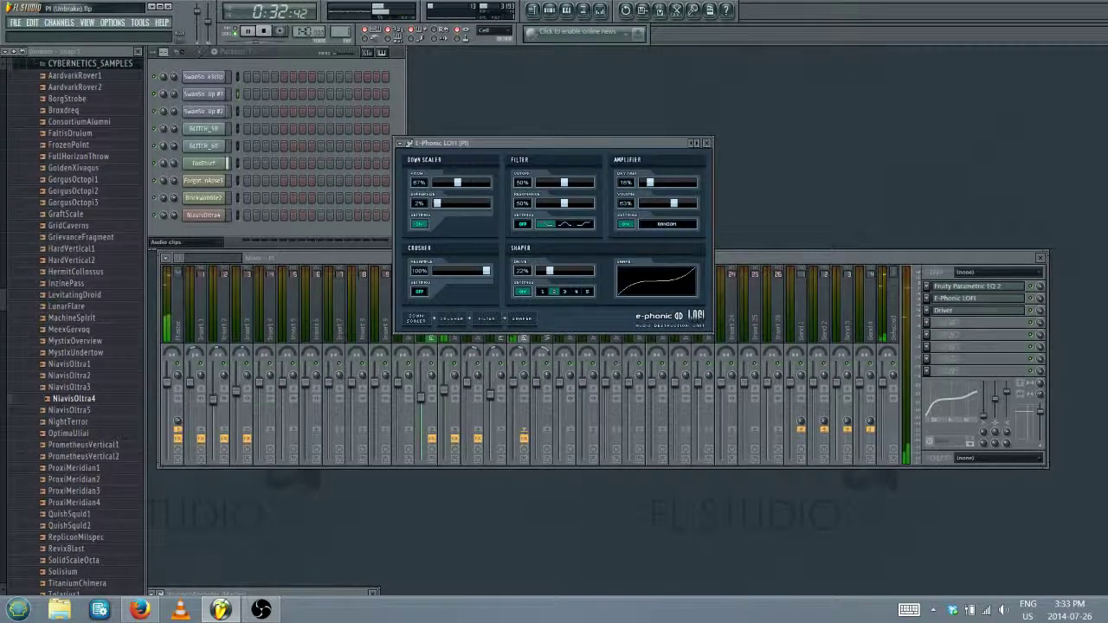
left_click_drag(457, 182, 451, 184)
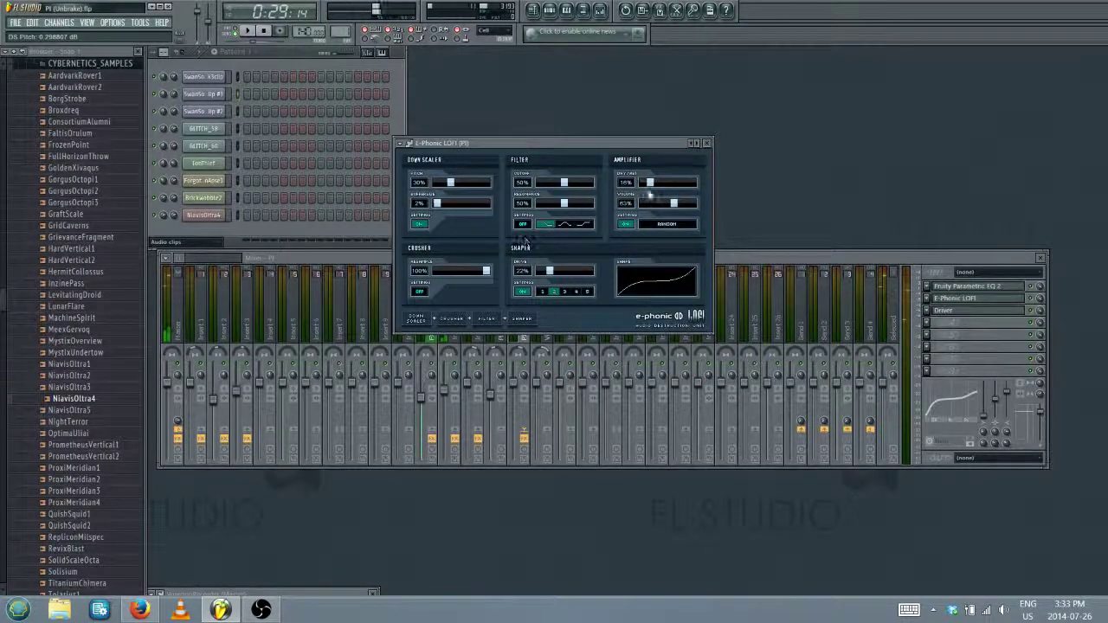
left_click_drag(662, 184, 662, 184)
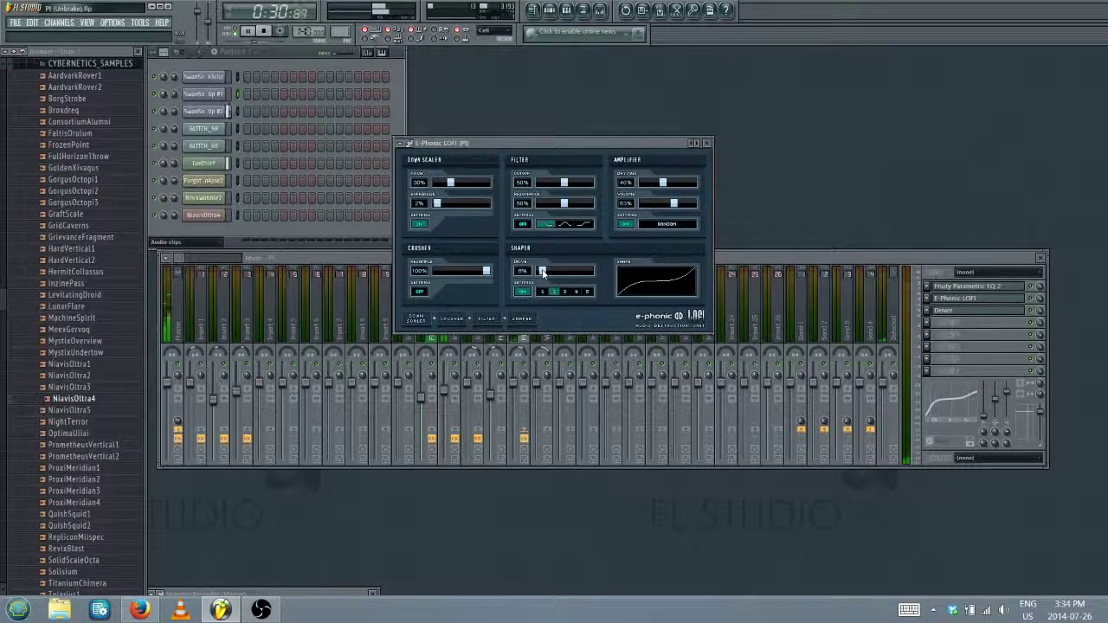
Stop playback and close the E-Phonic LOFI window
key("space")
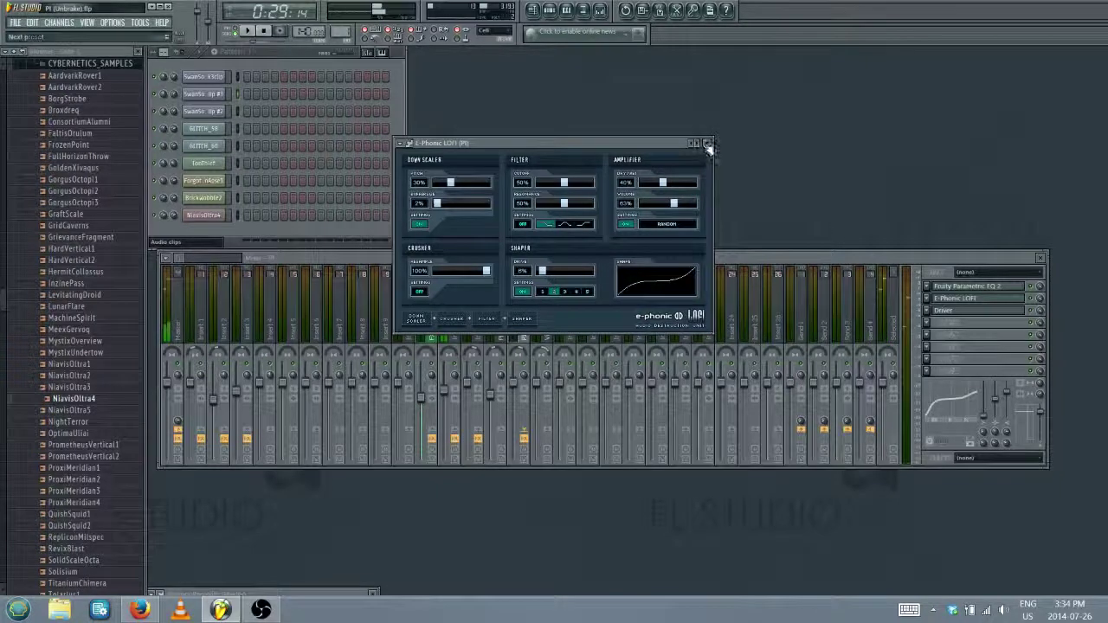
left_click(707, 144)
Open the SwanSongWeek3clip #1 channel settings and try a pitch shift on it with Monophonic time stretching
left_click(213, 96)
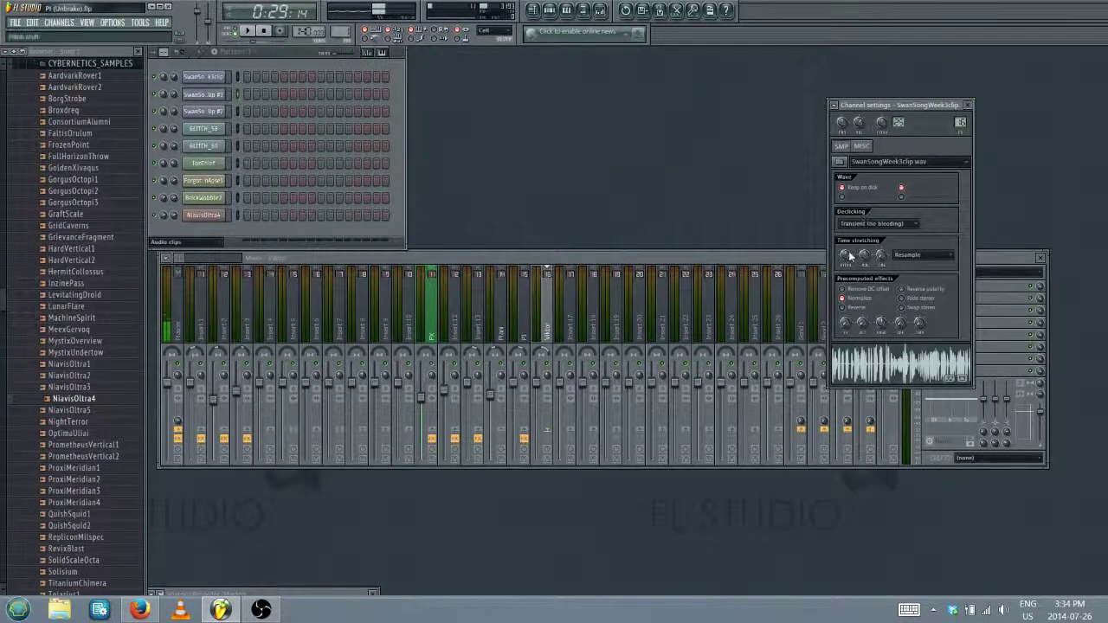
mouse_move(845, 254)
left_mouse_down()
mouse_move(844, 227)
mouse_move(847, 257)
left_mouse_up()
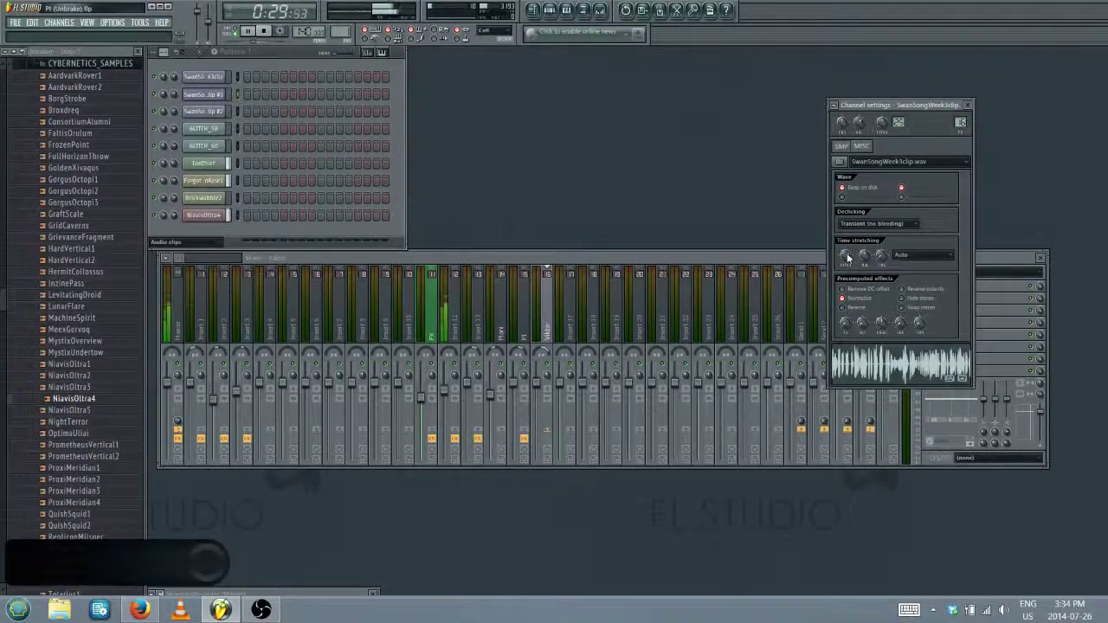
left_click(913, 254)
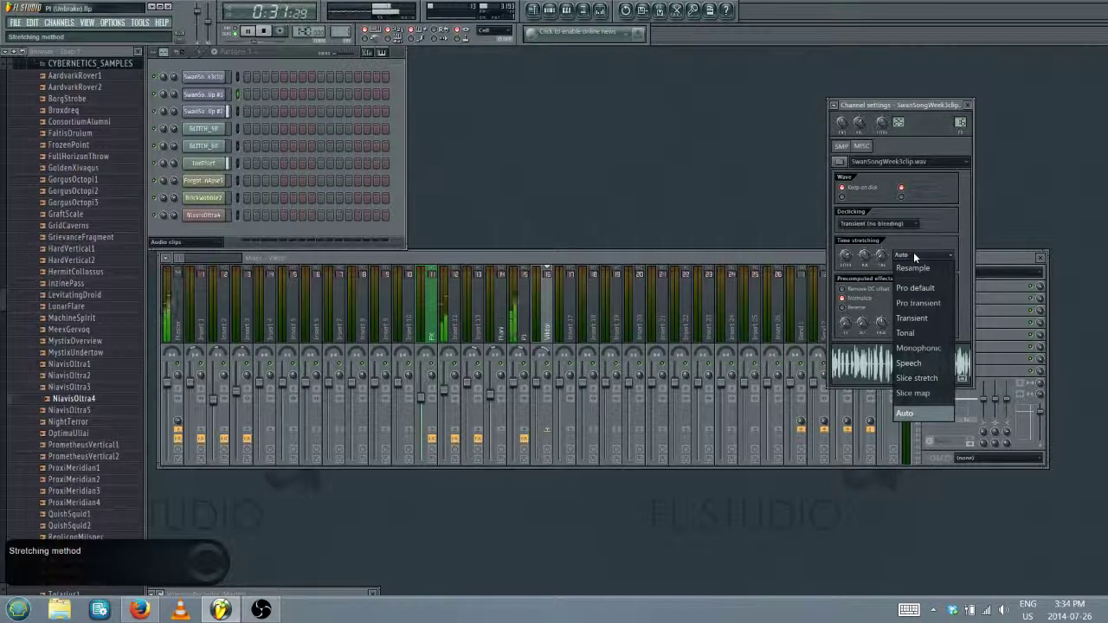
left_click(915, 348)
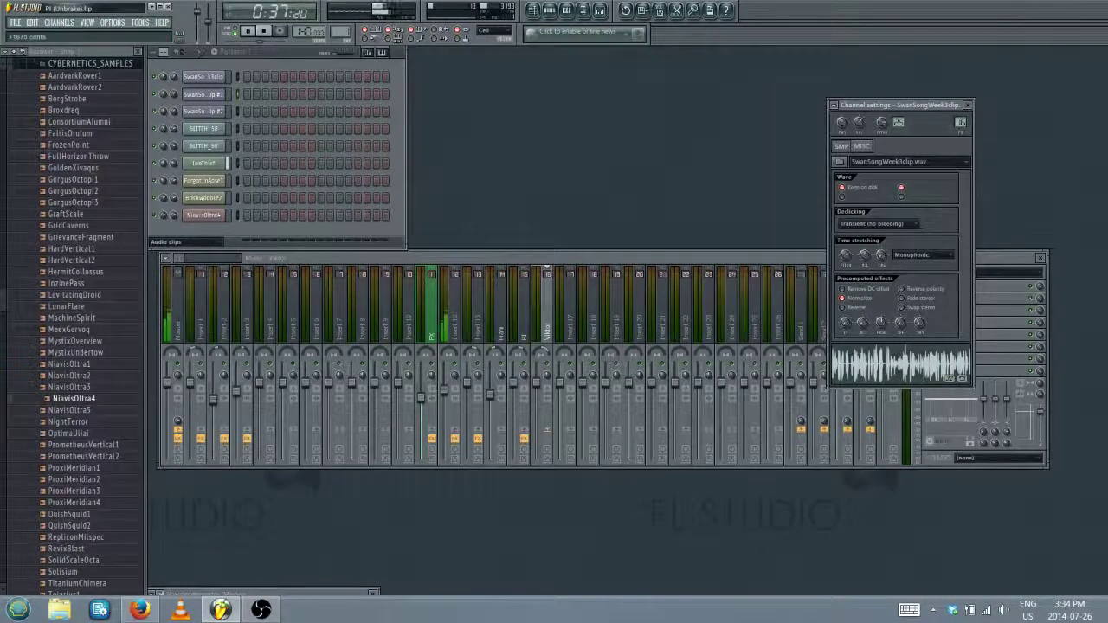
left_click_drag(844, 254, 844, 260)
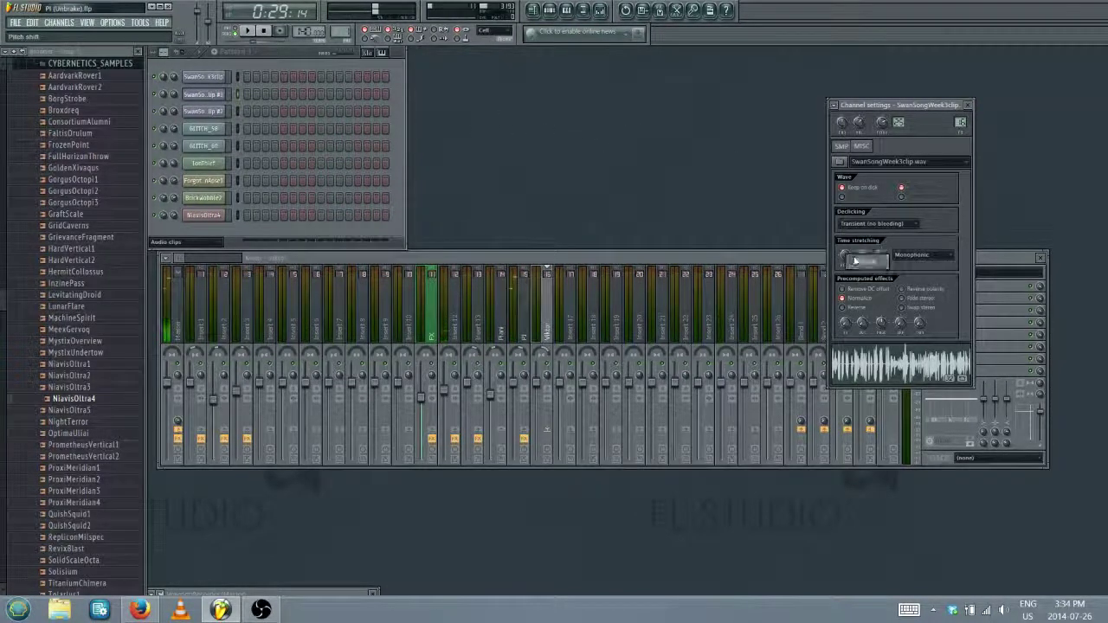
Reset the pitch of SwanSongWeek3clip #1 and put its stretching method back to Resample
right_click(882, 123)
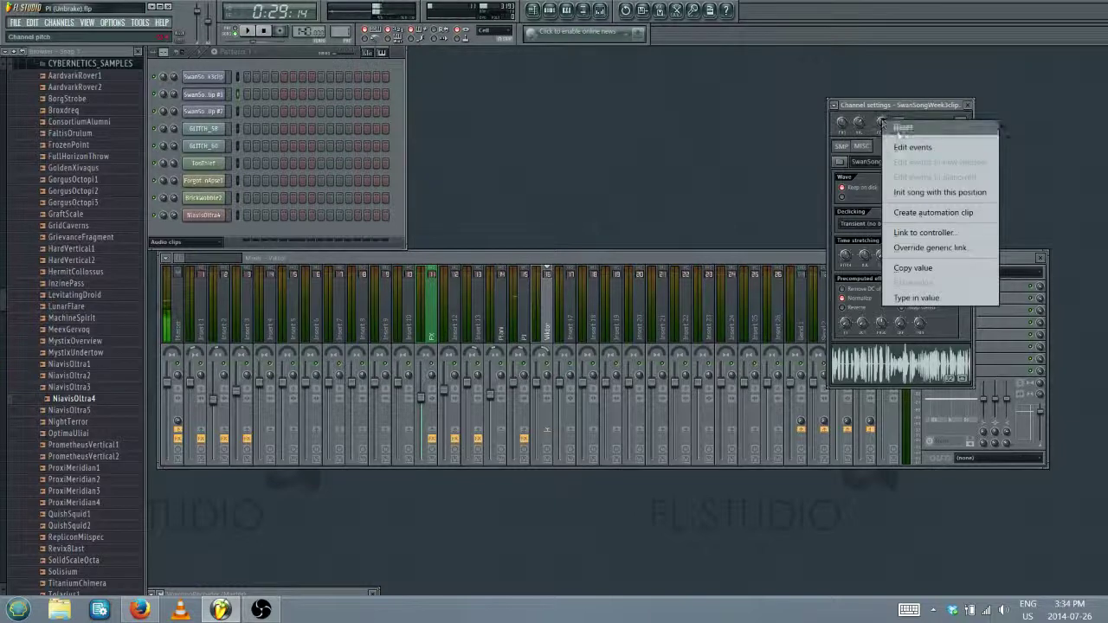
left_click(881, 123)
left_click(900, 254)
left_click(909, 260)
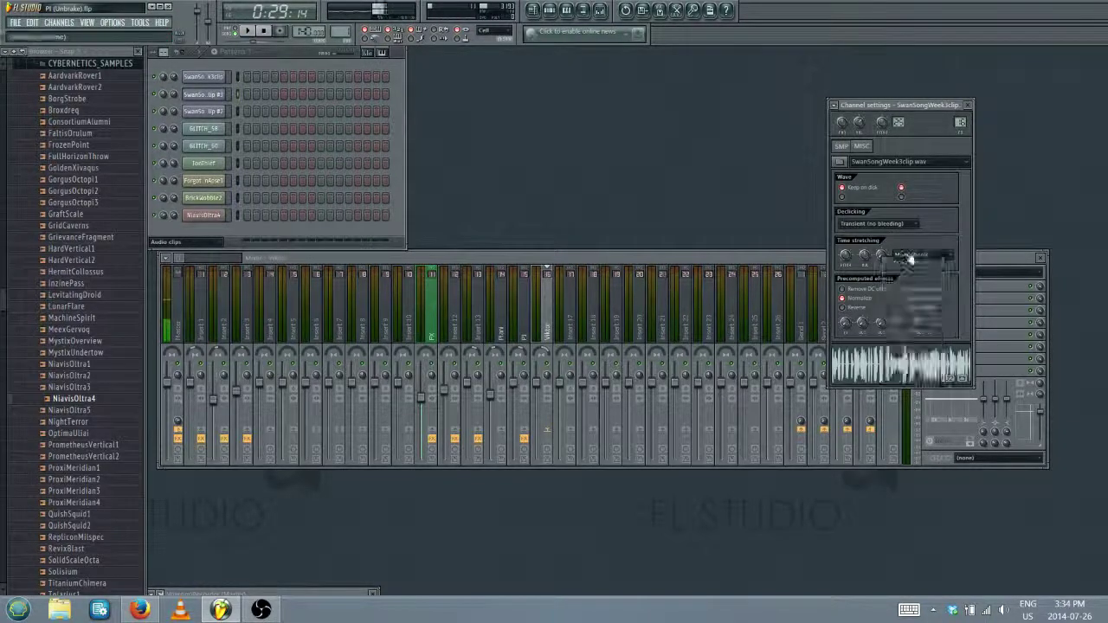
left_click(910, 260)
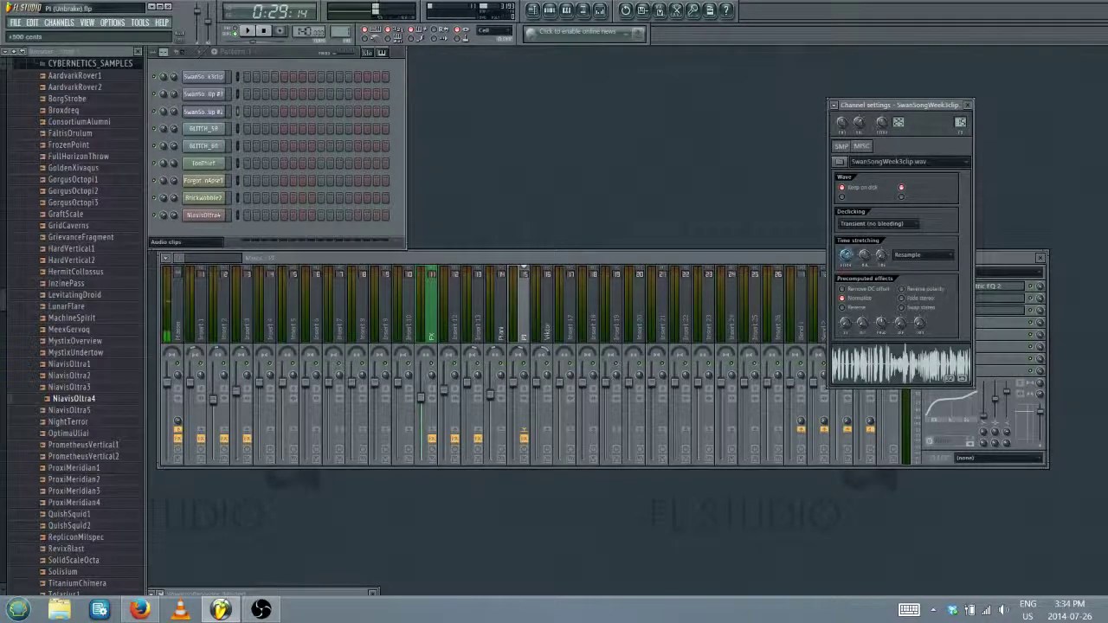
Pitch-shift SwanSongWeek3clip #2, set its stretching method to Speech and play the clips to check the sound
scroll(913, 253, "up", 1)
key("space")
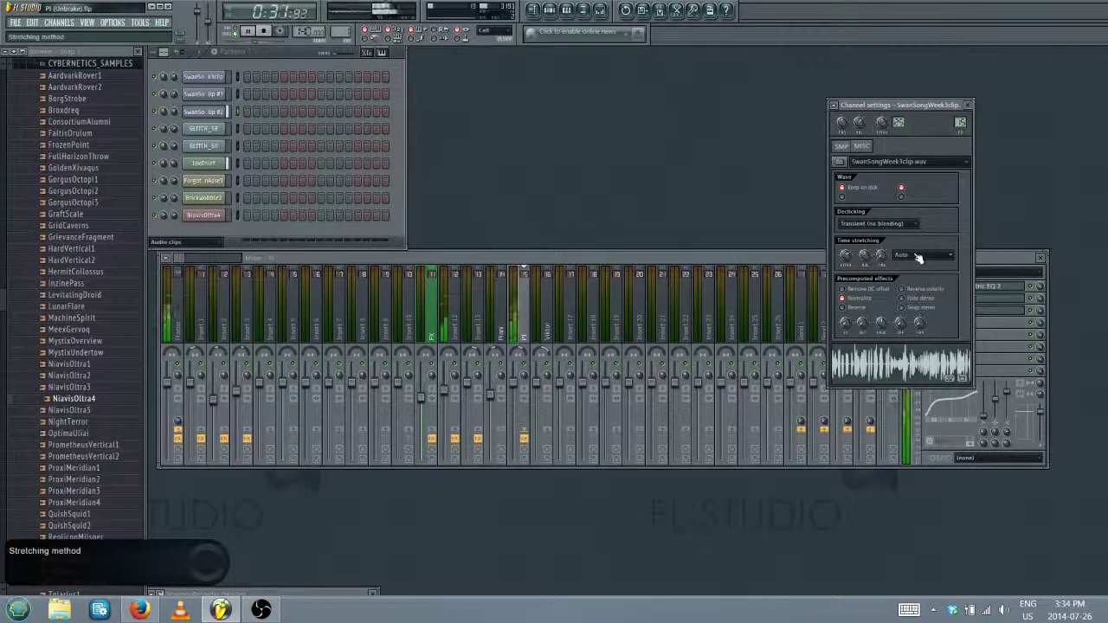
key("space")
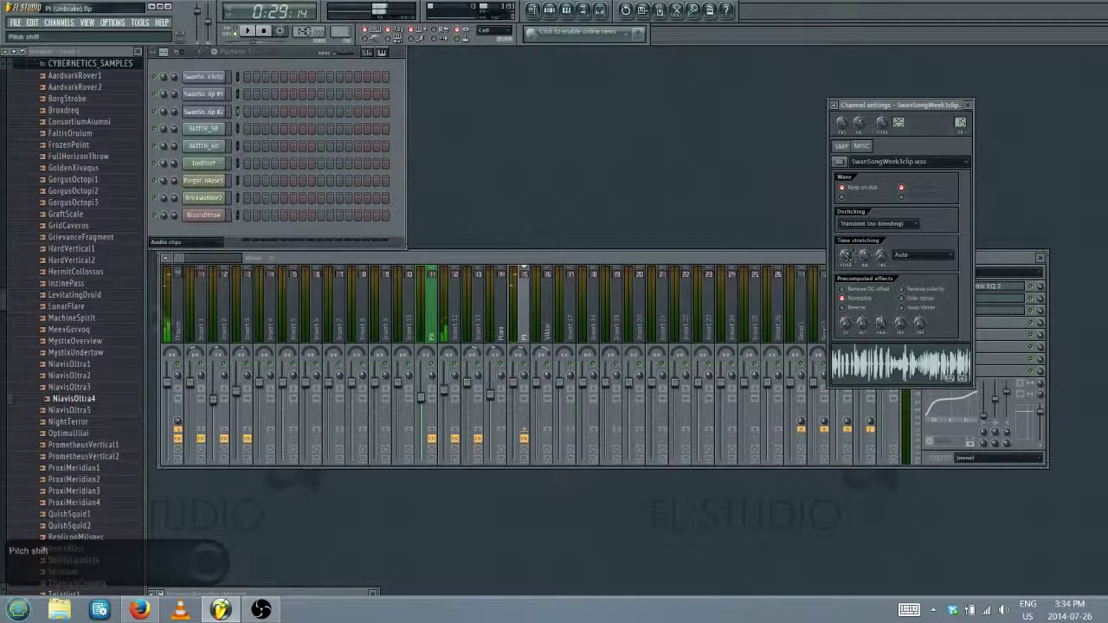
left_click(917, 256)
left_click(761, 208)
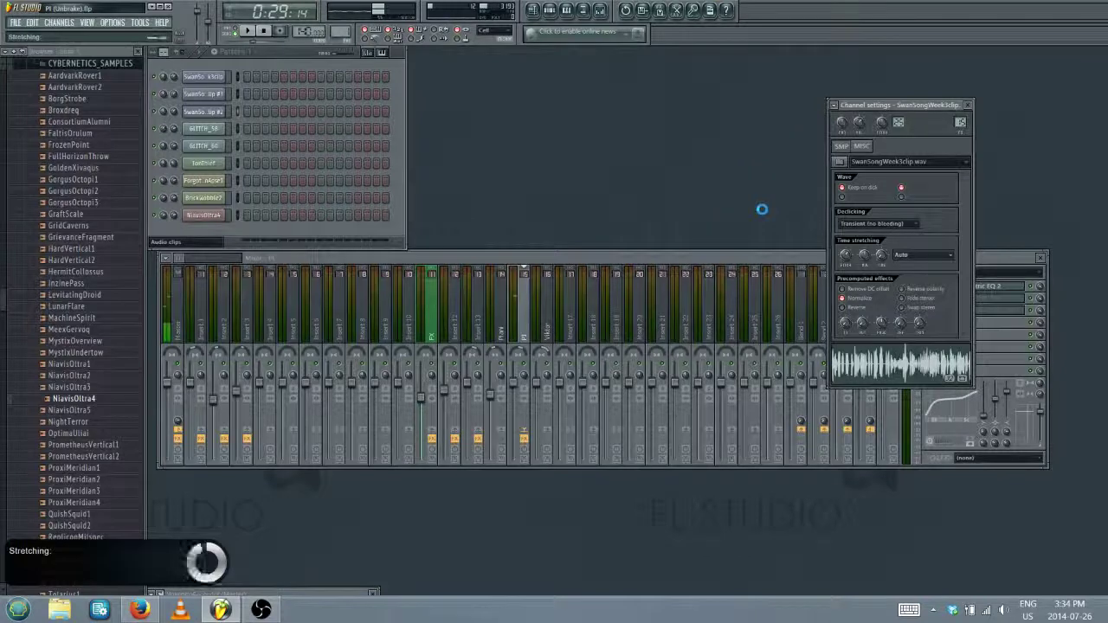
key("space")
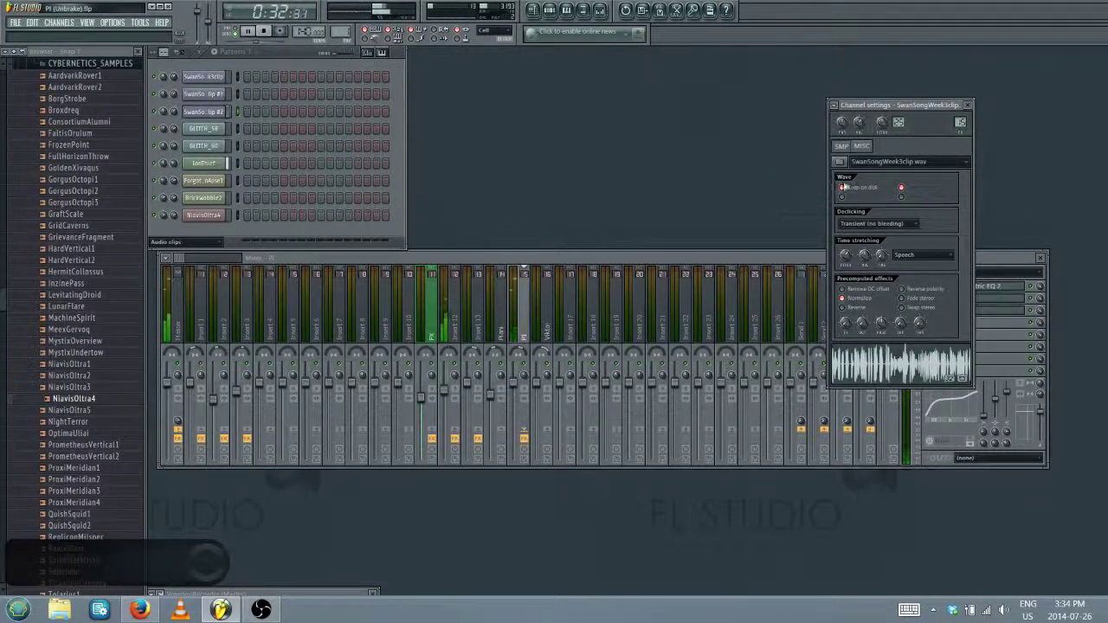
key("space")
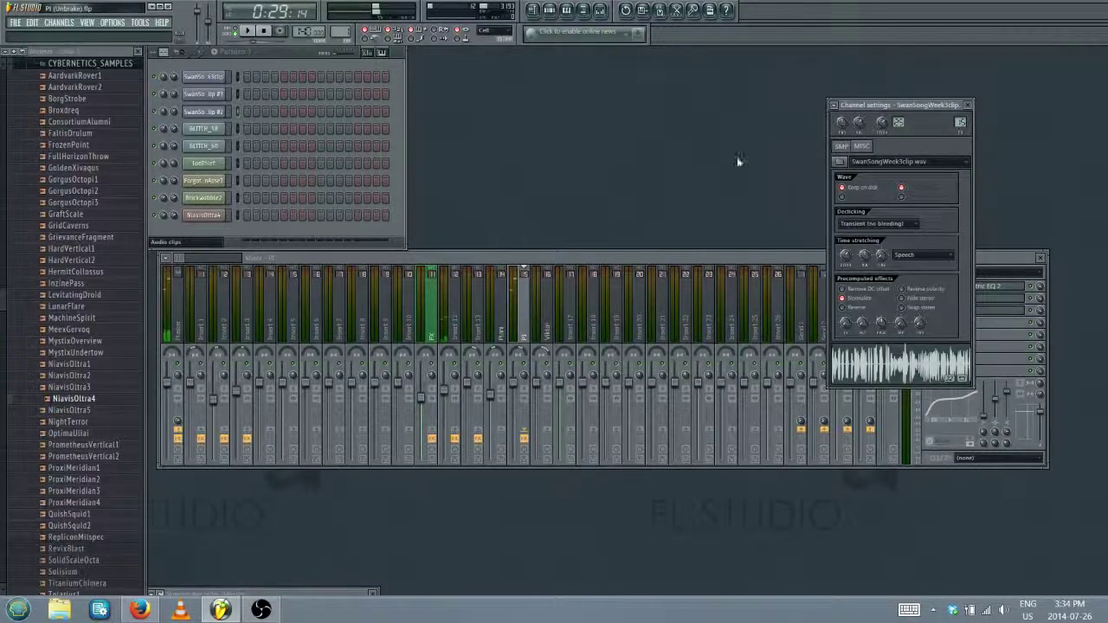
Replay the voice clips, fine-tune the pitch shift of SwanSongWeek3clip #2 and close its channel settings
key("space")
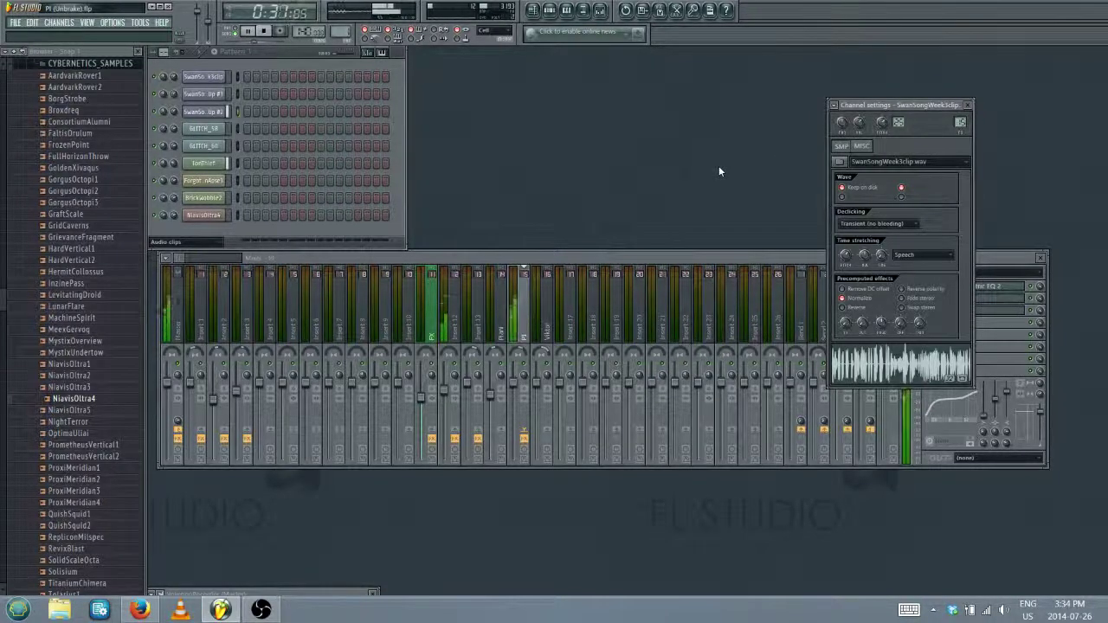
key("space")
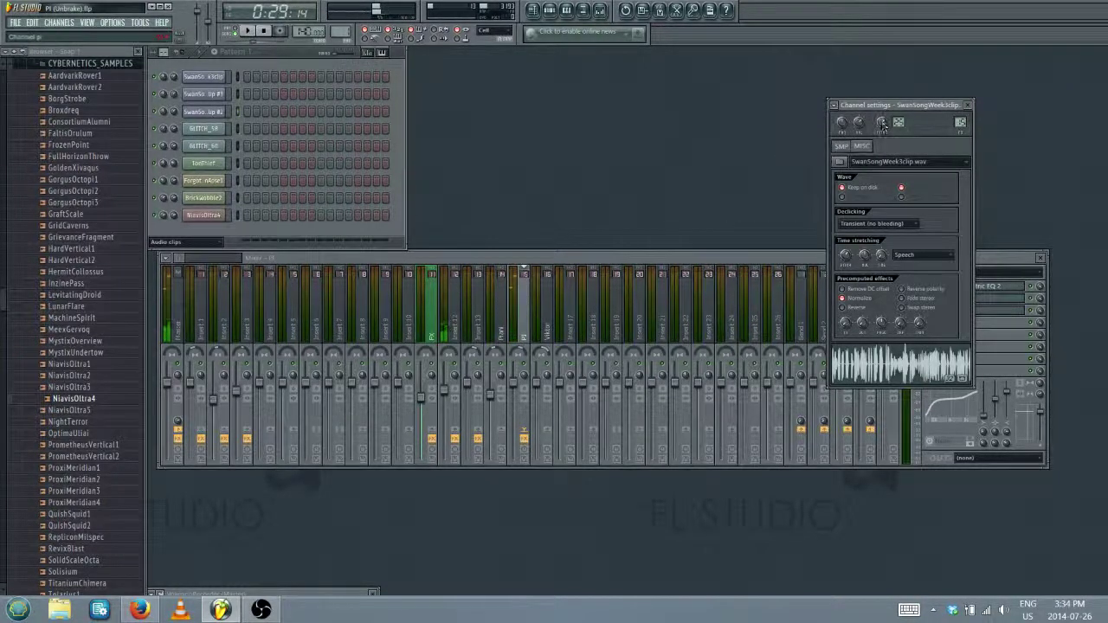
key("space")
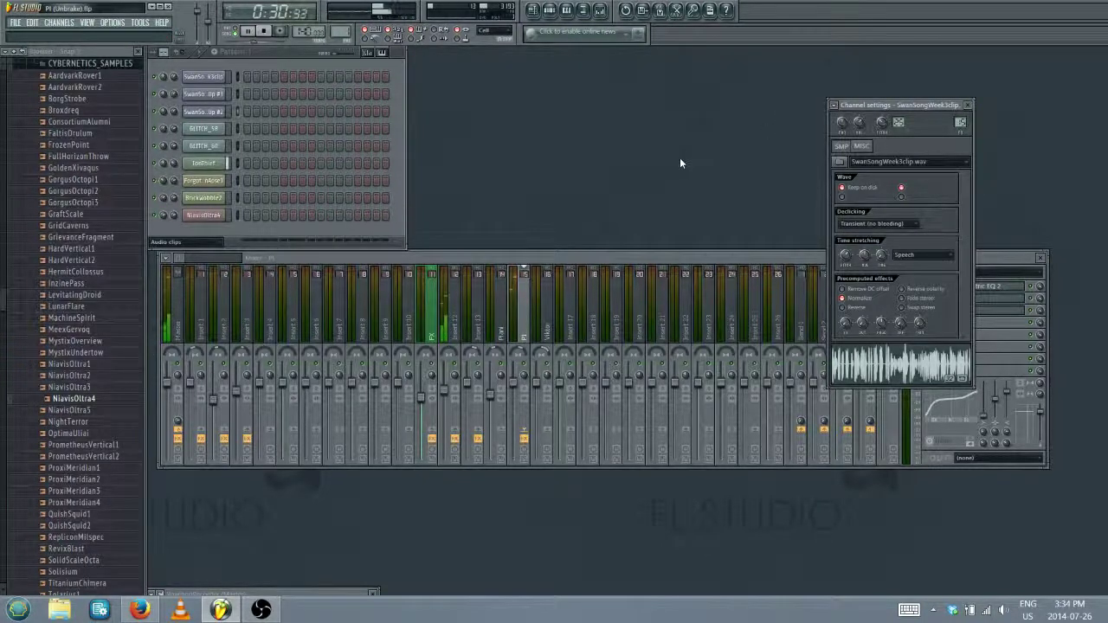
key("space")
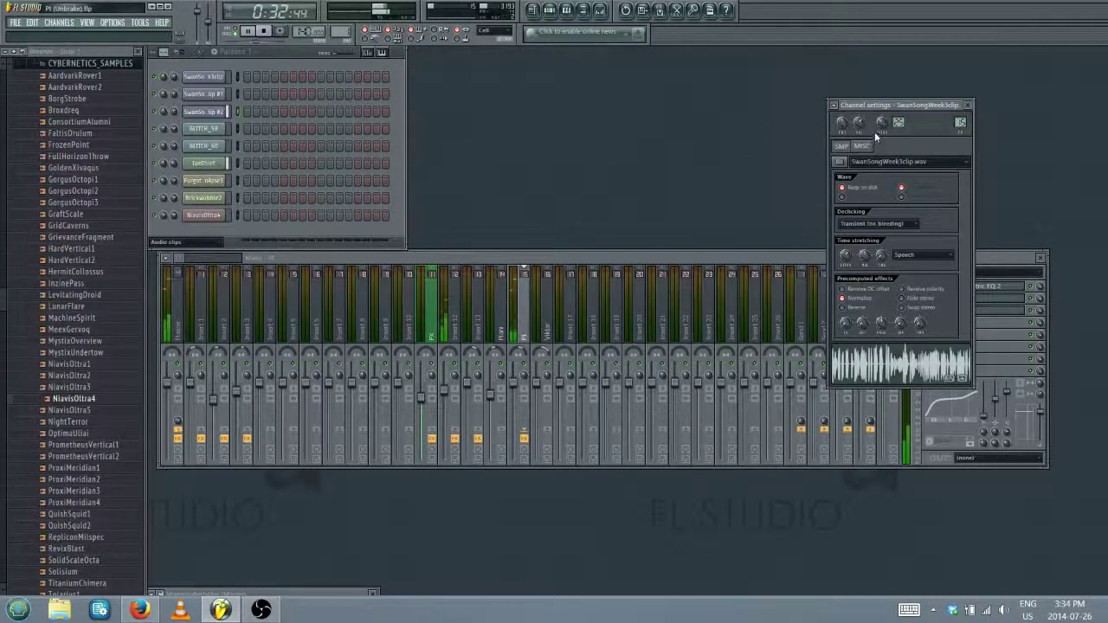
left_click_drag(844, 254, 845, 239)
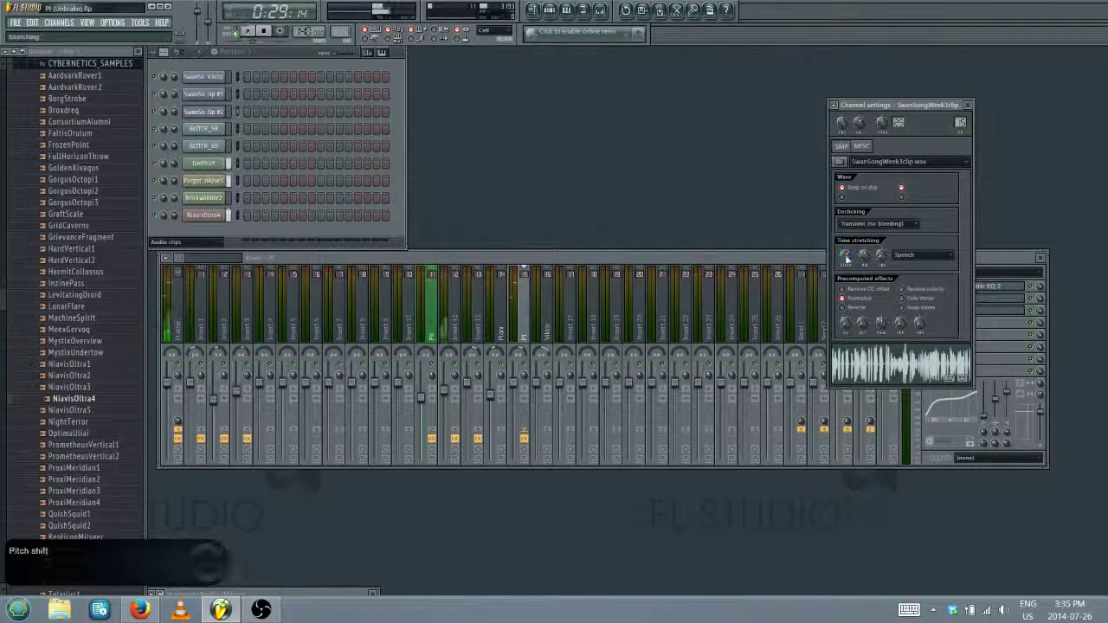
key("space")
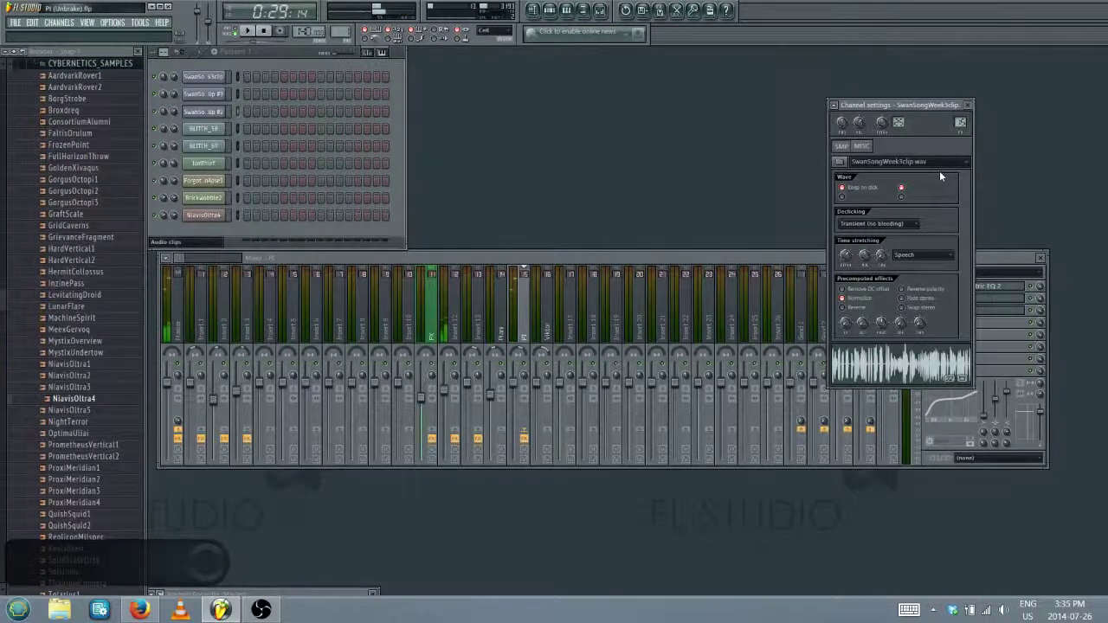
left_click(969, 104)
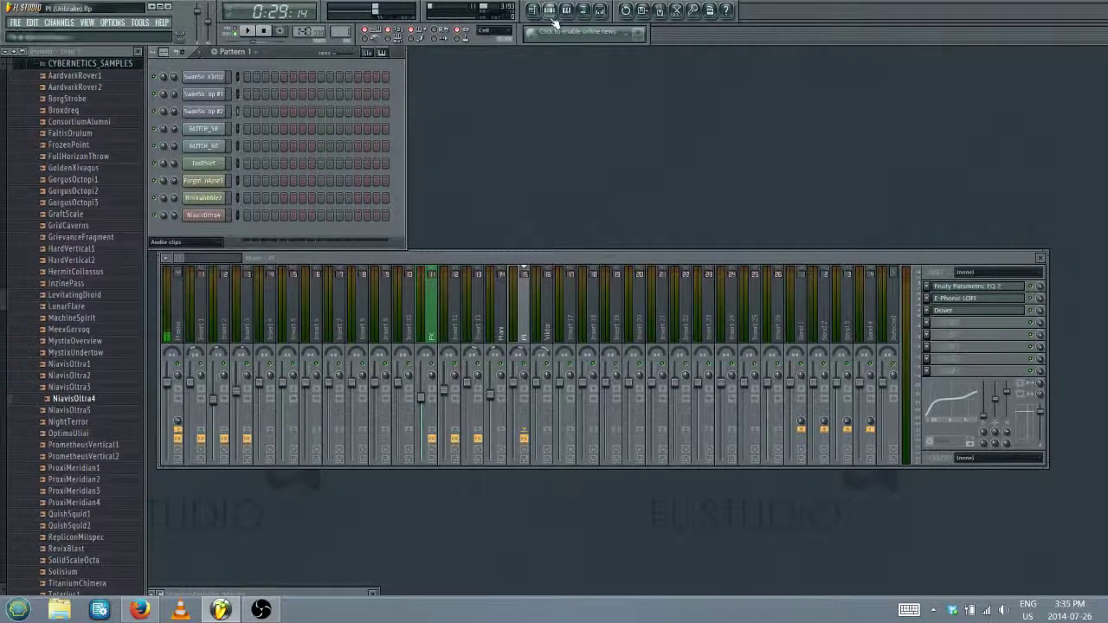
Show the playlist and play the transition's end, selecting the range around bars 19 and 20 that holds the last two voice clips
key("F5")
key("space")
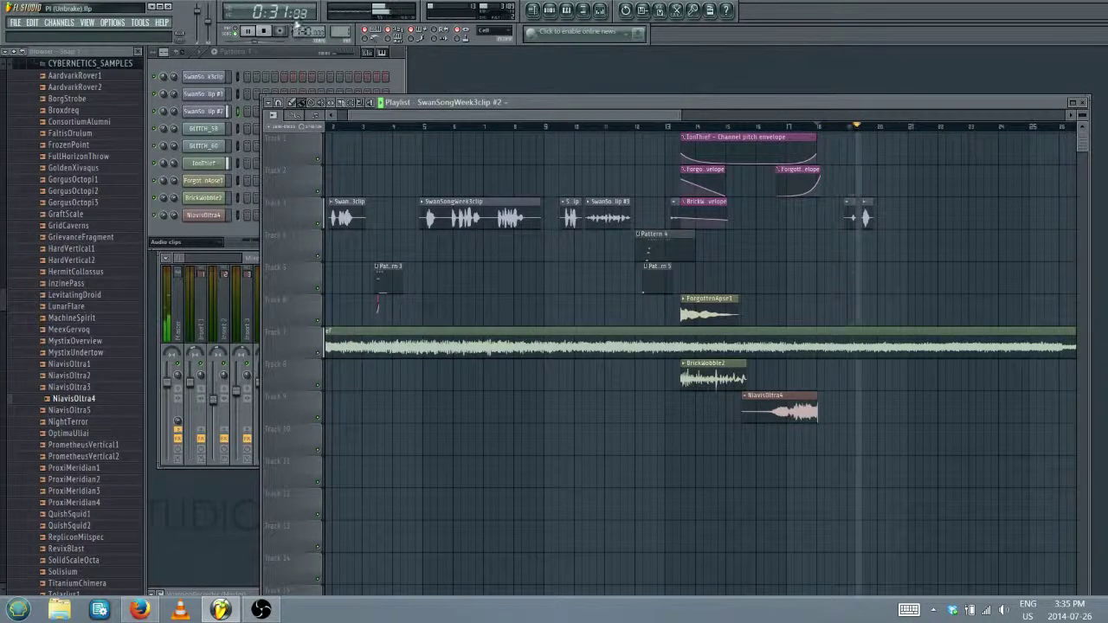
left_click(266, 32)
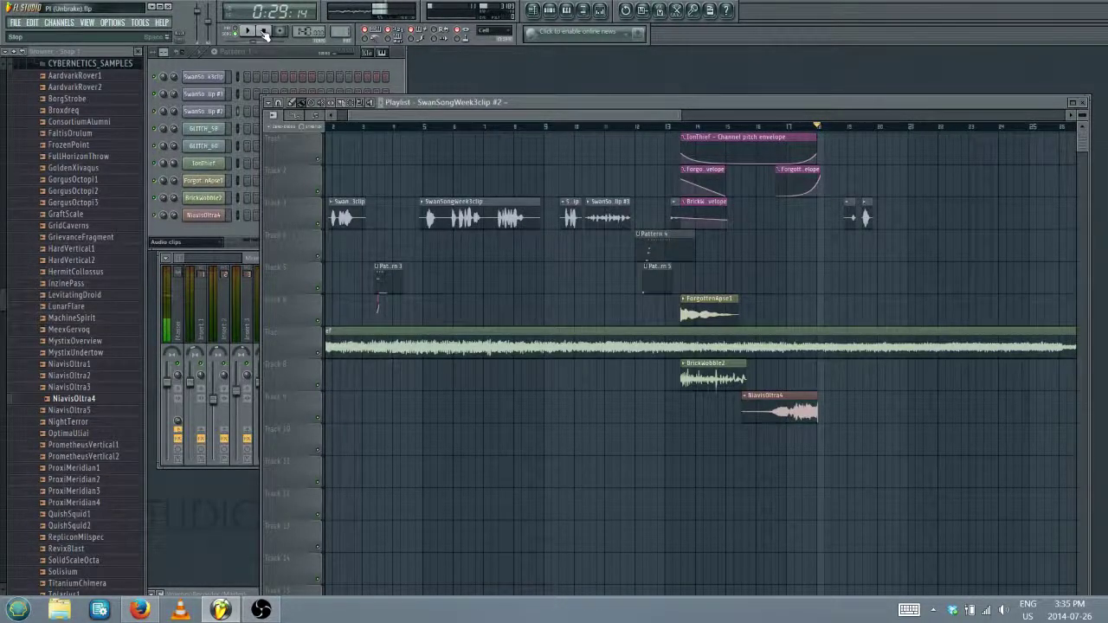
left_click_drag(588, 113, 723, 128)
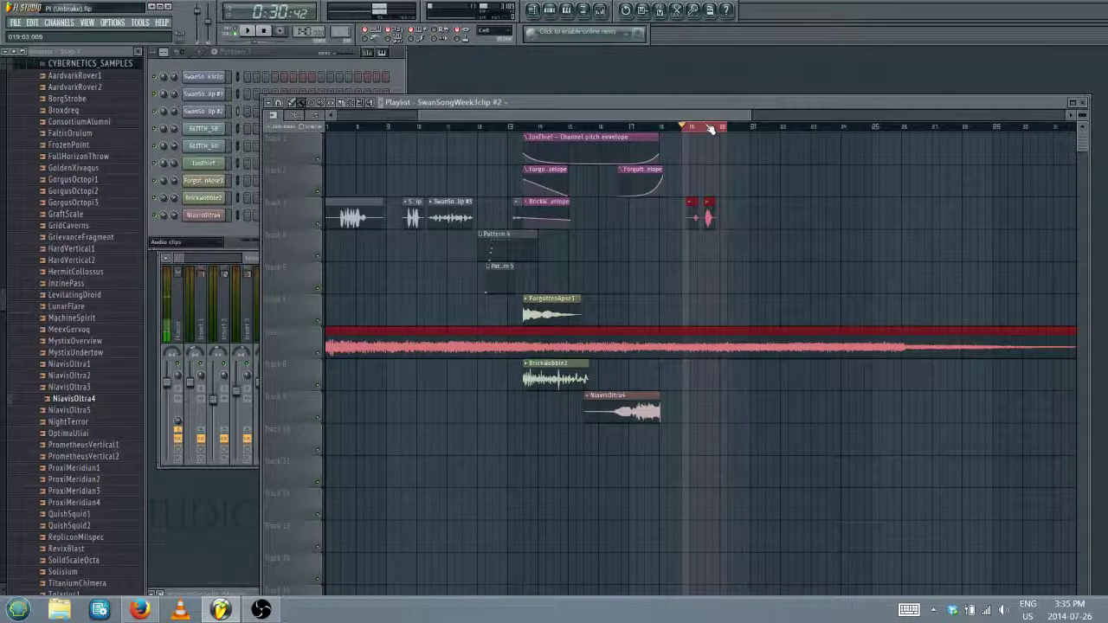
key("space")
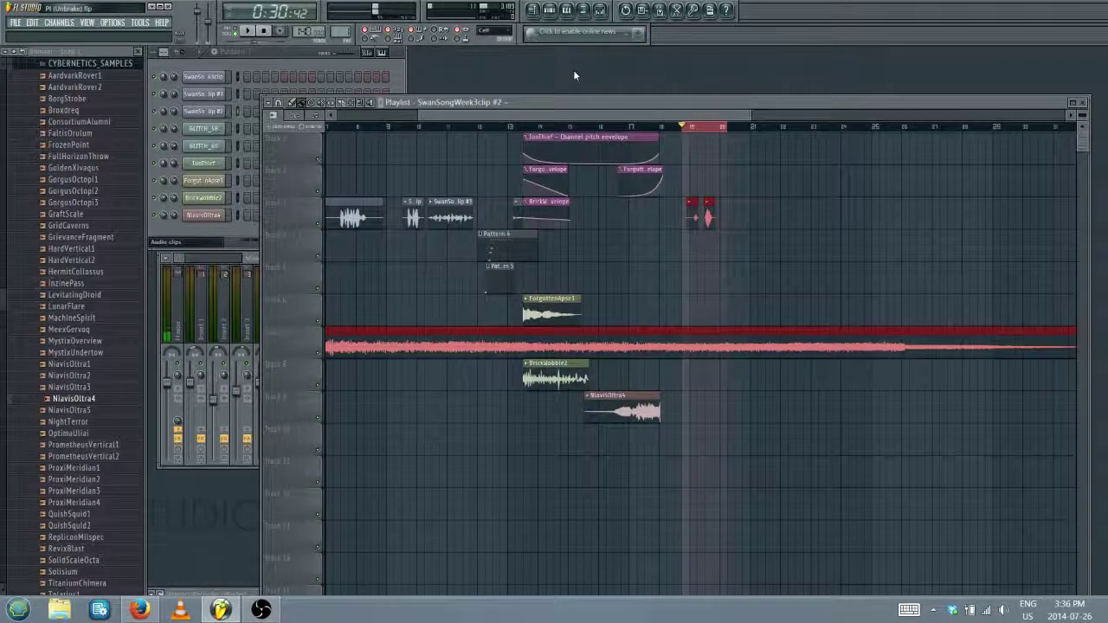
Reopen Fruity Parametric EQ 2 on the PI mixer track and look through its presets
left_click(600, 10)
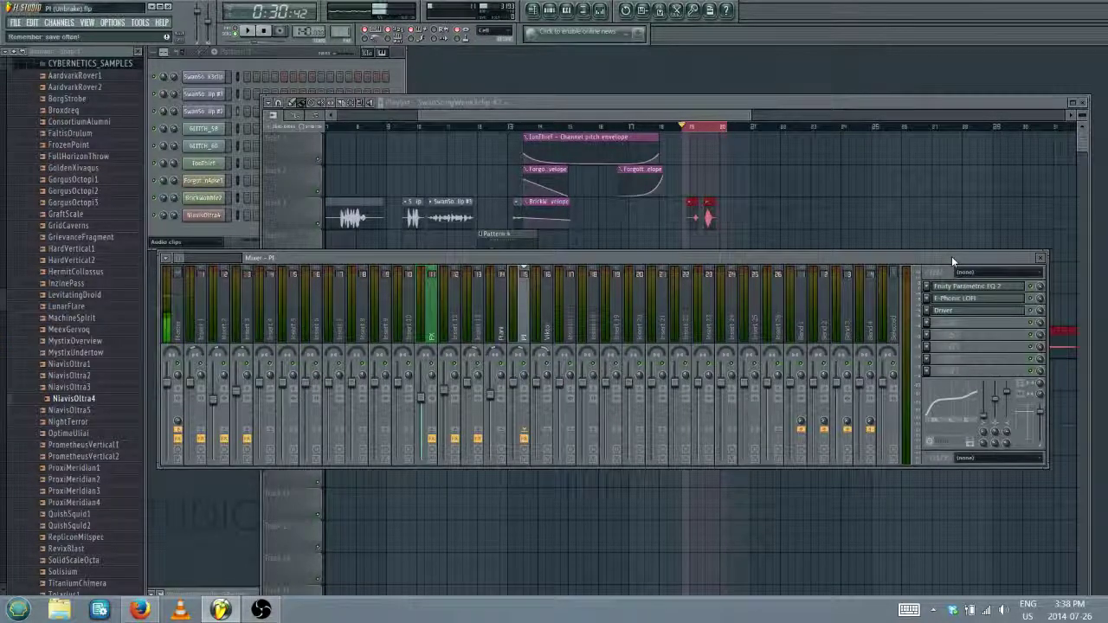
left_click(982, 286)
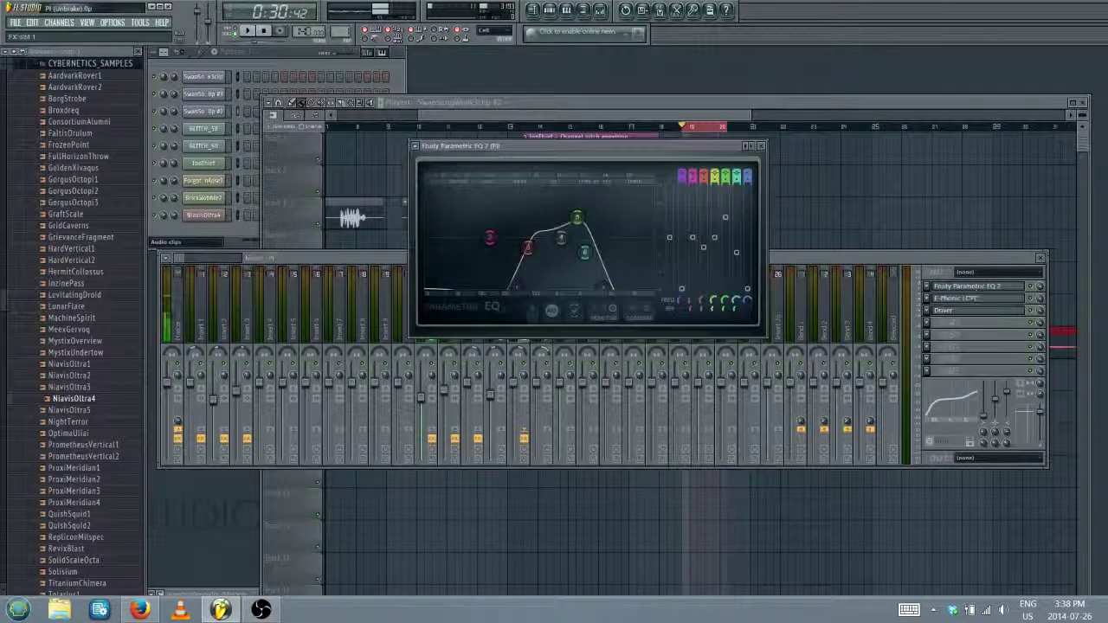
left_click(415, 145)
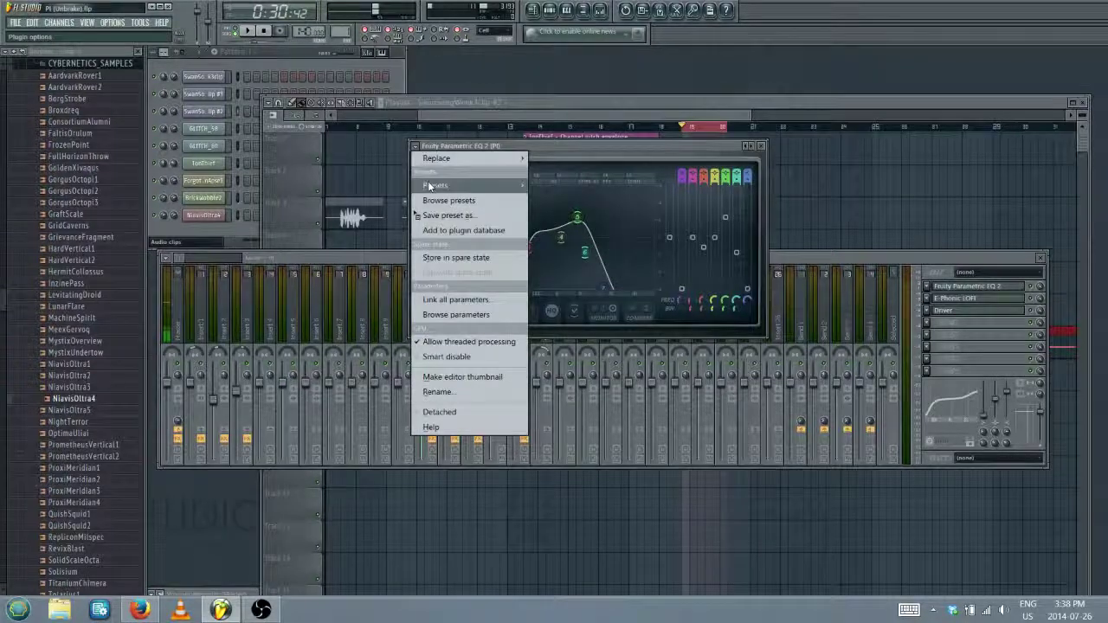
mouse_move(459, 185)
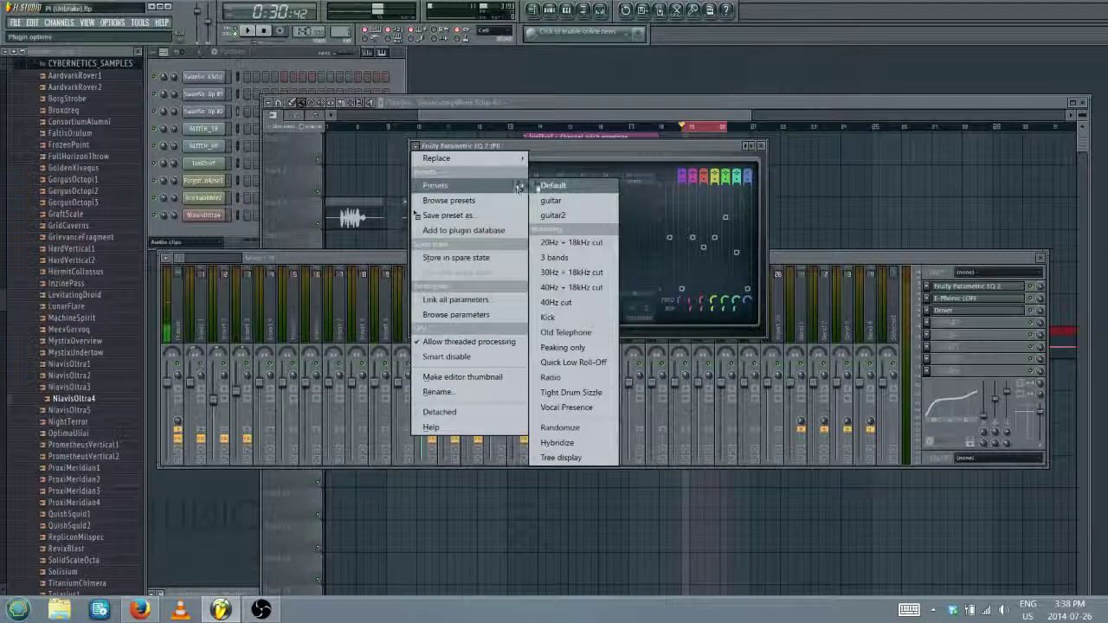
left_click(586, 392)
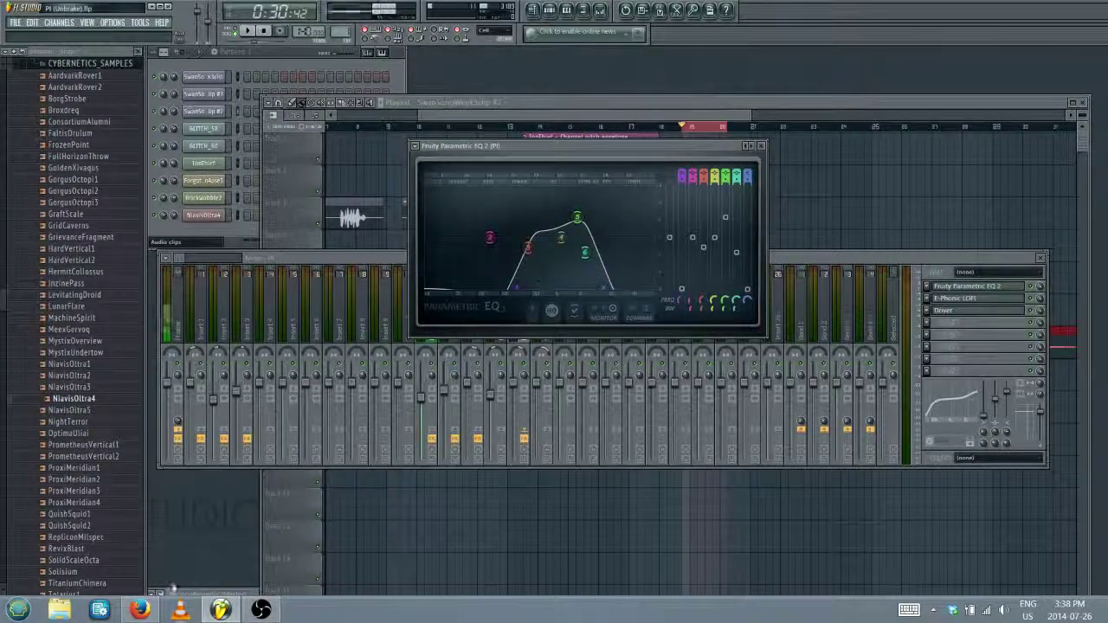
left_click(139, 610)
left_click(139, 611)
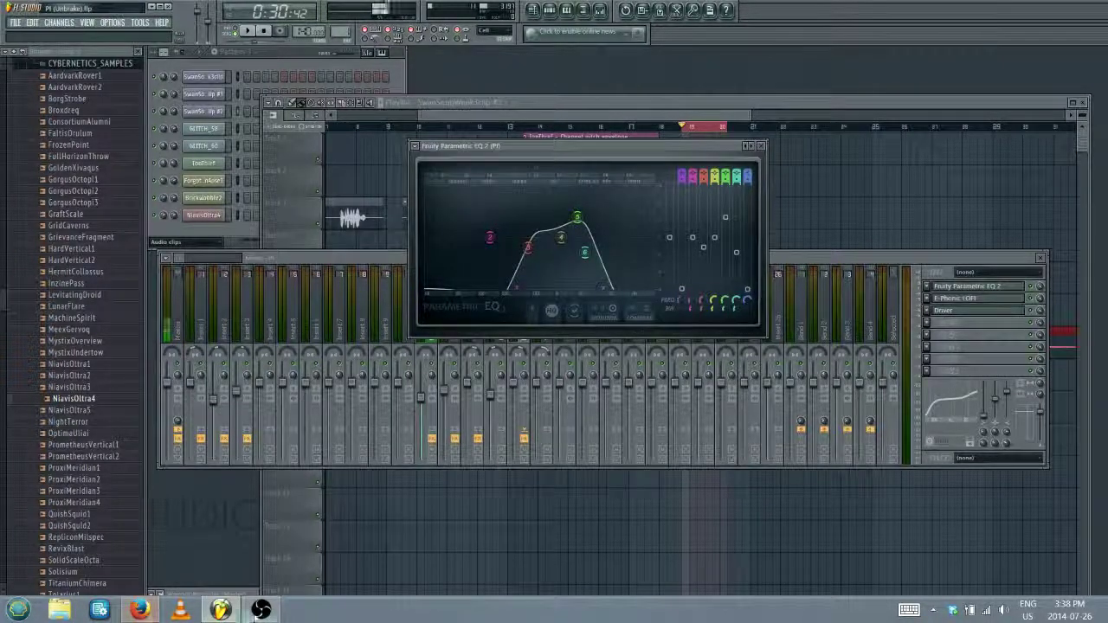
mouse_move(261, 610)
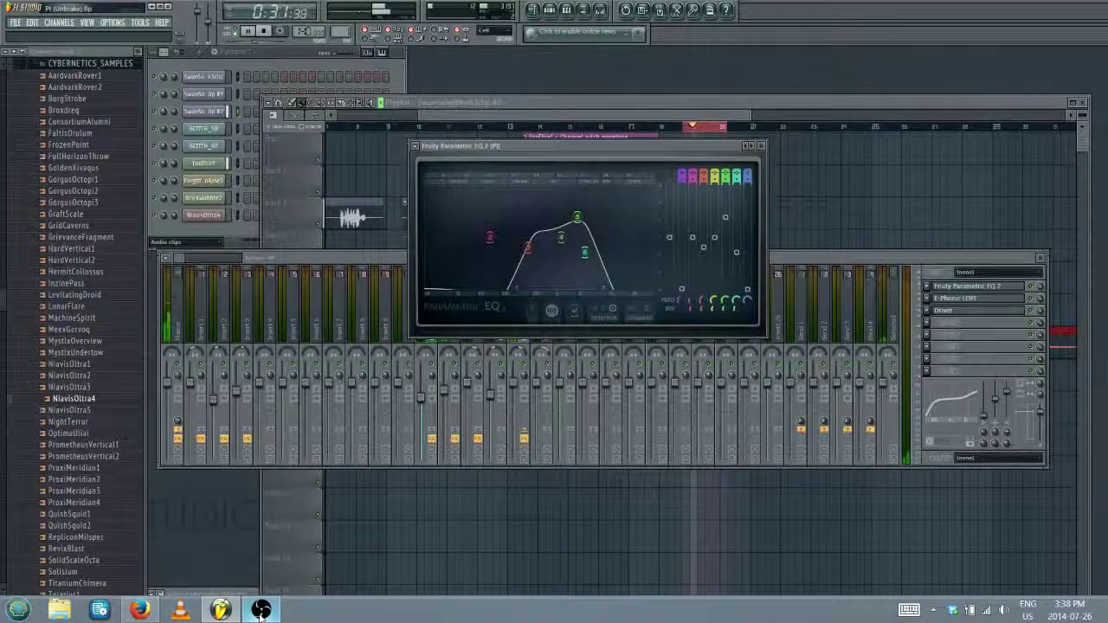